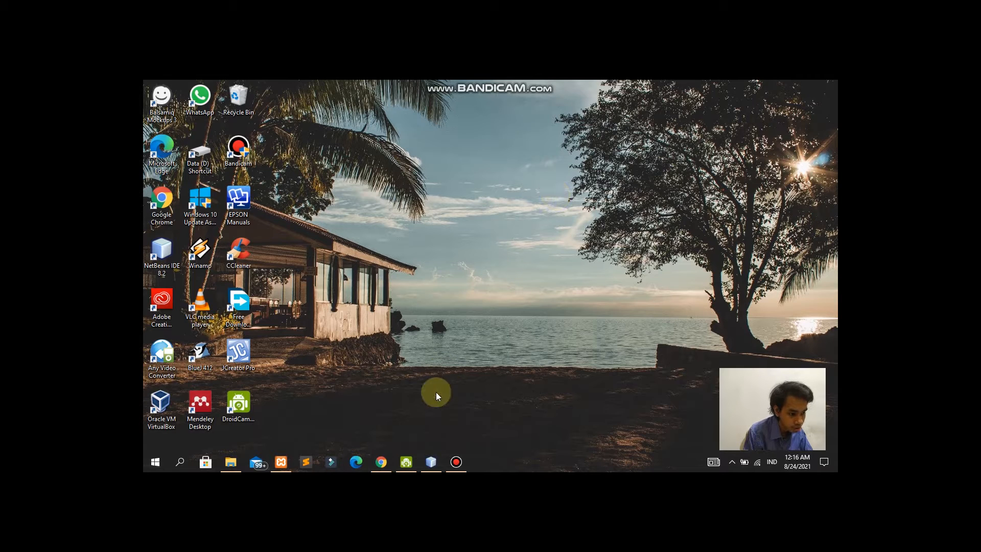
# Step: Confirm Apache and MySQL are running in XAMPP, then return to NetBeans
pyautogui.click(433, 458)
pyautogui.scroll(3, 204, 199)
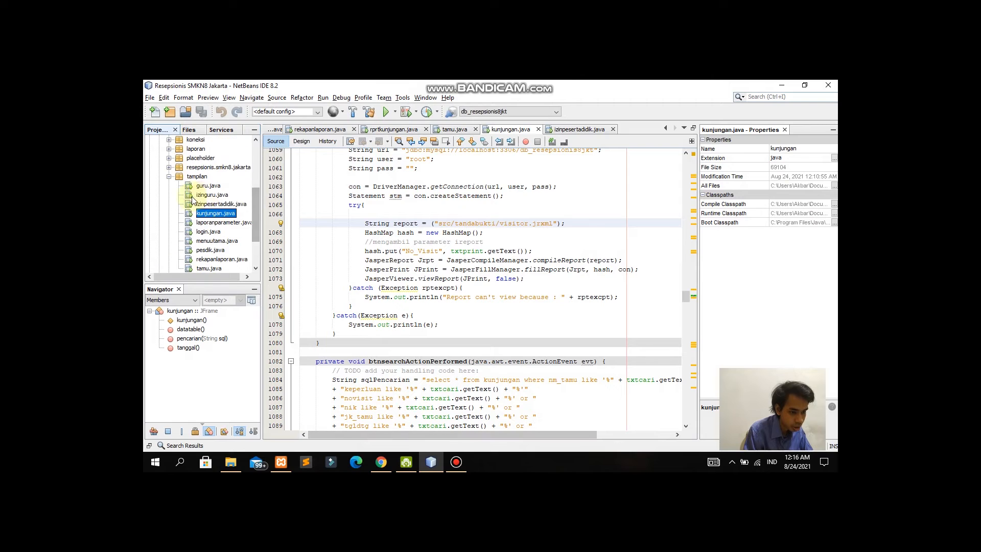
pyautogui.click(168, 233)
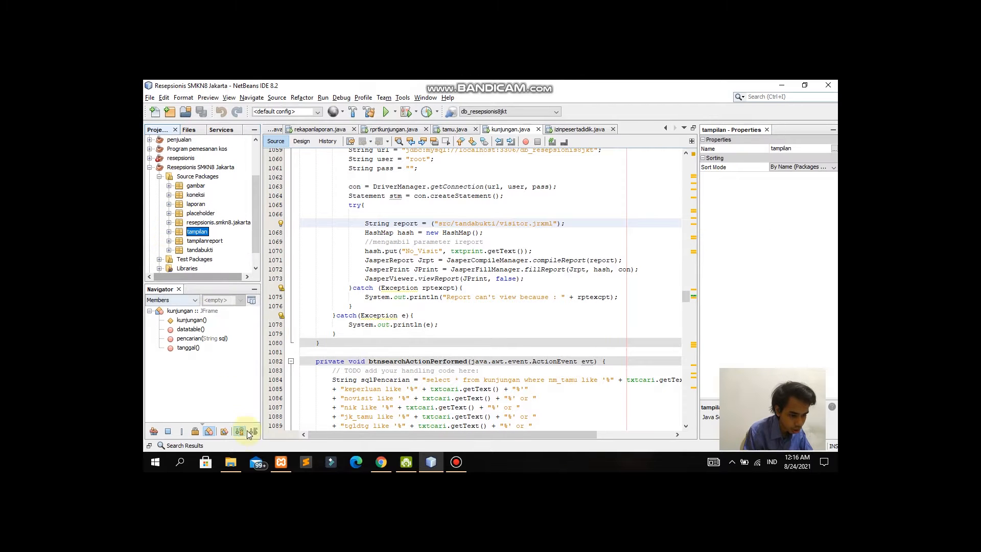
pyautogui.click(281, 461)
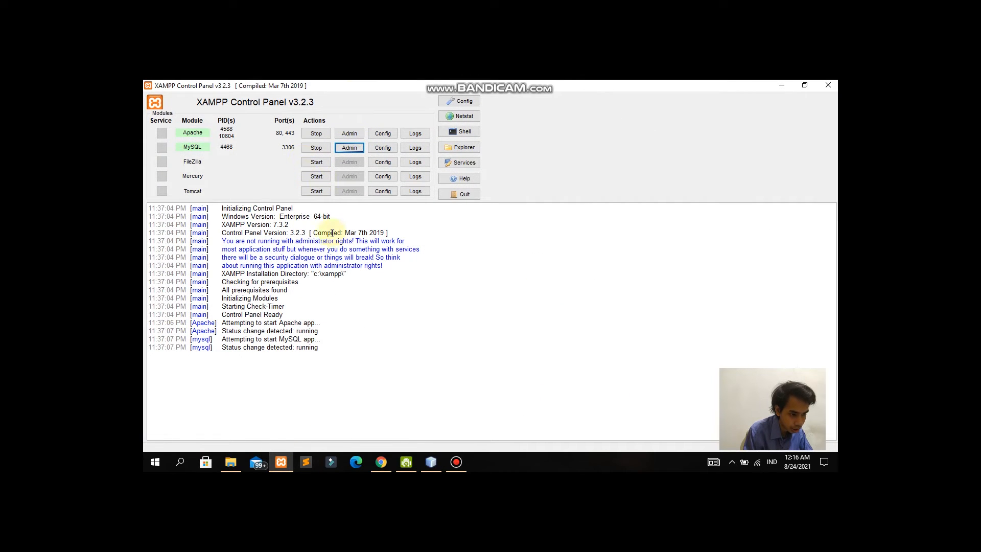
pyautogui.click(782, 85)
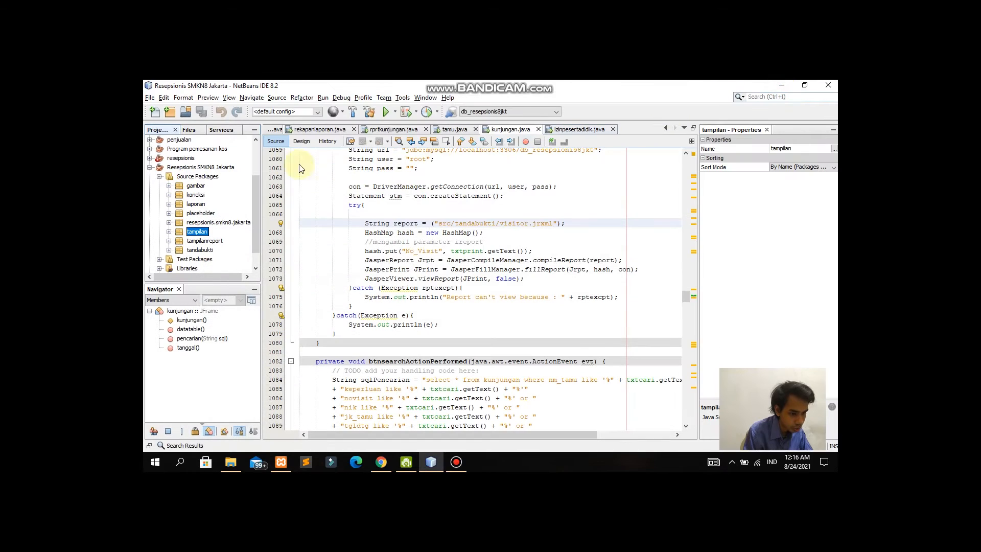
# Step: Run the Resepsionis SMKN8 Jakarta project from its context menu
pyautogui.click(226, 167)
pyautogui.rightClick(227, 167)
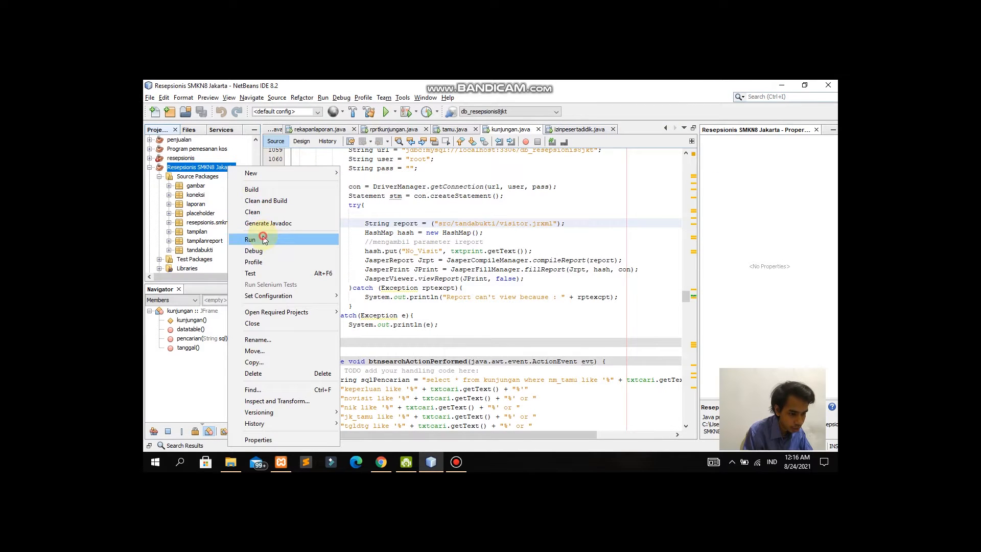
pyautogui.click(263, 239)
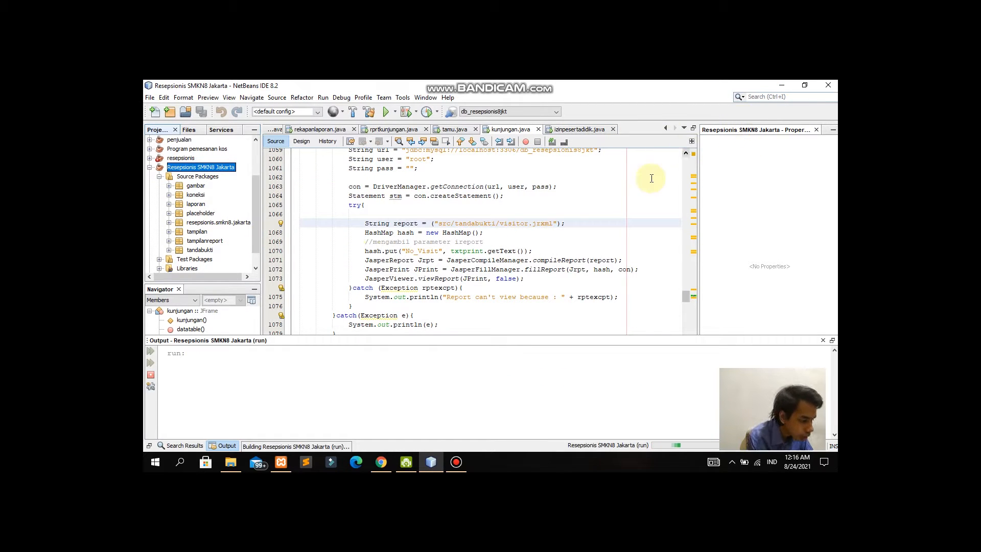
# Step: Log in to the receptionist app as admin with the account password
pyautogui.click(780, 85)
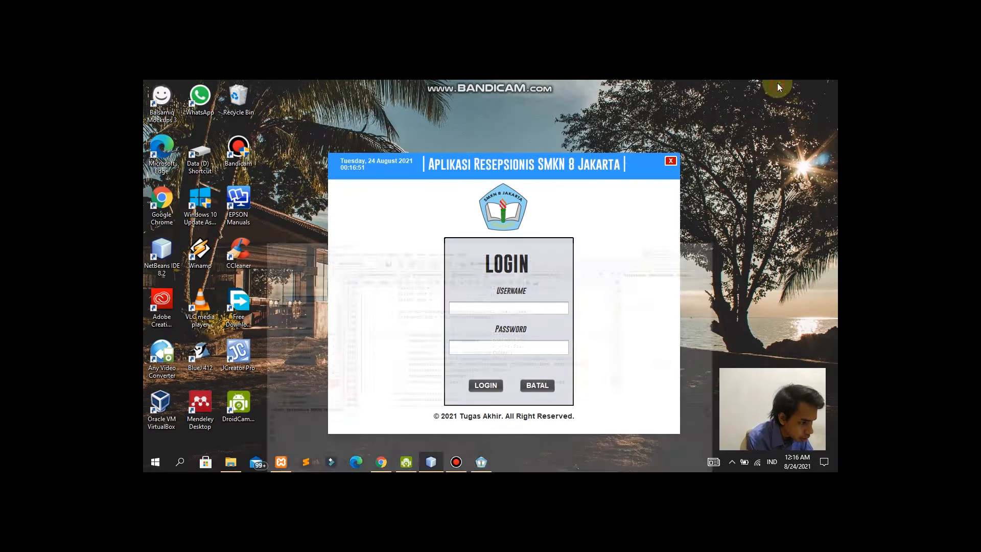
pyautogui.click(513, 306)
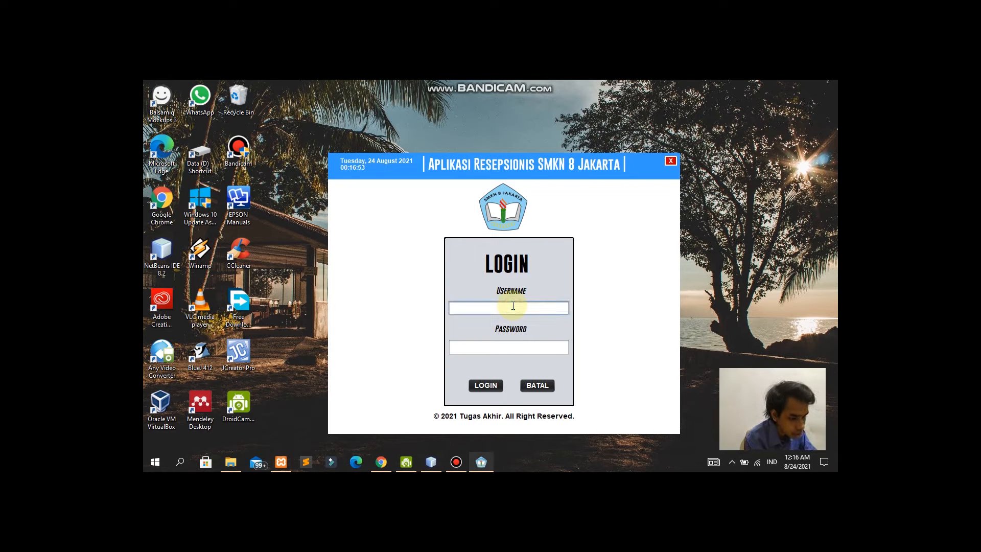
pyautogui.write('admin')
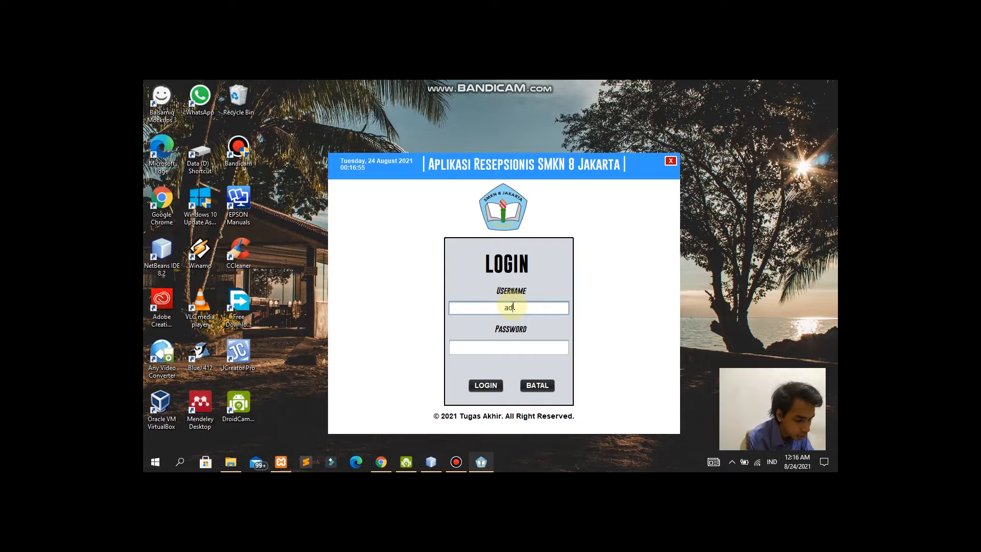
pyautogui.press('Tab')
pyautogui.write('admin')
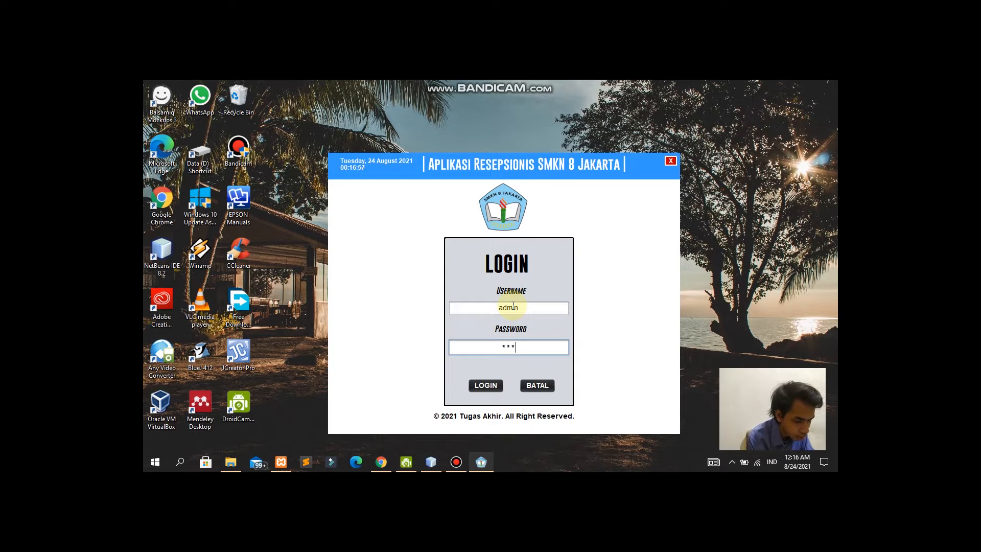
pyautogui.press('Return')
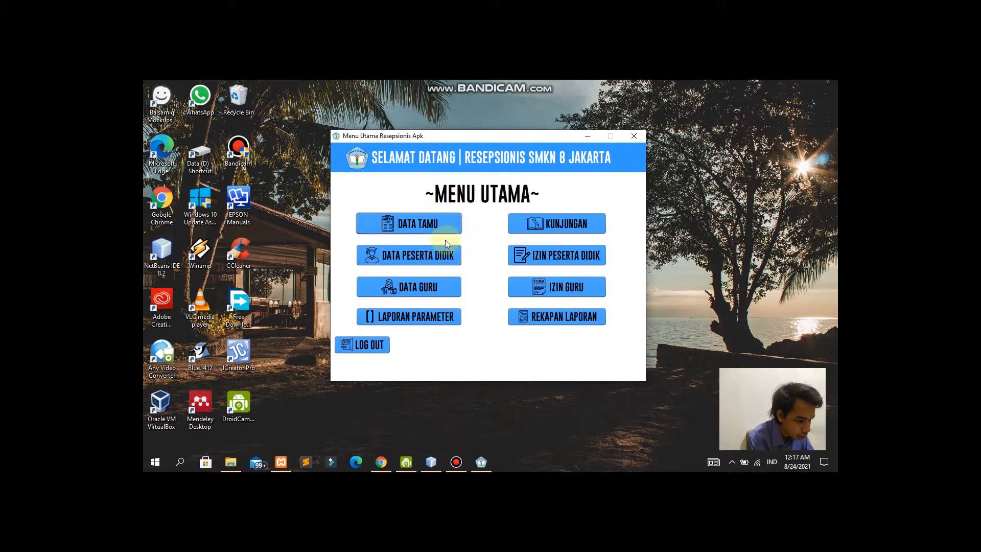
# Step: In Data Tamu, enter the guest's NIK and name, and set gender to Laki-Laki
pyautogui.click(427, 226)
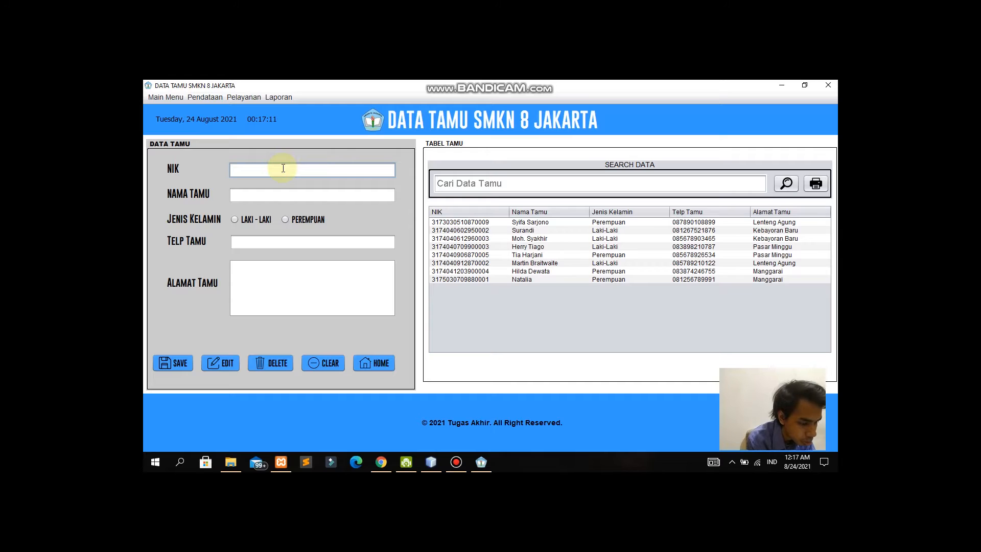
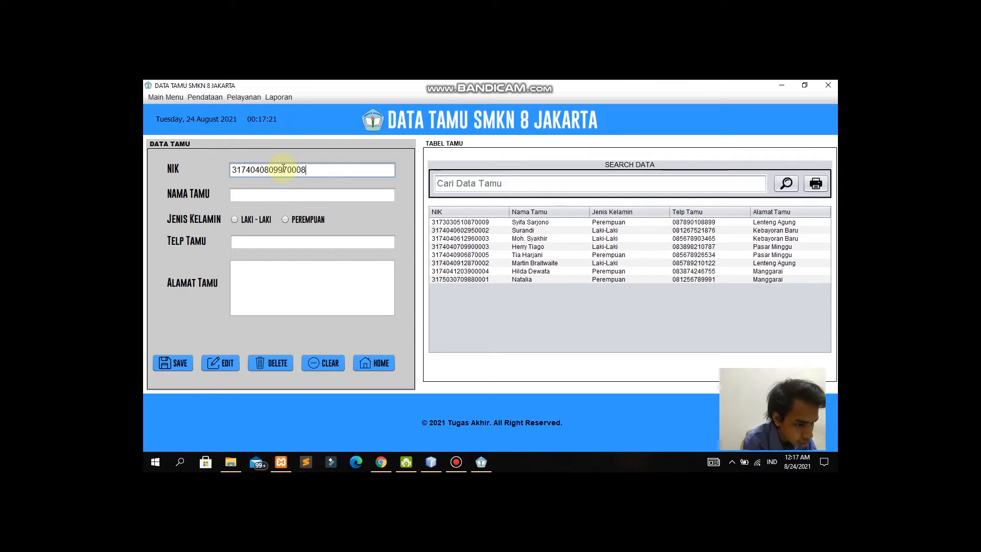
pyautogui.press('Tab')
pyautogui.write('Teriandi')
pyautogui.press('Tab')
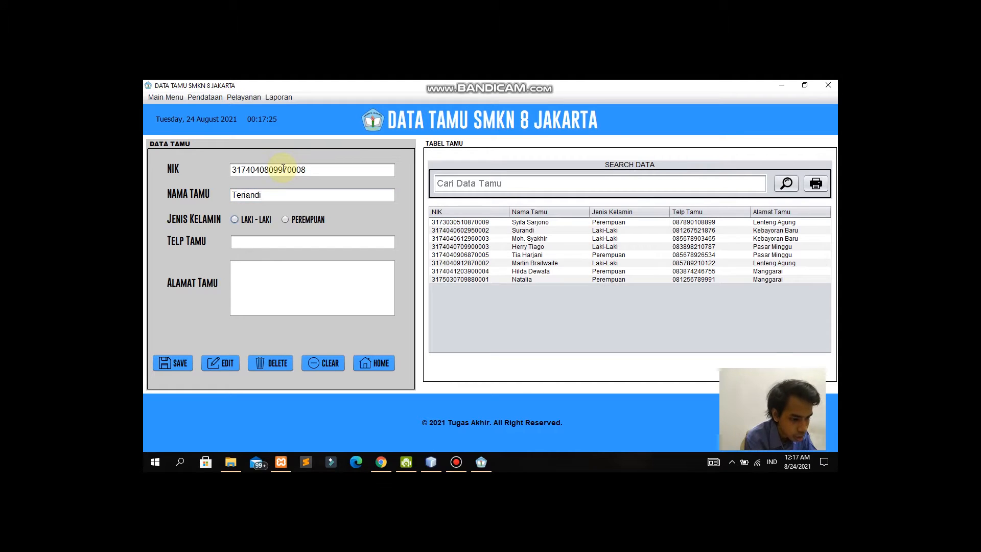
pyautogui.click(250, 220)
# Step: Add the guest's phone number and Kebagusan address, then save and confirm the record
pyautogui.click(268, 241)
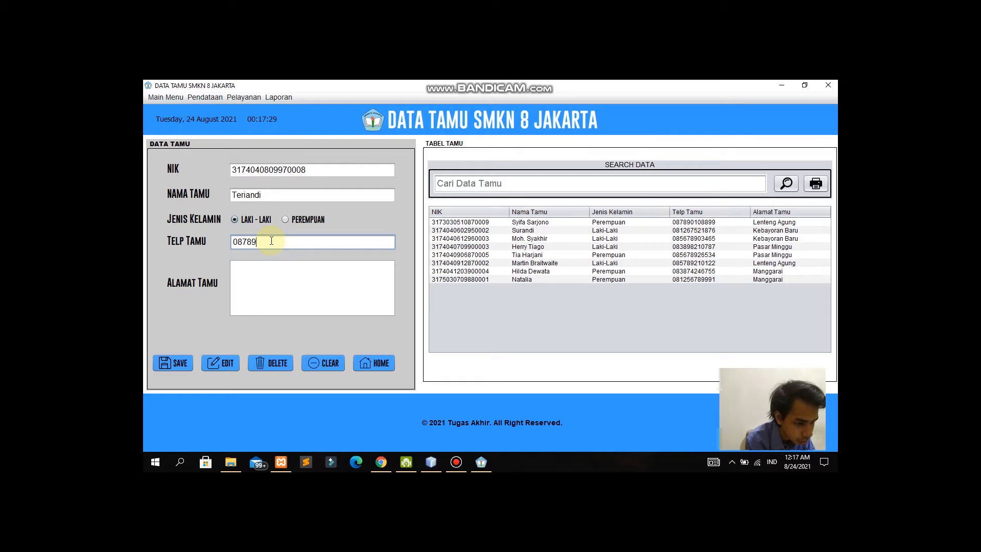
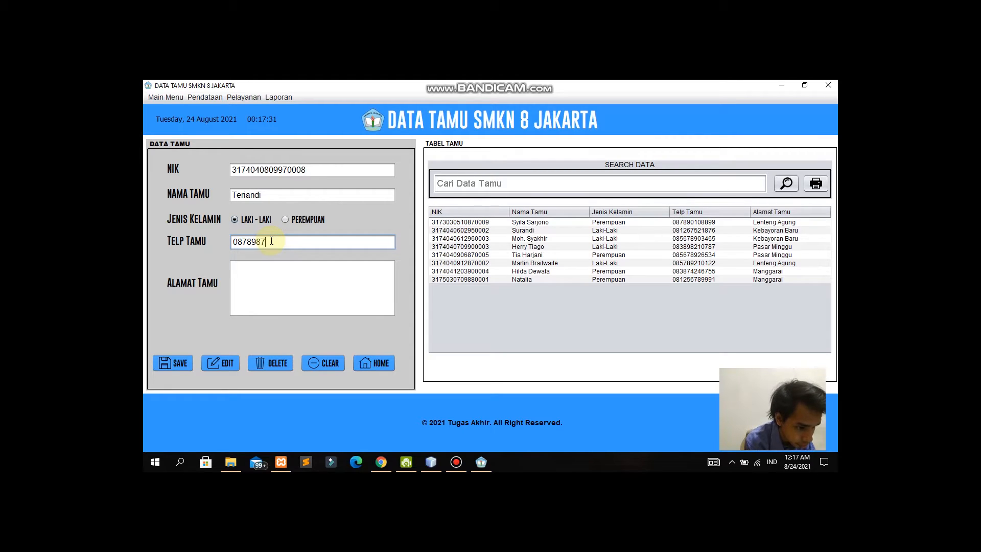
pyautogui.click(271, 264)
pyautogui.write('Kebag')
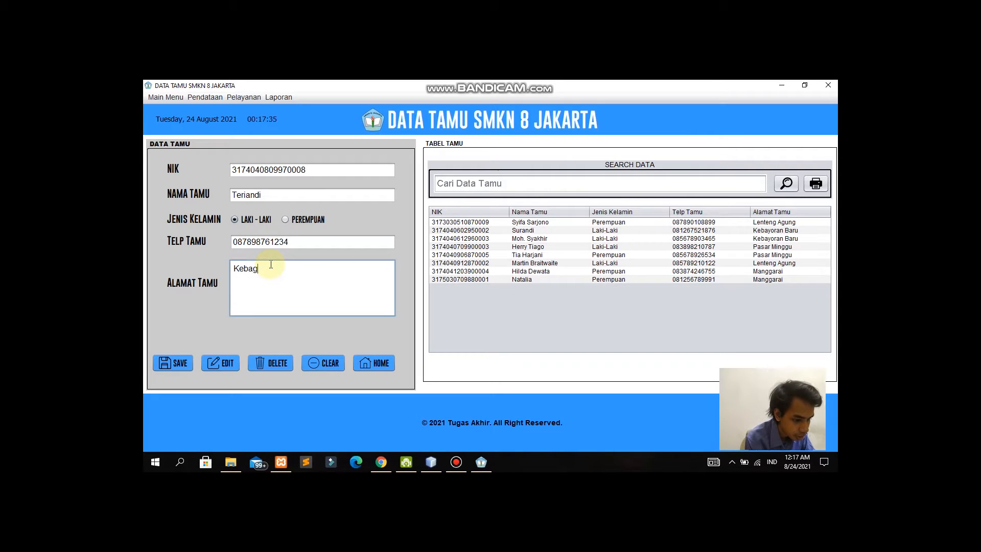
pyautogui.write('usan')
pyautogui.click(173, 362)
pyautogui.click(535, 288)
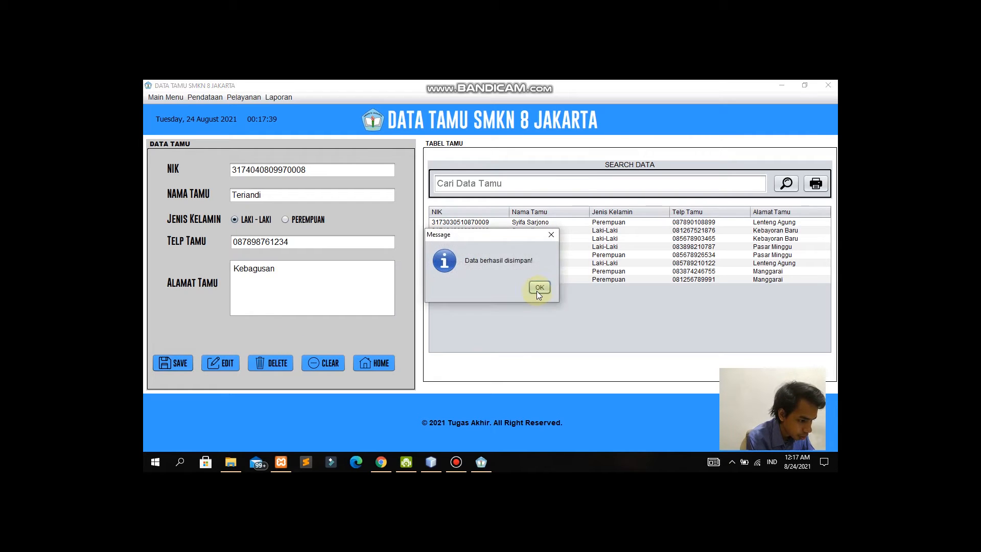
pyautogui.click(537, 288)
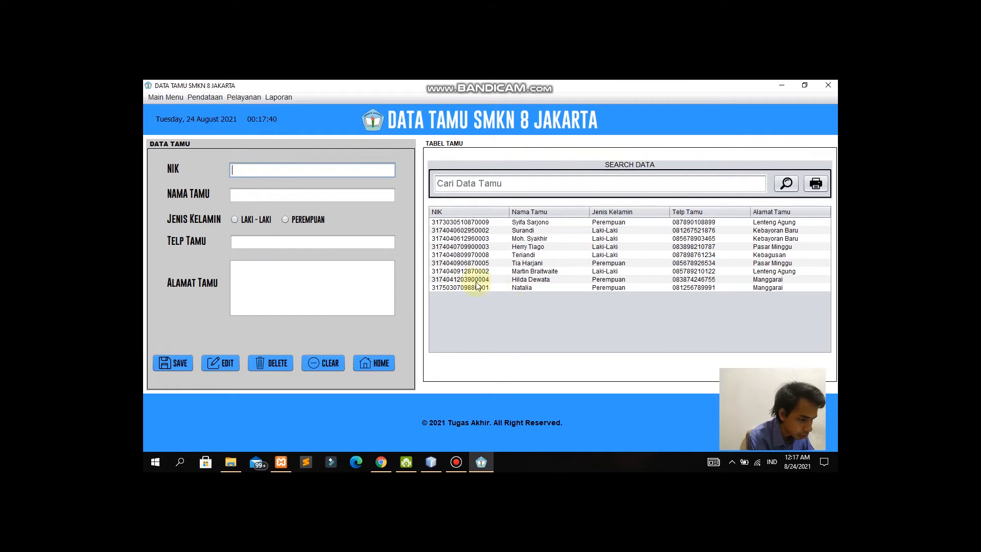
# Step: Change the new guest's address to Depok and confirm the edit
pyautogui.click(547, 256)
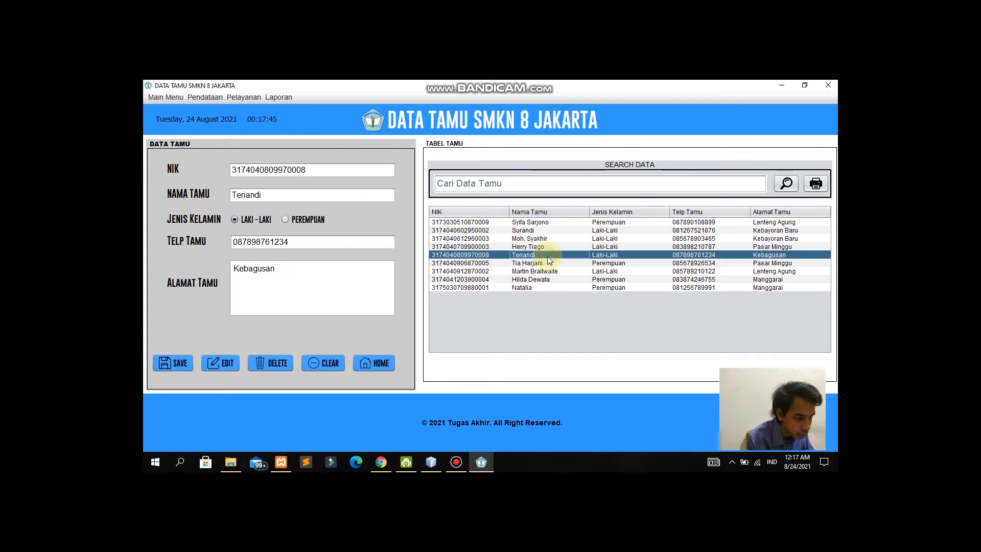
pyautogui.moveTo(290, 268); pyautogui.dragTo(193, 259)
pyautogui.press('BackSpace')
pyautogui.write('Depok')
pyautogui.click(220, 363)
pyautogui.click(533, 288)
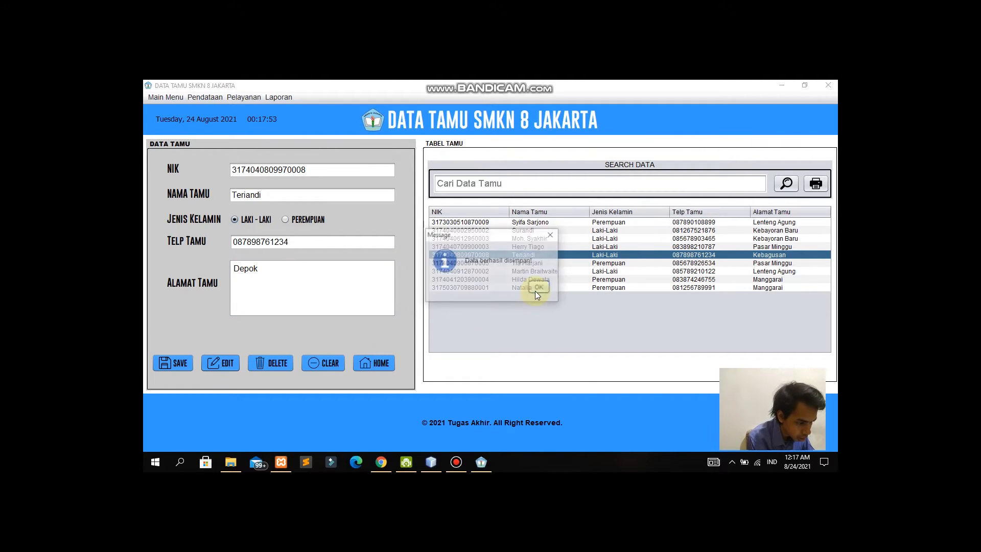
pyautogui.click(537, 286)
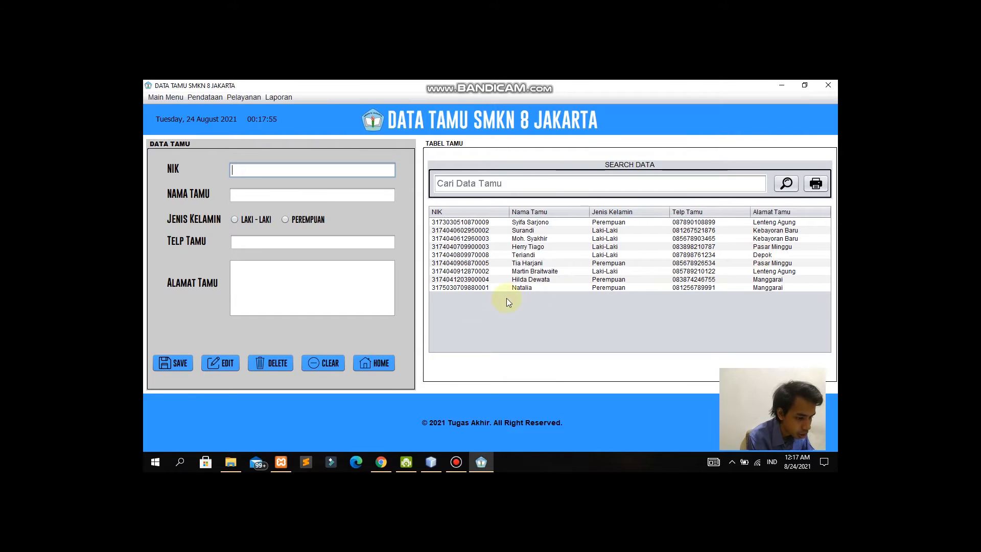
# Step: Delete the new guest's record and confirm the deletion
pyautogui.click(564, 255)
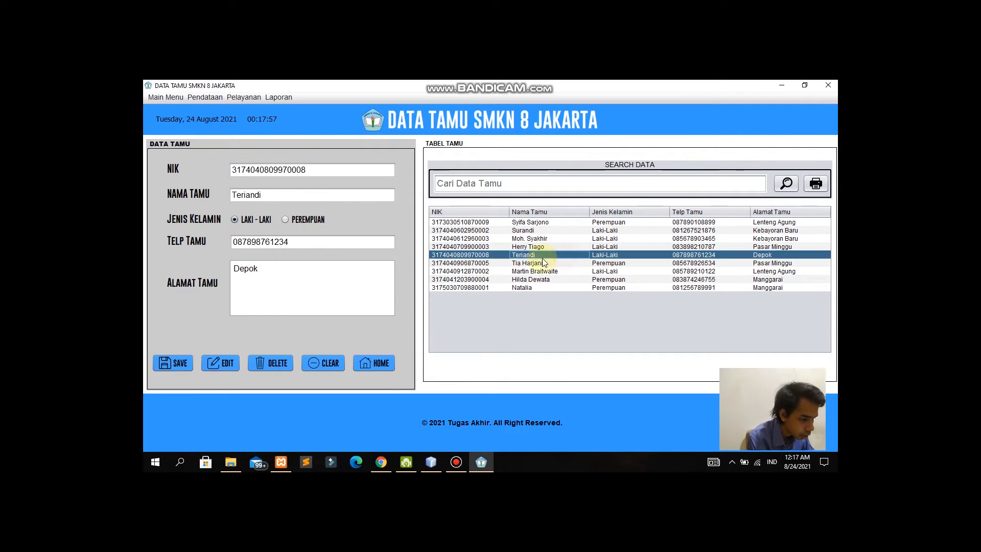
pyautogui.click(285, 367)
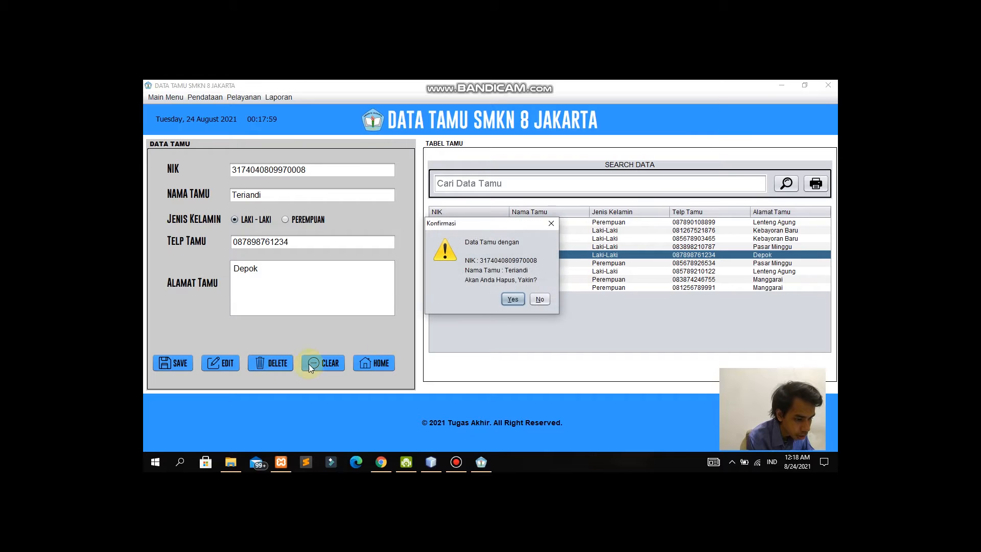
pyautogui.click(514, 299)
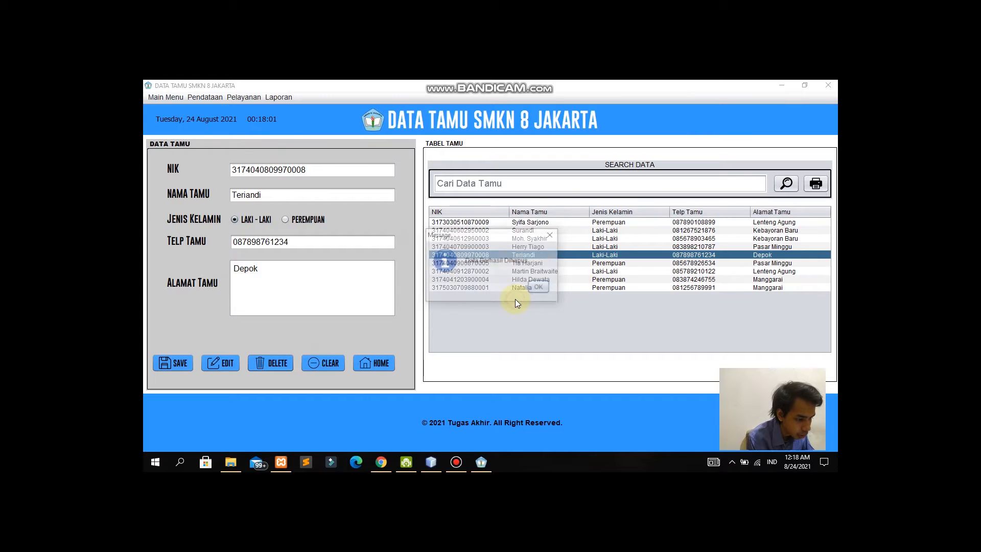
pyautogui.click(540, 288)
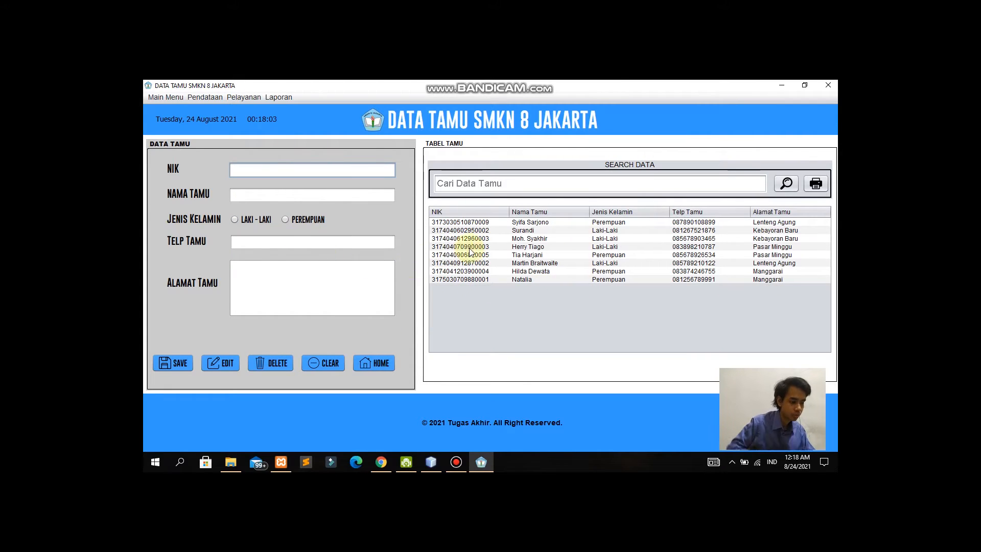
# Step: After trial searches, filter the guest table by 'Pasar Minggu'
pyautogui.click(507, 184)
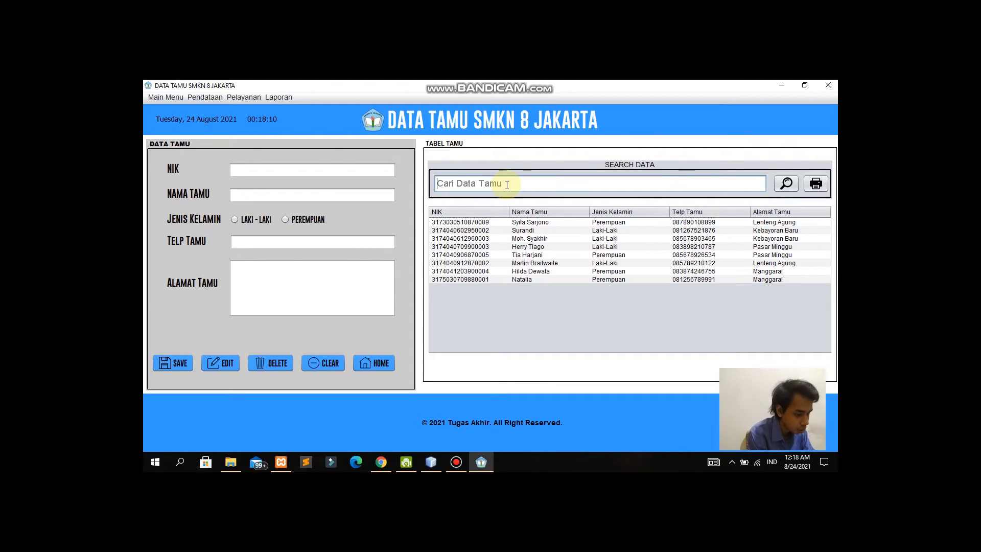
pyautogui.write('Lak')
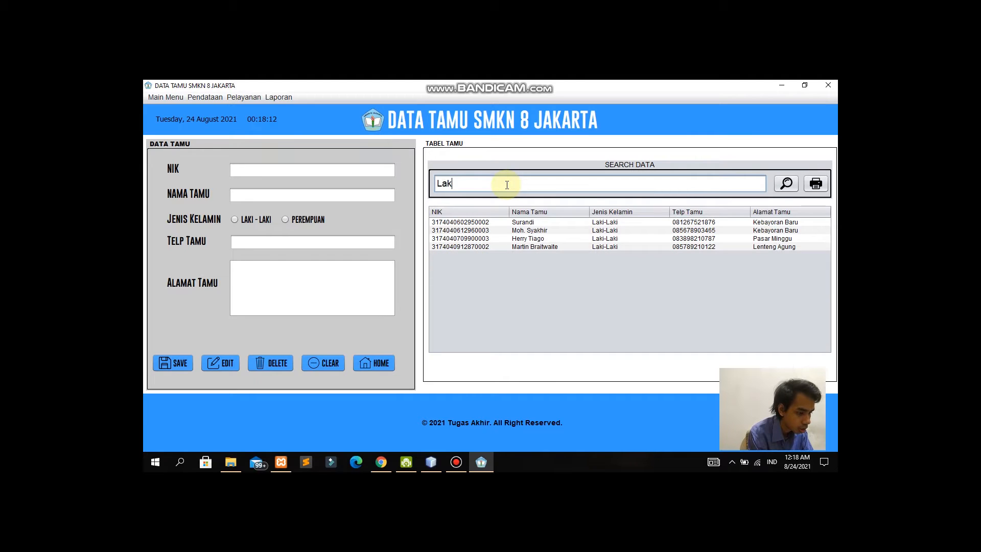
pyautogui.press('BackSpace')
pyautogui.press('BackSpace')
pyautogui.press('BackSpace')
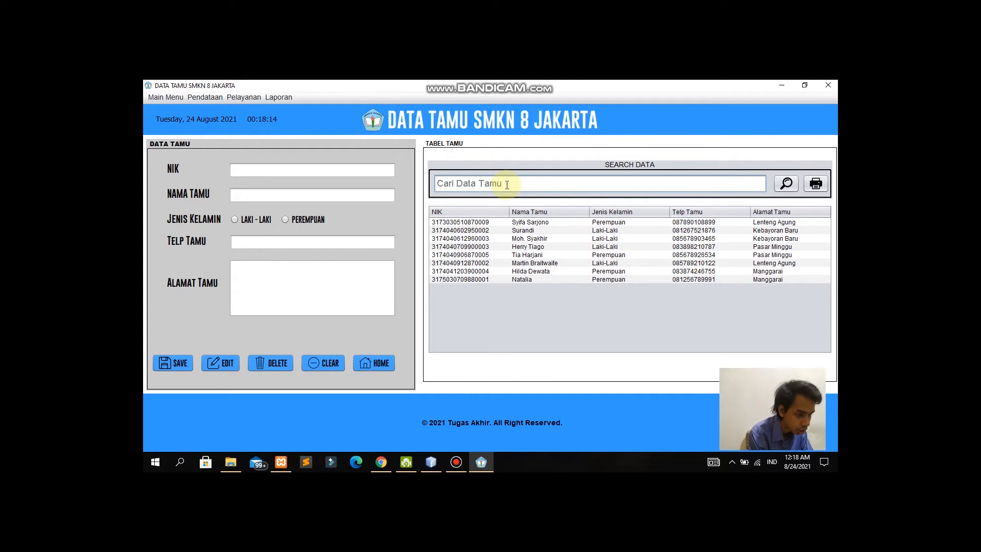
pyautogui.write('Tia')
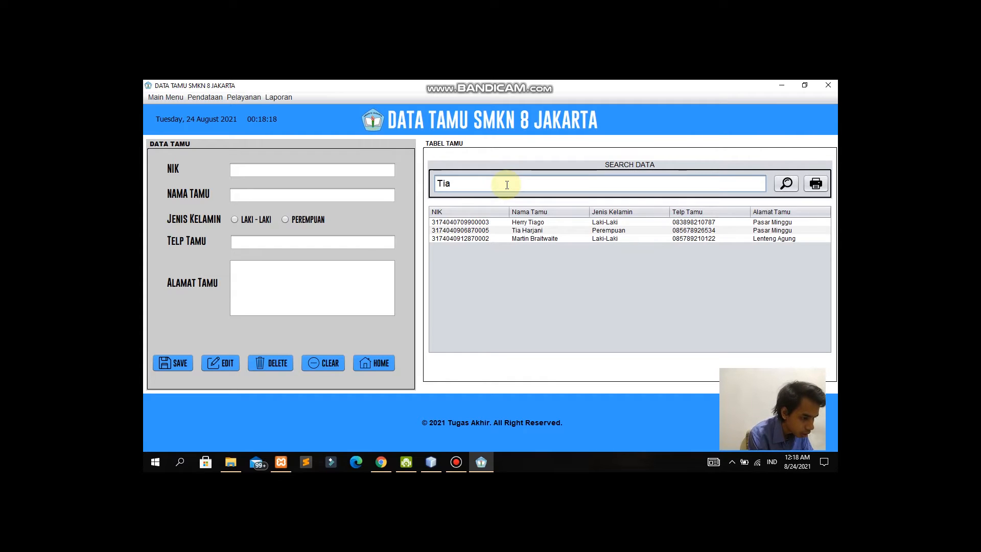
pyautogui.write(' H')
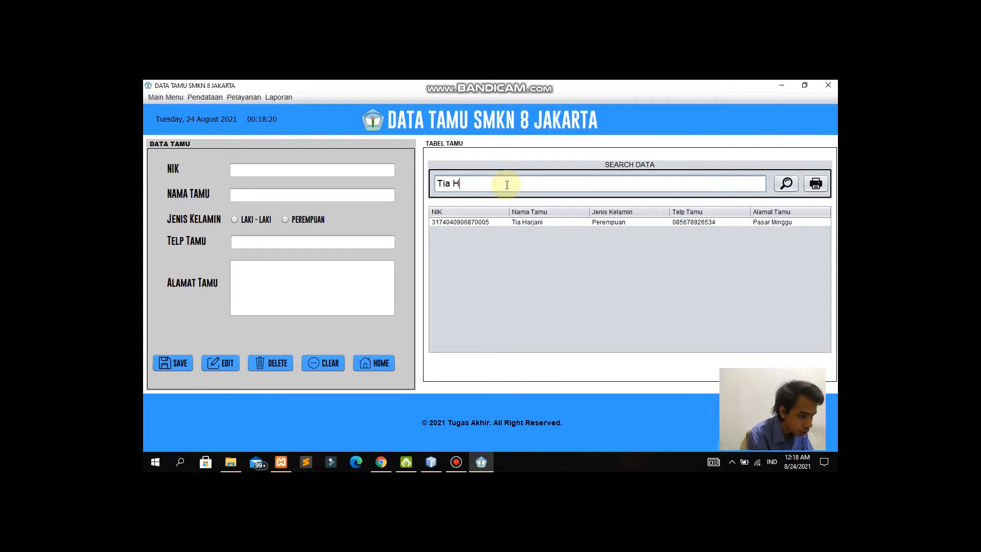
pyautogui.press('BackSpace')
pyautogui.press('BackSpace')
pyautogui.press('BackSpace')
pyautogui.press('BackSpace')
pyautogui.press('BackSpace')
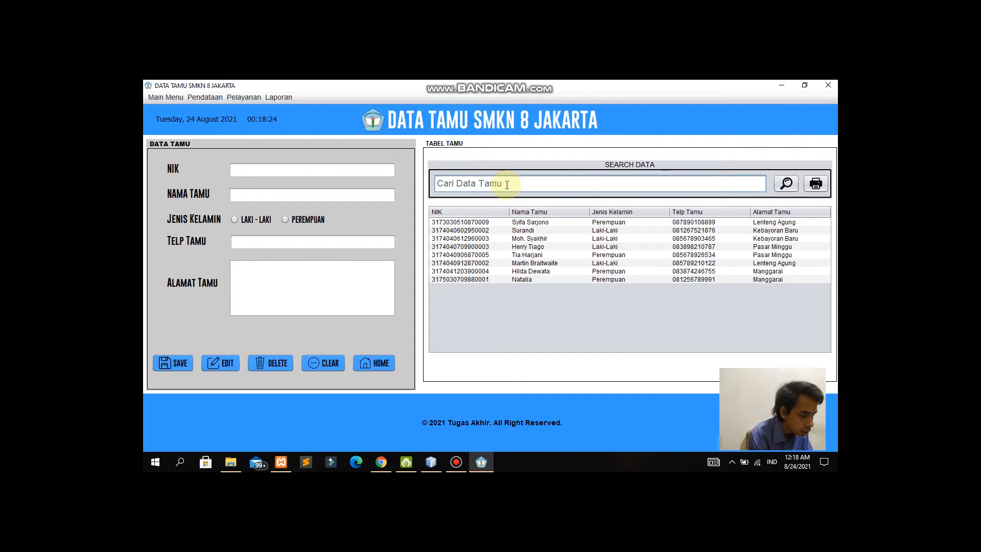
pyautogui.write('Pasar Minggu')
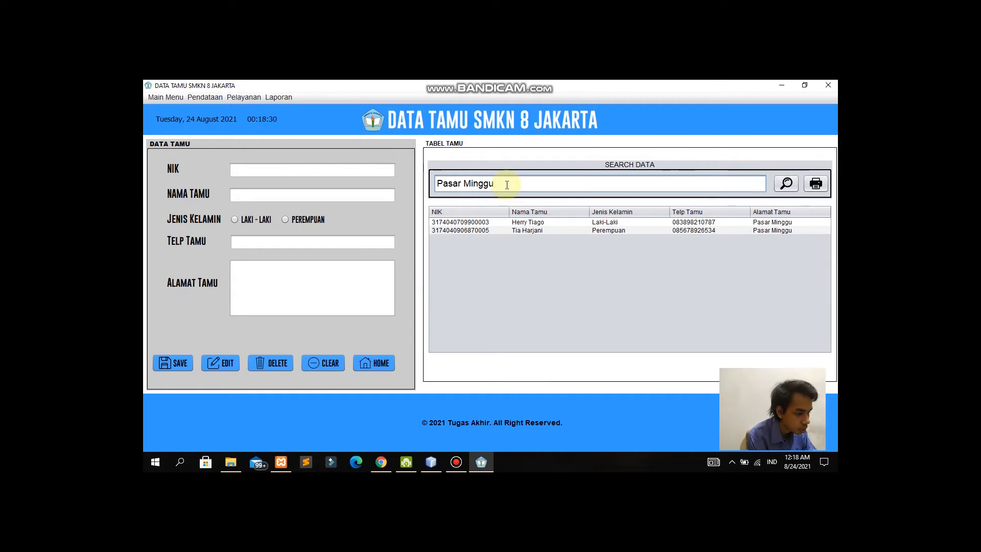
# Step: Print a report of the Pasar Minggu guests, review it, and close the preview
pyautogui.click(815, 183)
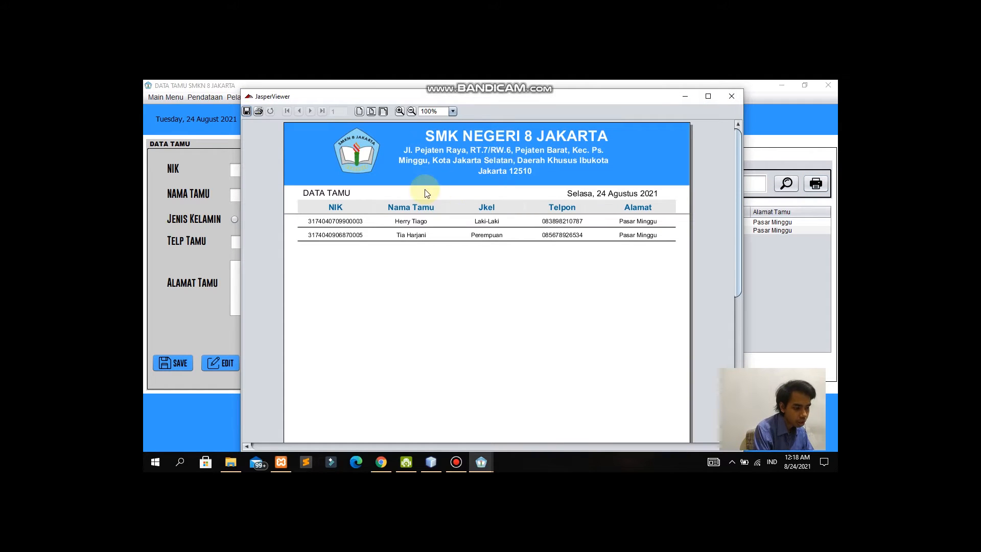
pyautogui.scroll(-2, 607, 213)
pyautogui.scroll(-3, 608, 216)
pyautogui.scroll(2, 609, 215)
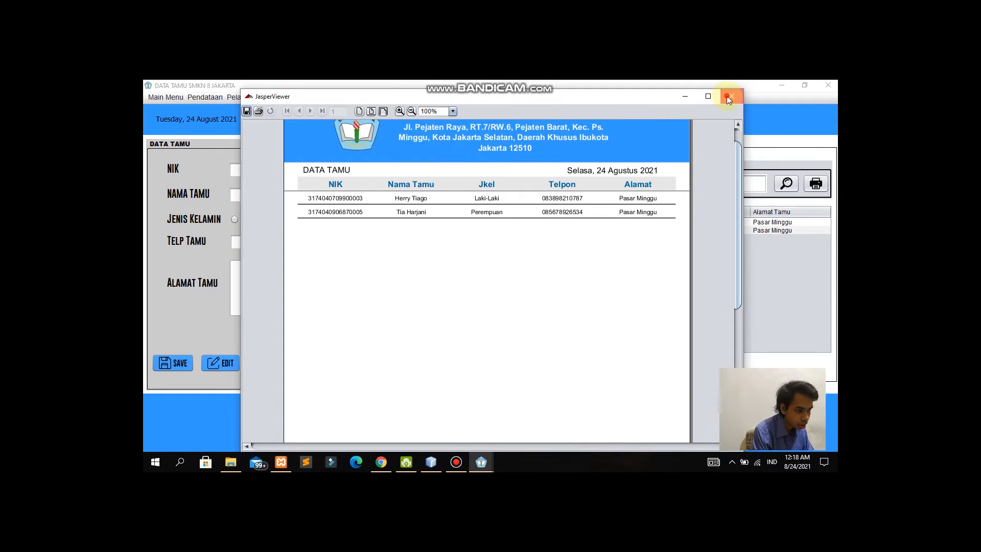
pyautogui.click(732, 97)
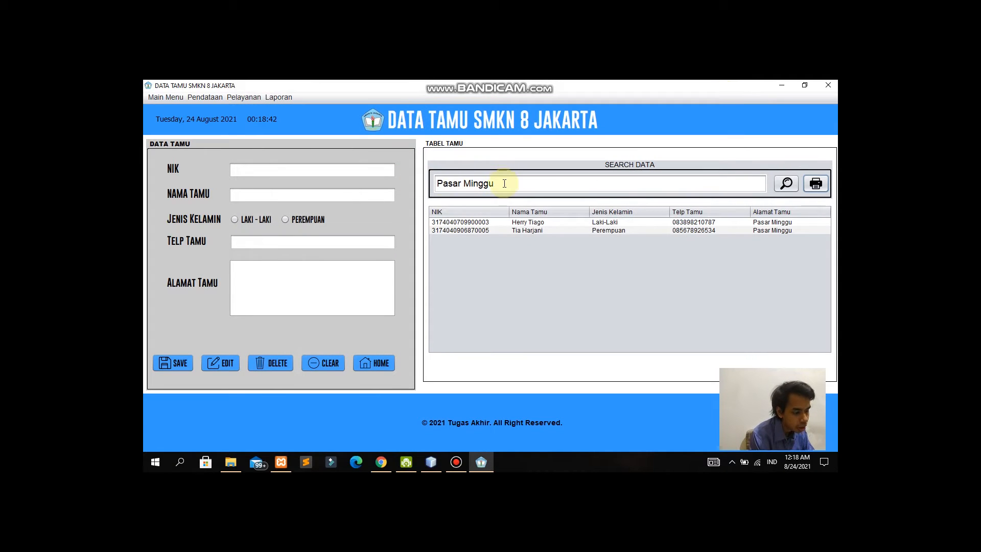
# Step: Clear the search text so the table lists all guests again
pyautogui.moveTo(504, 183); pyautogui.dragTo(415, 188)
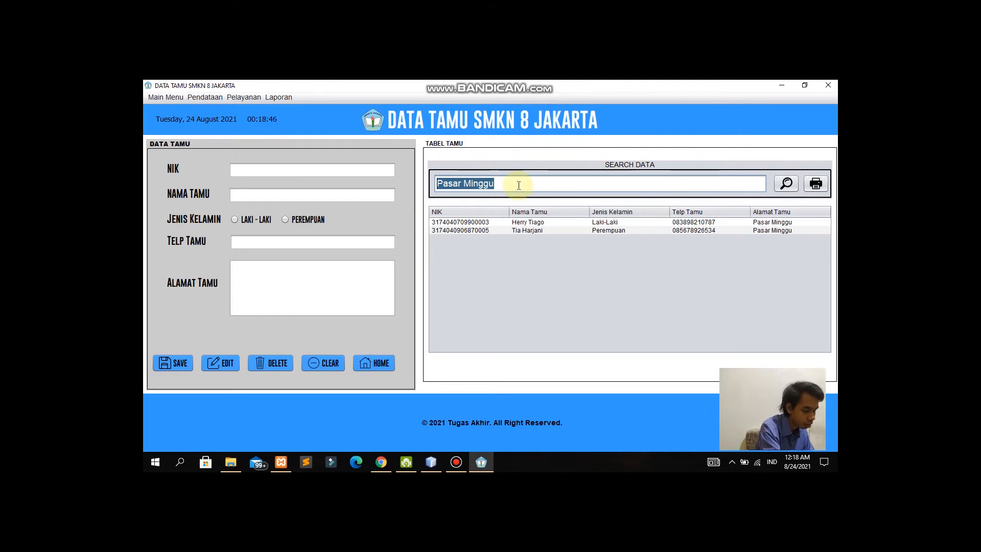
pyautogui.press('BackSpace')
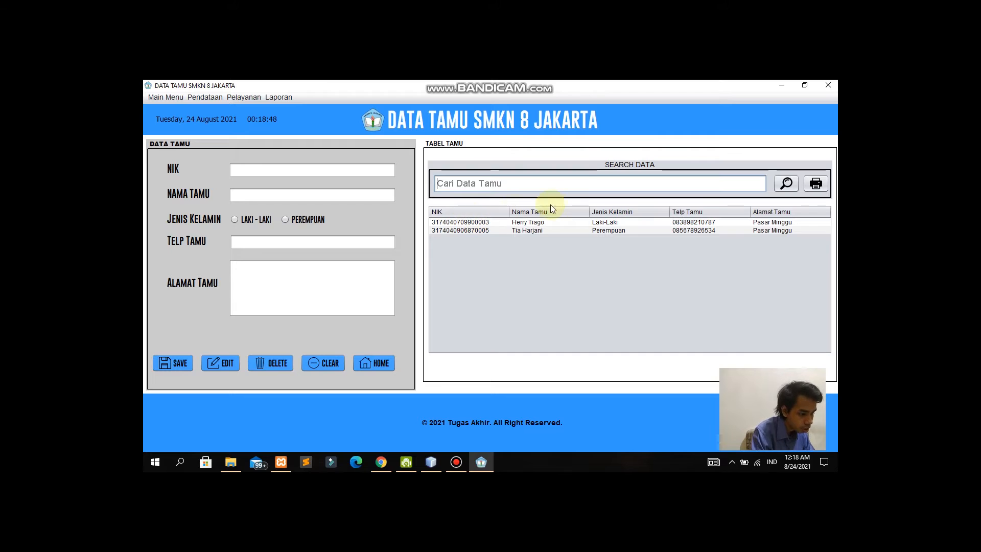
pyautogui.press('Return')
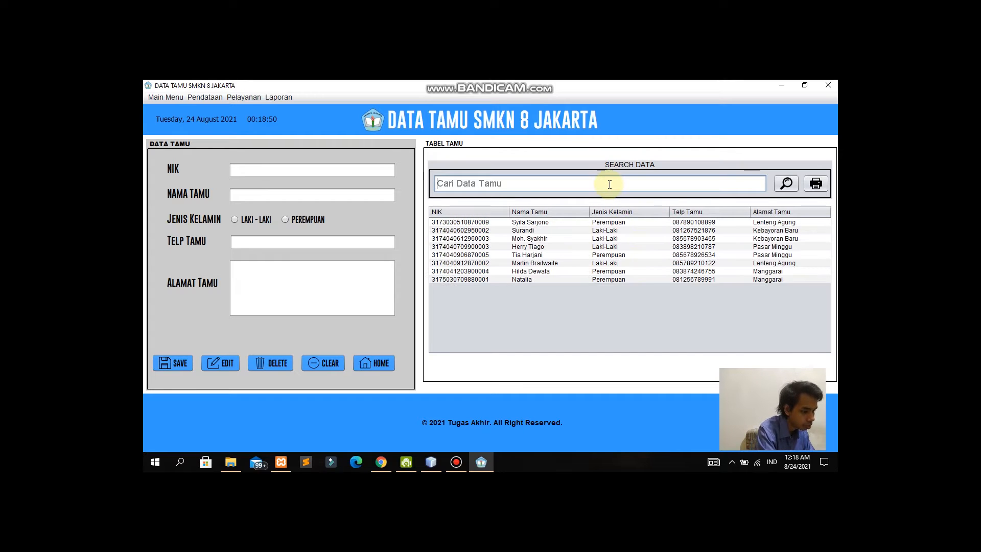
# Step: In Data Peserta Didik, enter the student's NIS and name, with class XI-AKL 3
pyautogui.click(217, 97)
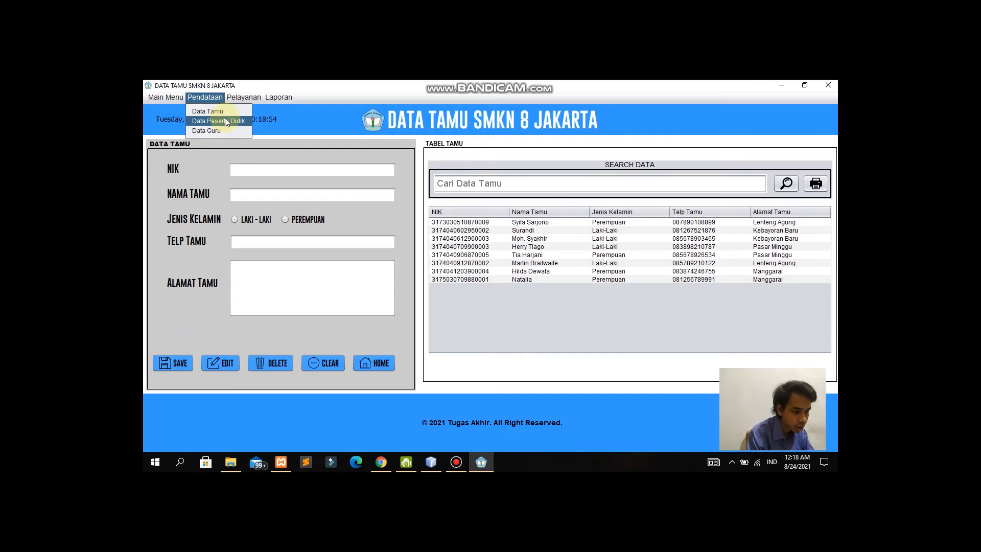
pyautogui.click(225, 120)
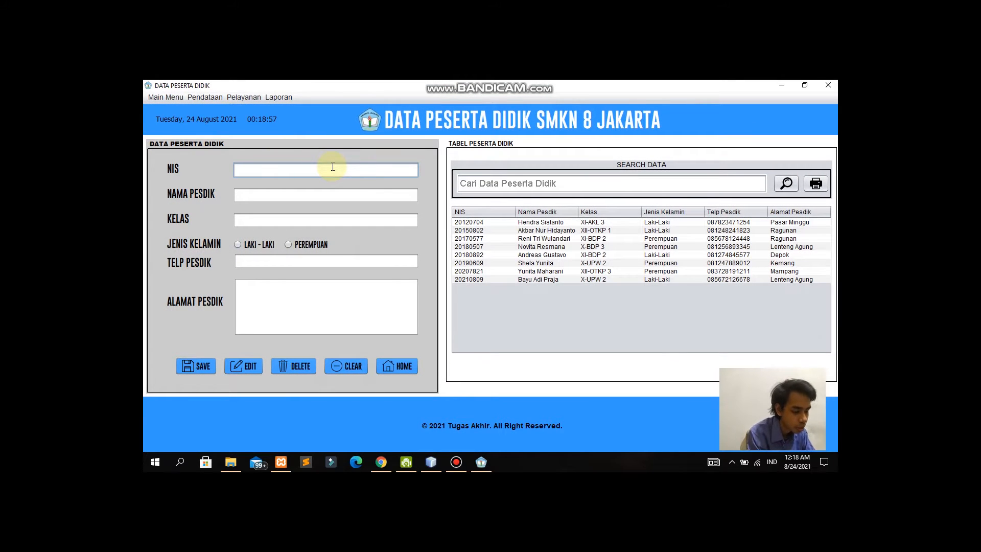
pyautogui.write('20160809')
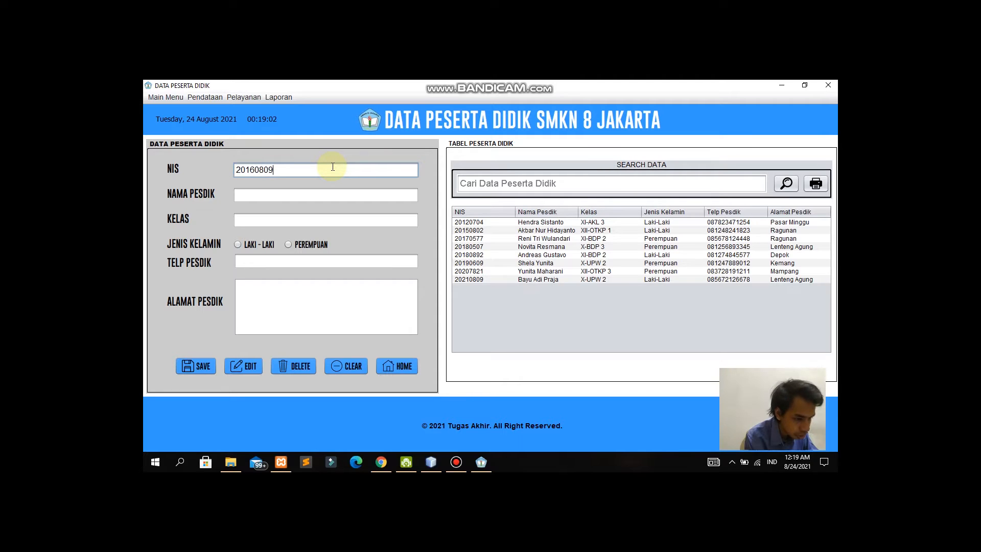
pyautogui.press('Tab')
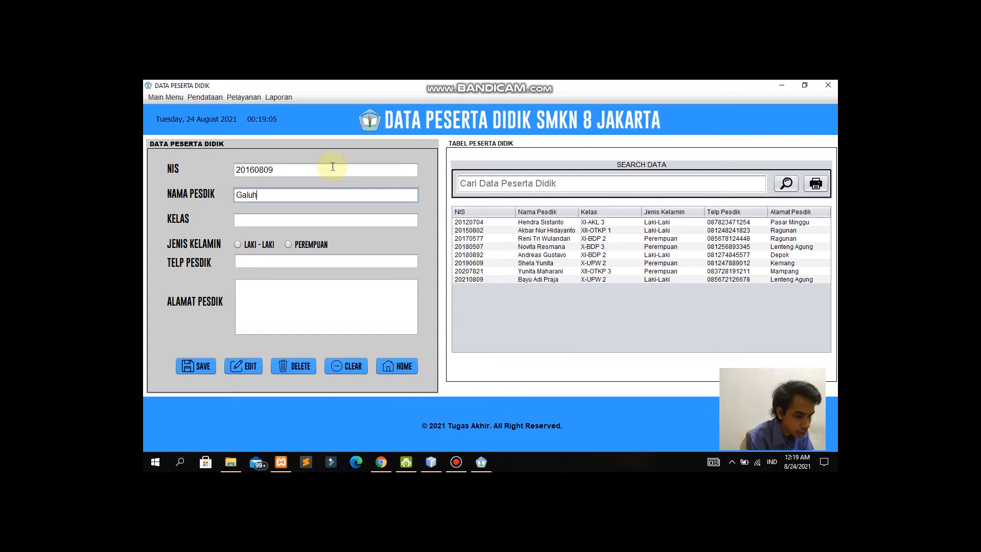
pyautogui.click(322, 221)
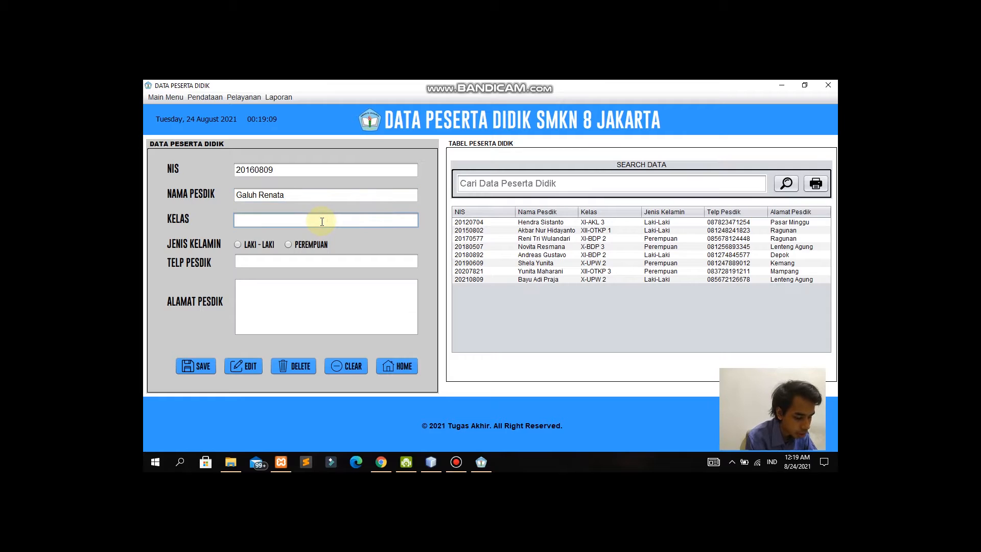
pyautogui.write('XI')
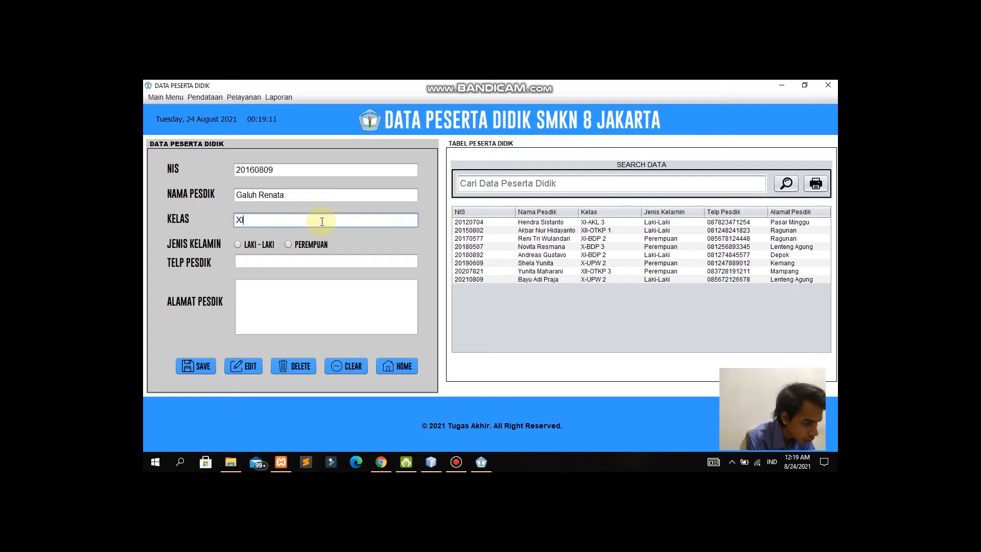
pyautogui.write('-AKL 3')
# Step: Set gender Perempuan, add the phone number and Bogor address, then save and confirm
pyautogui.click(301, 244)
pyautogui.click(307, 260)
pyautogui.write('085678901234')
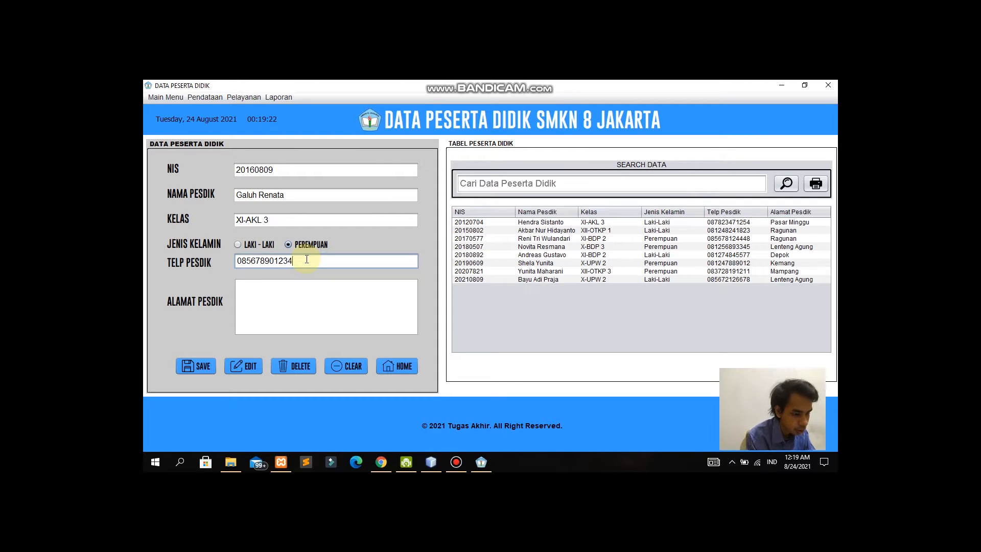
pyautogui.click(304, 314)
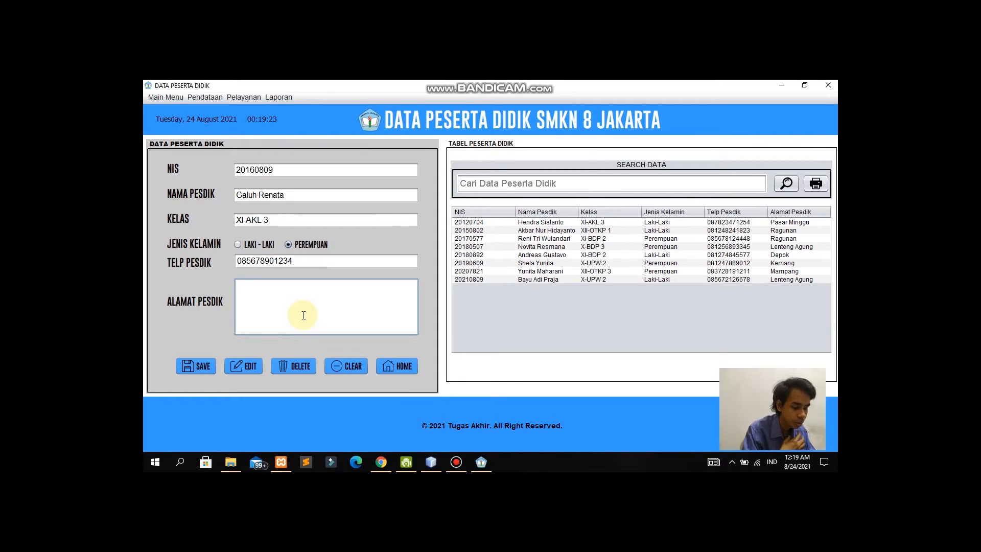
pyautogui.write('Bogor')
pyautogui.click(196, 368)
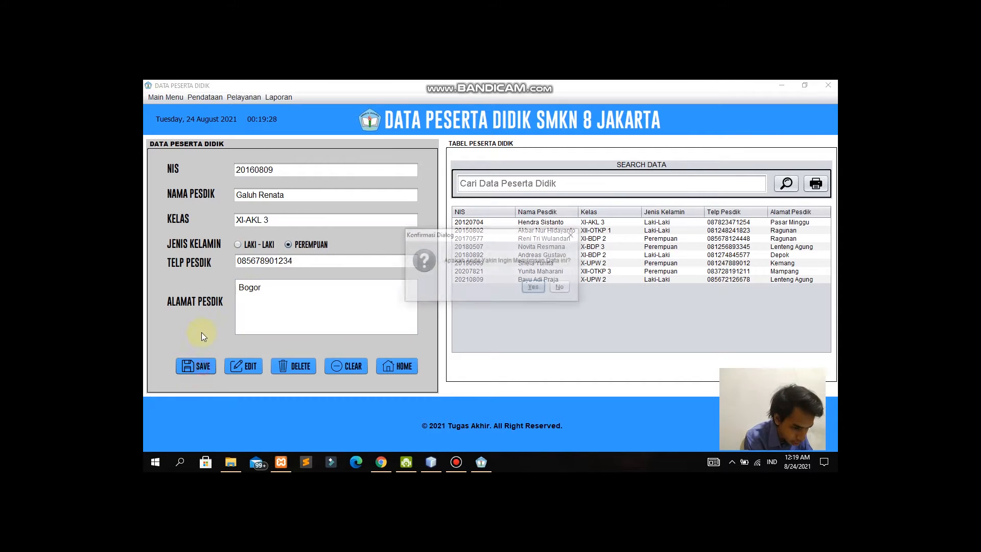
pyautogui.click(533, 289)
pyautogui.click(536, 286)
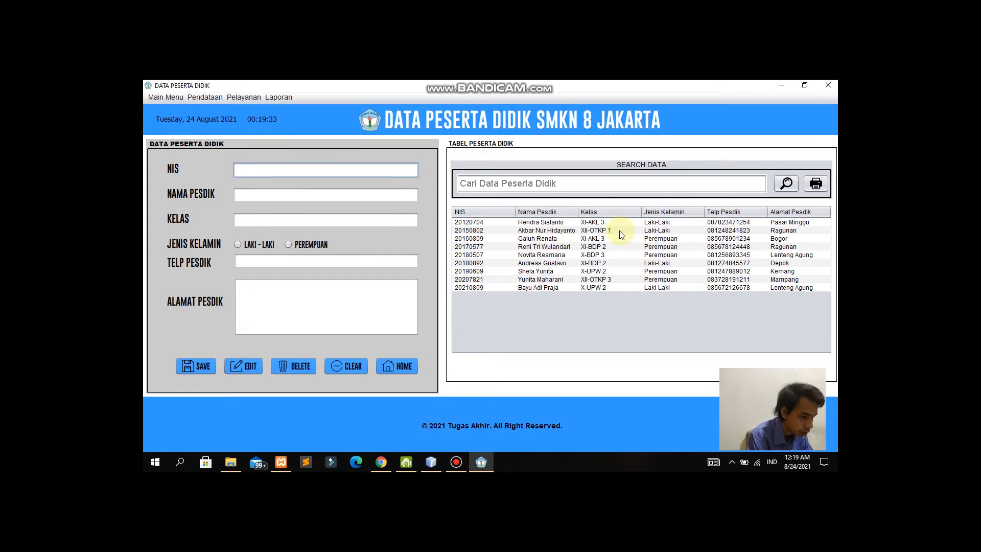
# Step: Change the XI-AKL 3 student's address from Bogor to Citayam and confirm the edit
pyautogui.click(520, 240)
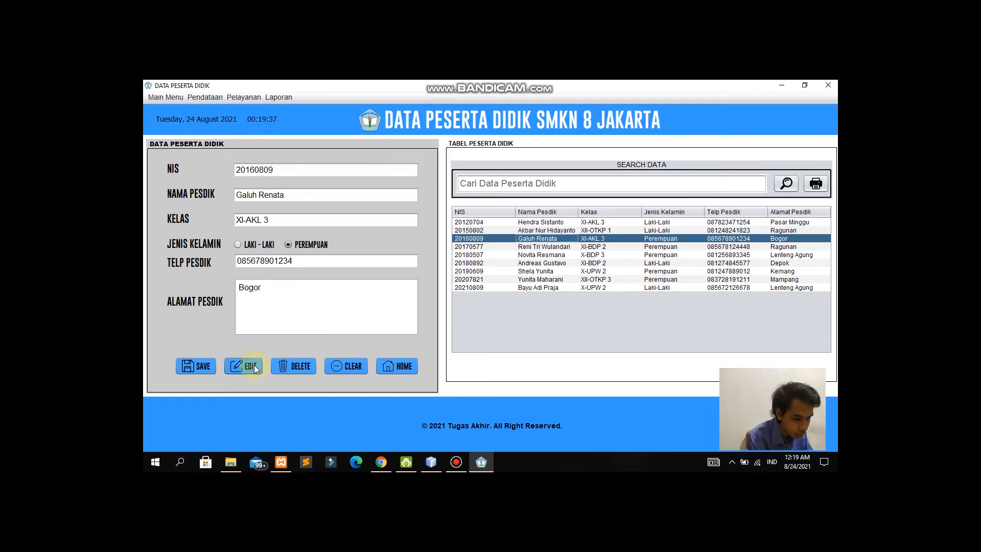
pyautogui.moveTo(291, 291); pyautogui.dragTo(236, 292)
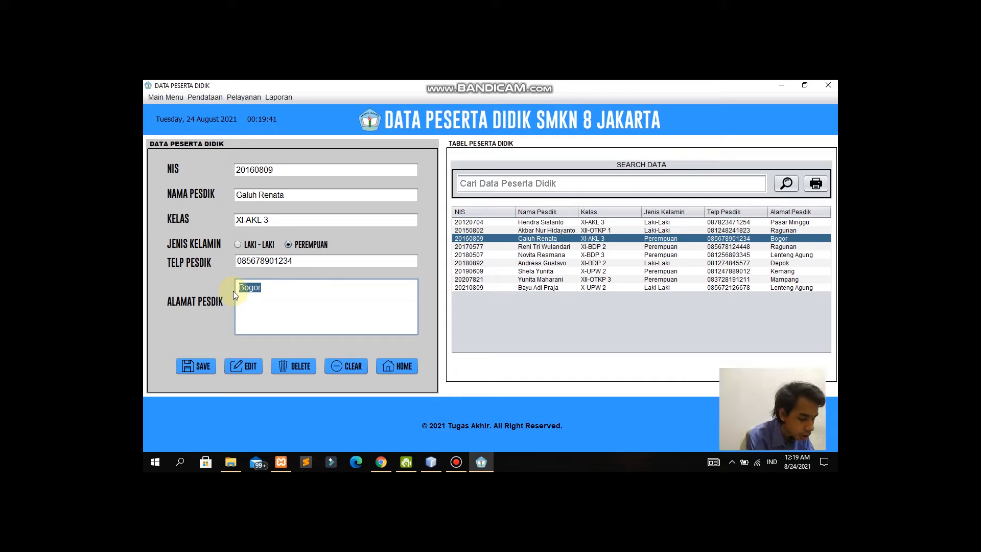
pyautogui.write('yam')
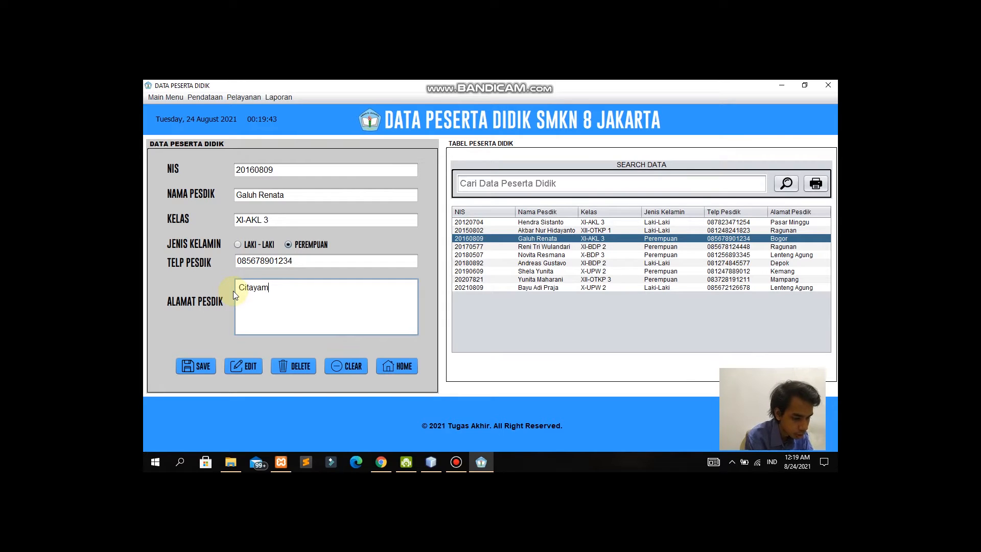
pyautogui.click(244, 367)
pyautogui.click(533, 287)
pyautogui.click(539, 288)
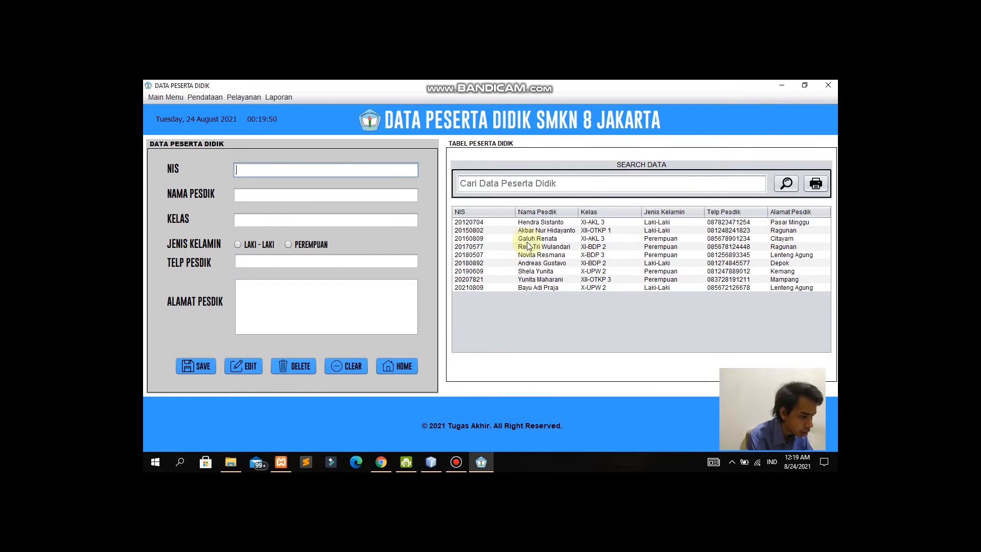
pyautogui.click(573, 184)
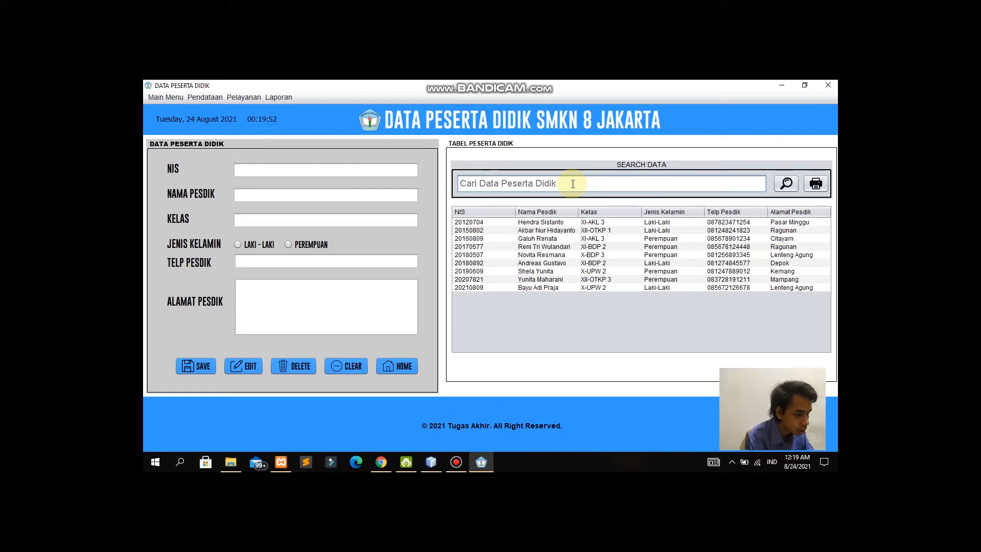
# Step: Filter students by 'Perempuan', then preview and close their printed report
pyautogui.write('Perem')
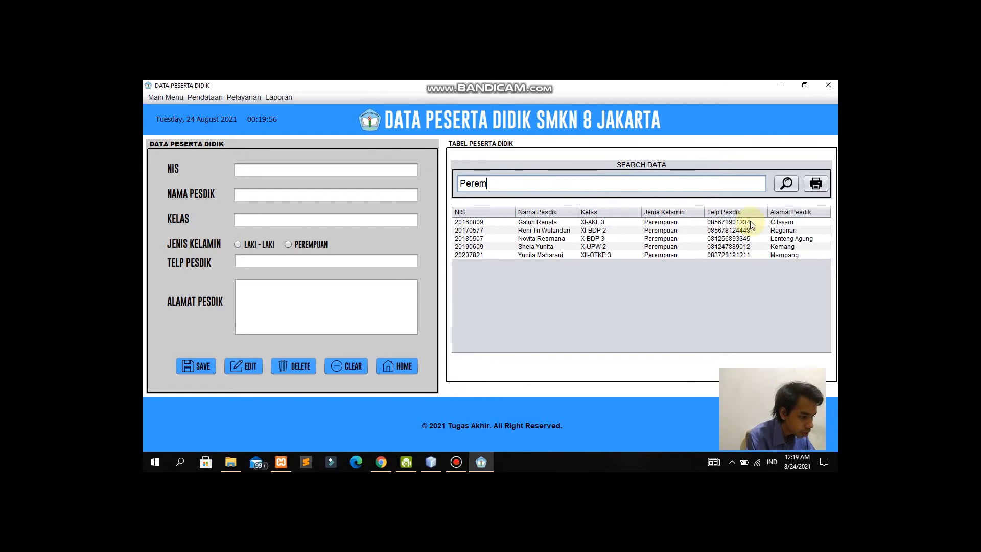
pyautogui.doubleClick(474, 179)
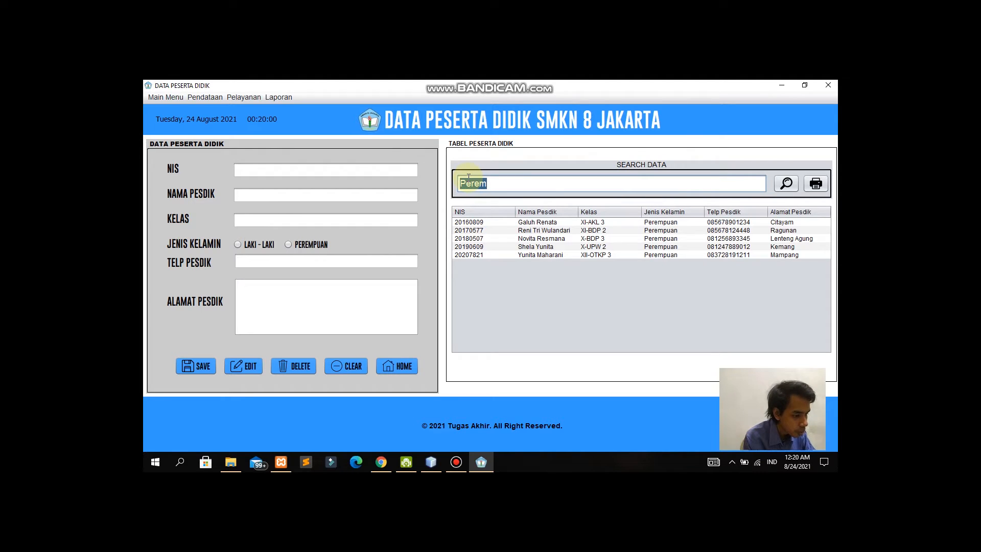
pyautogui.press('BackSpace')
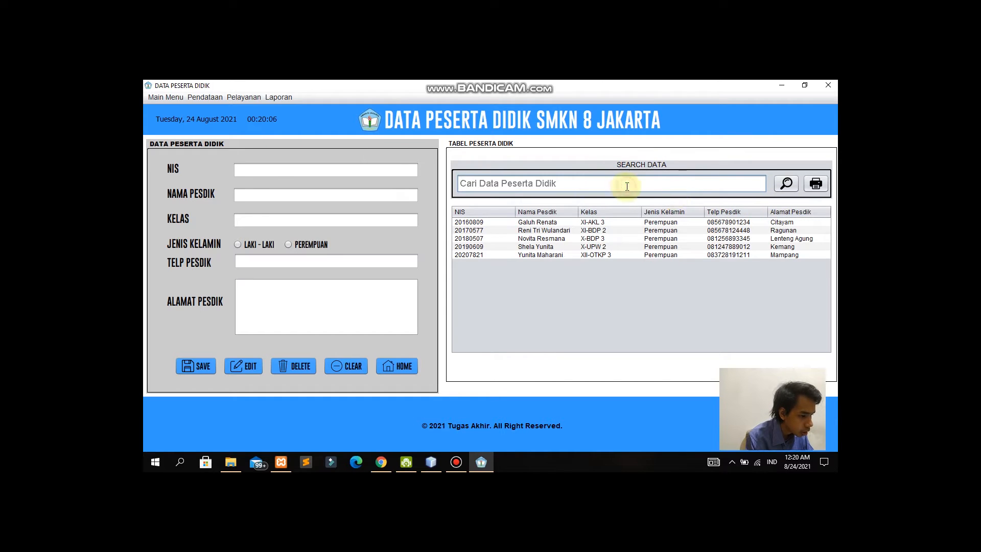
pyautogui.write('Pere')
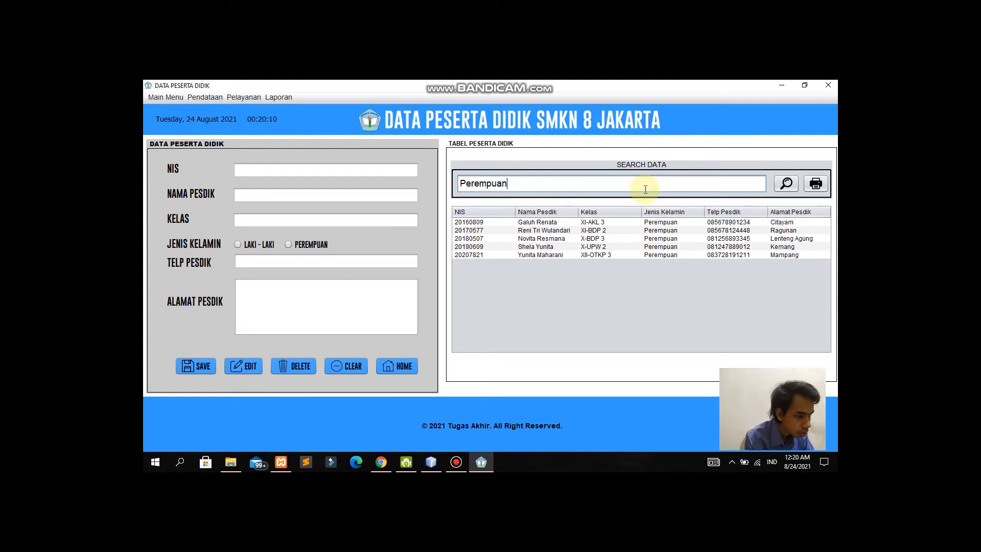
pyautogui.write('mpuan')
pyautogui.click(813, 184)
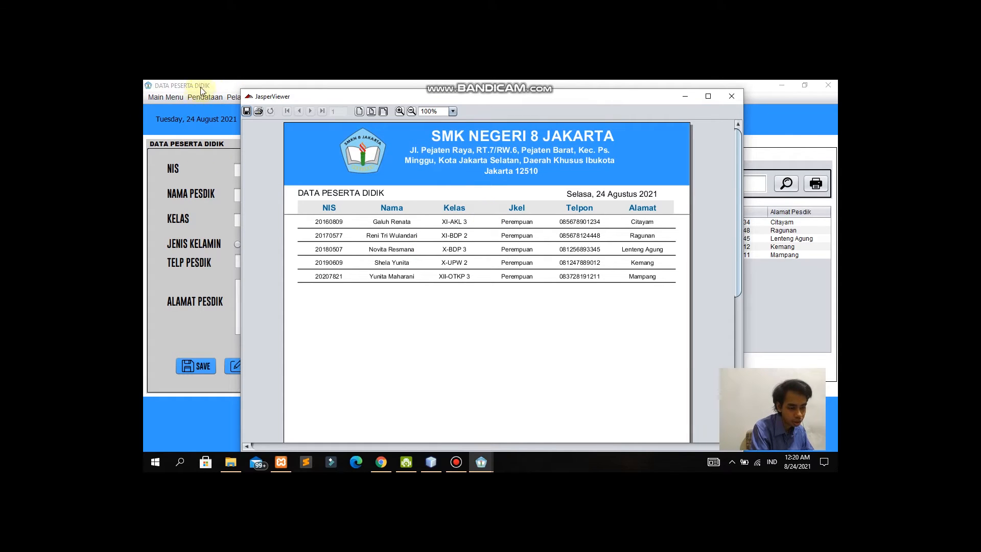
pyautogui.click(731, 96)
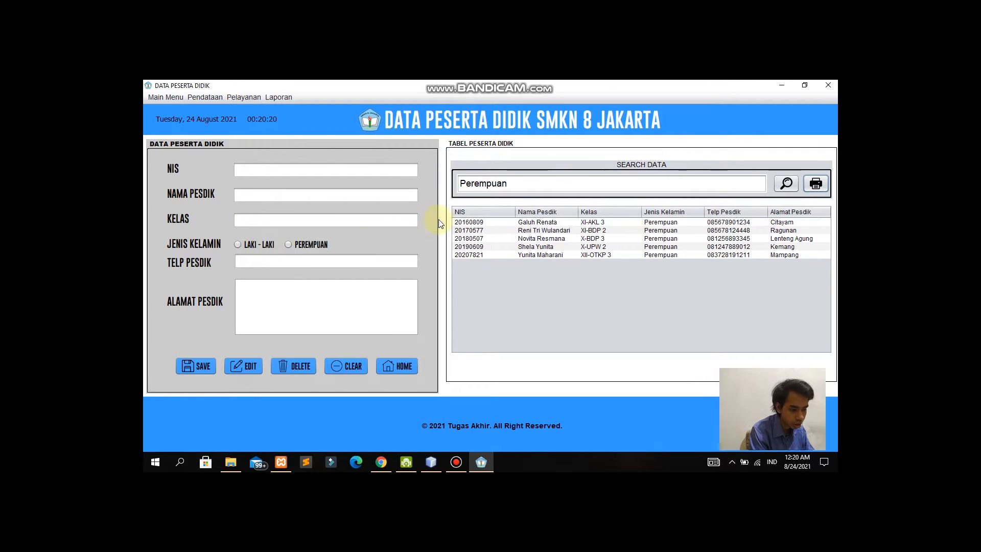
# Step: In Data Guru, enter the new teacher's NIP and name, and mark him Laki-Laki
pyautogui.click(213, 99)
pyautogui.click(223, 127)
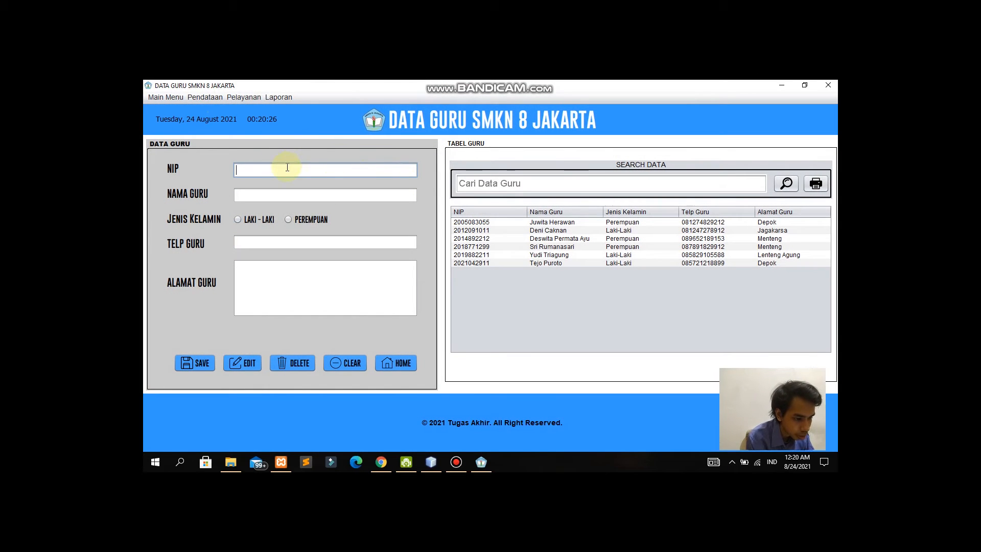
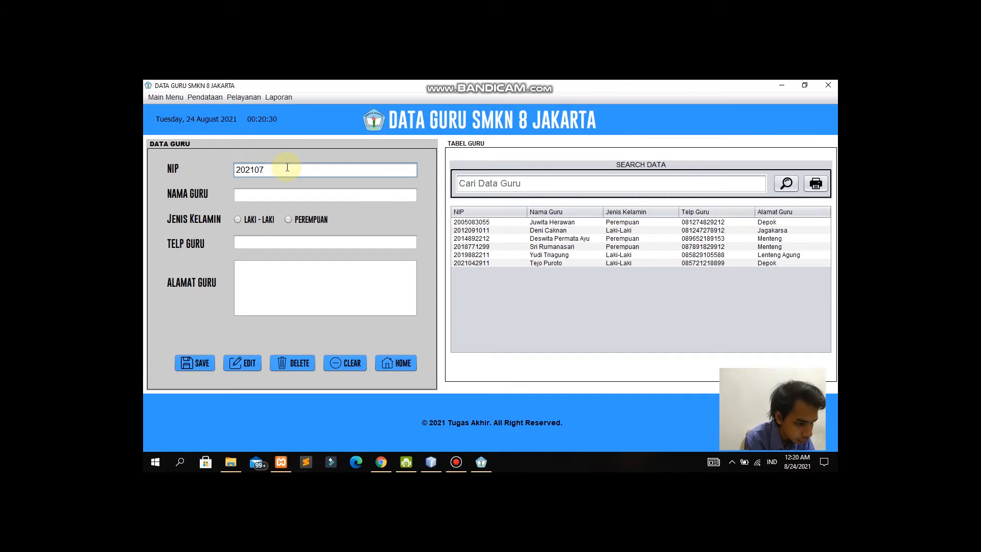
pyautogui.press('Tab')
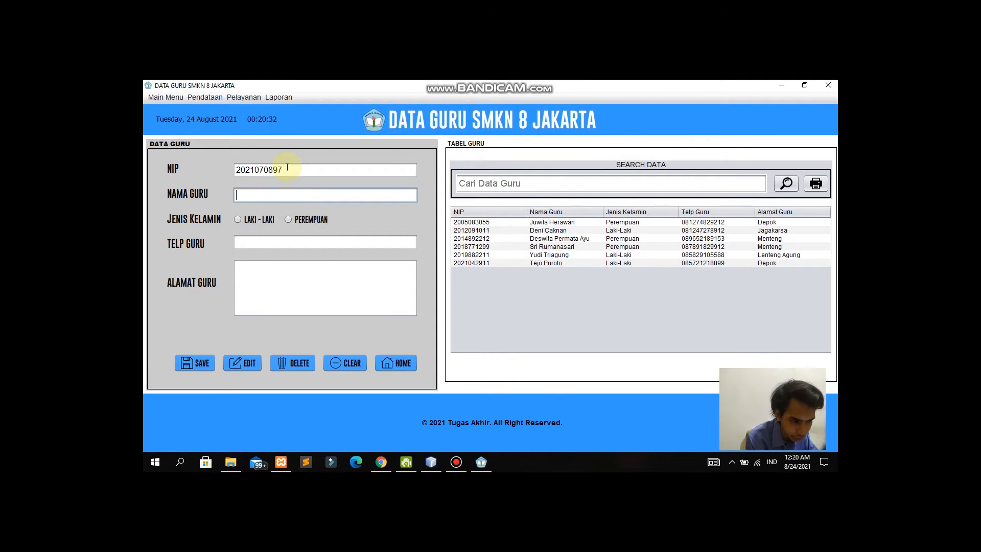
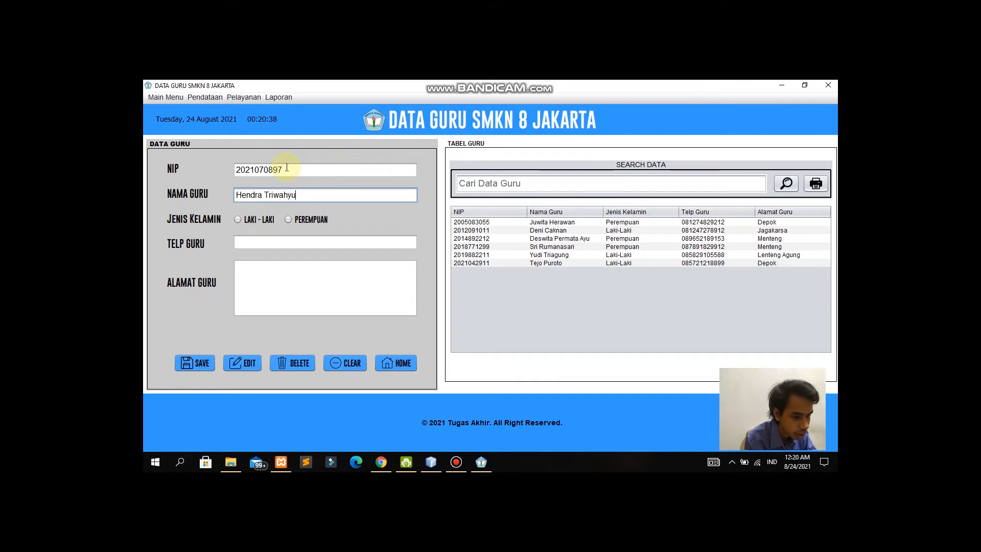
pyautogui.click(266, 219)
# Step: Enter the teacher's Kebagusan address, then save and confirm the record
pyautogui.click(275, 239)
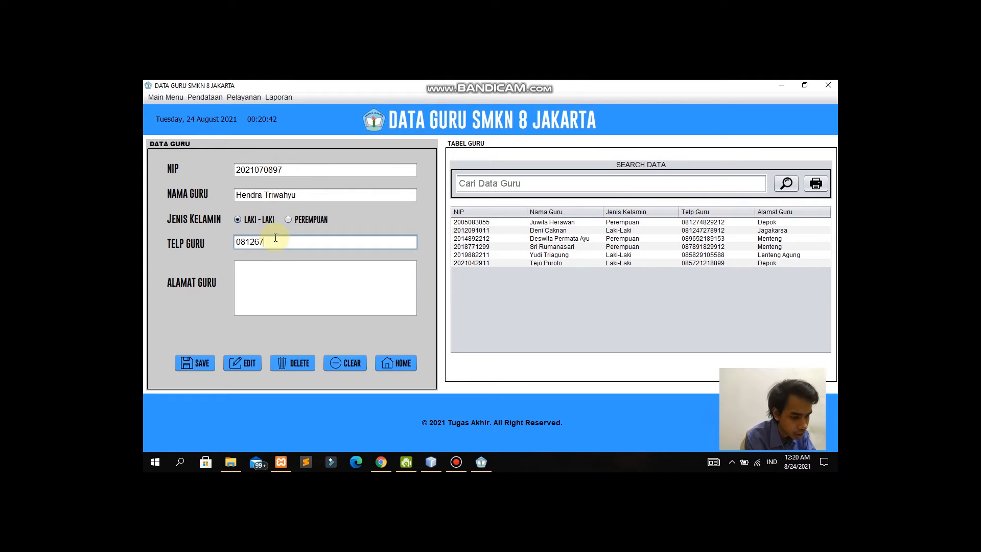
pyautogui.press('Tab')
pyautogui.write('Keb')
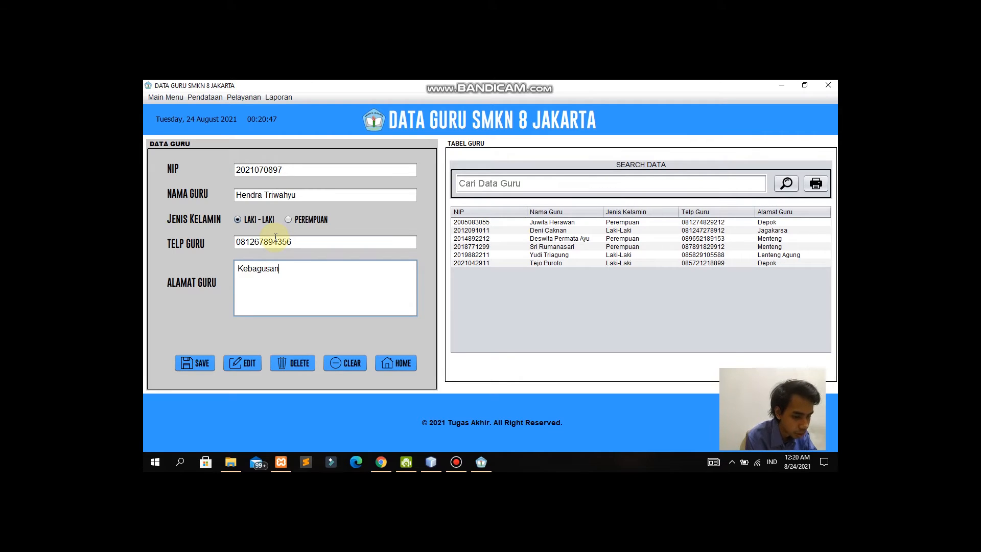
pyautogui.click(199, 366)
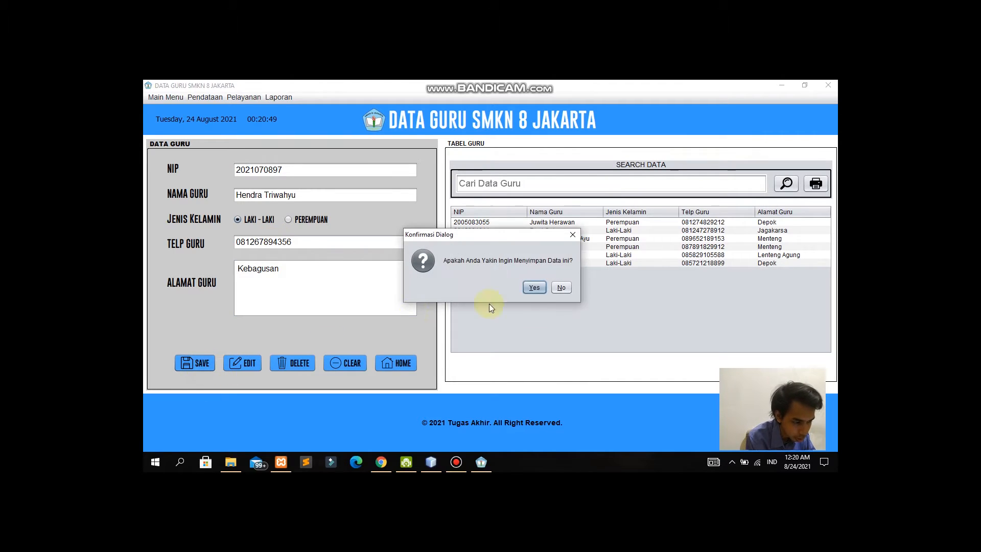
pyautogui.click(544, 292)
pyautogui.click(549, 289)
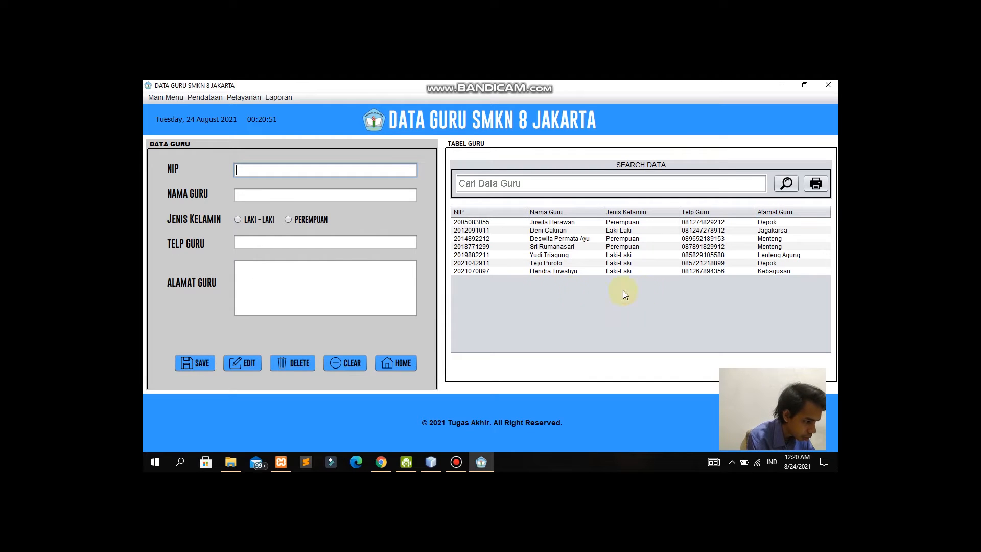
# Step: Change the new teacher's address from Kebagusan to Depok and save the edit
pyautogui.click(550, 271)
pyautogui.doubleClick(298, 279)
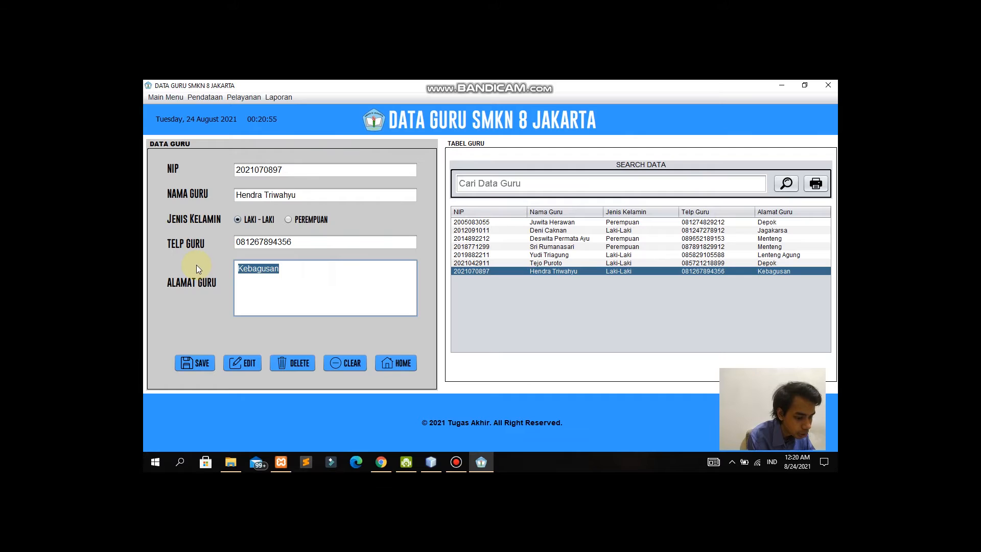
pyautogui.write('Depok')
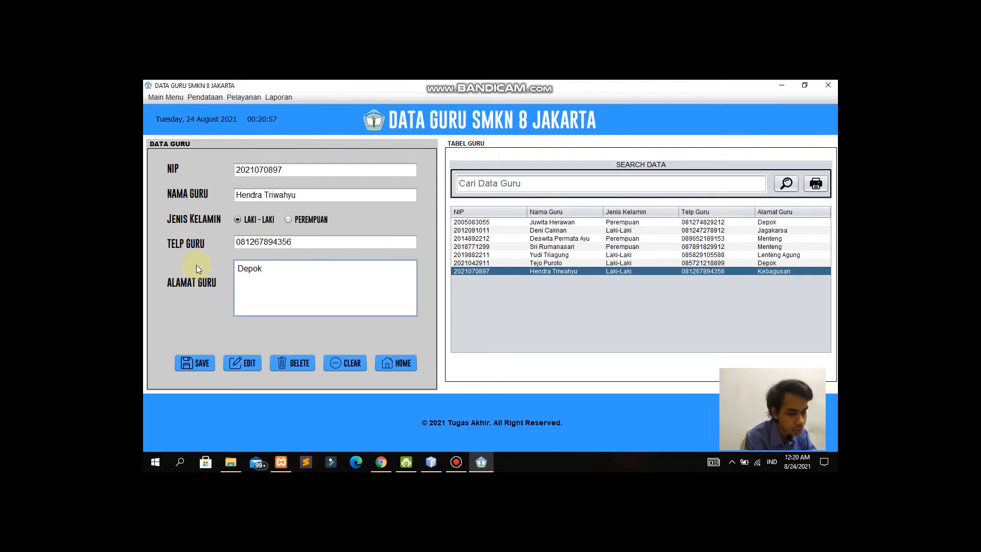
pyautogui.click(253, 363)
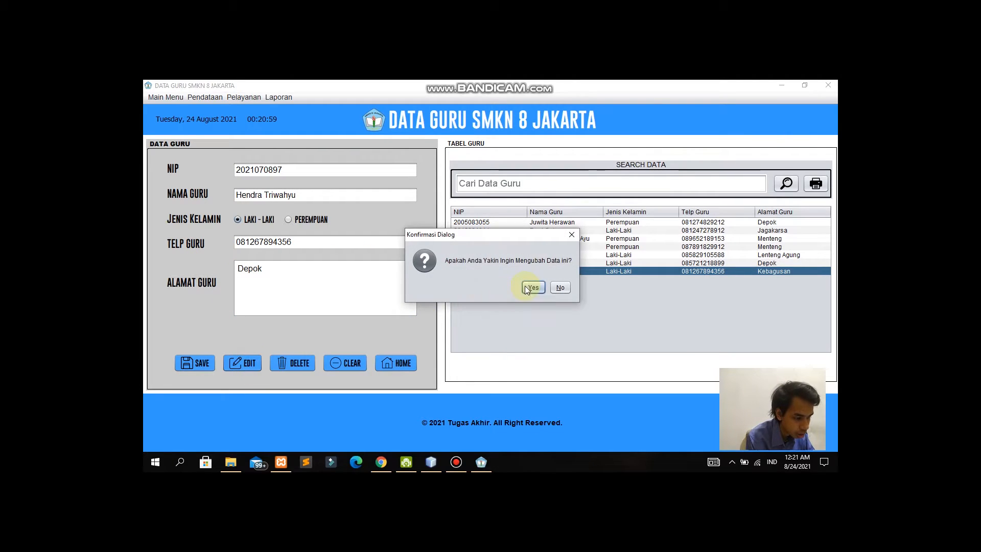
pyautogui.click(526, 286)
pyautogui.click(536, 286)
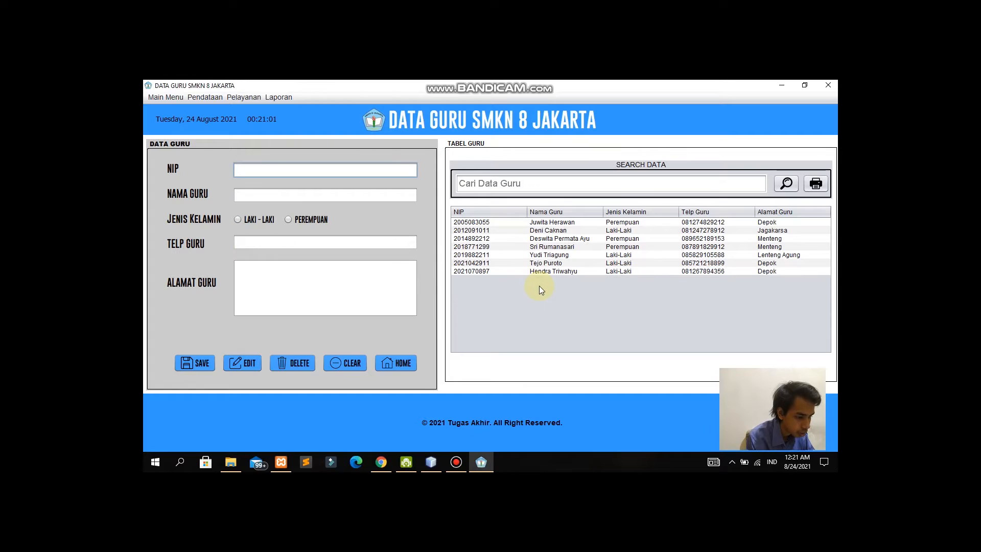
# Step: Change the new teacher's gender to Perempuan and save the edit
pyautogui.click(545, 272)
pyautogui.click(298, 218)
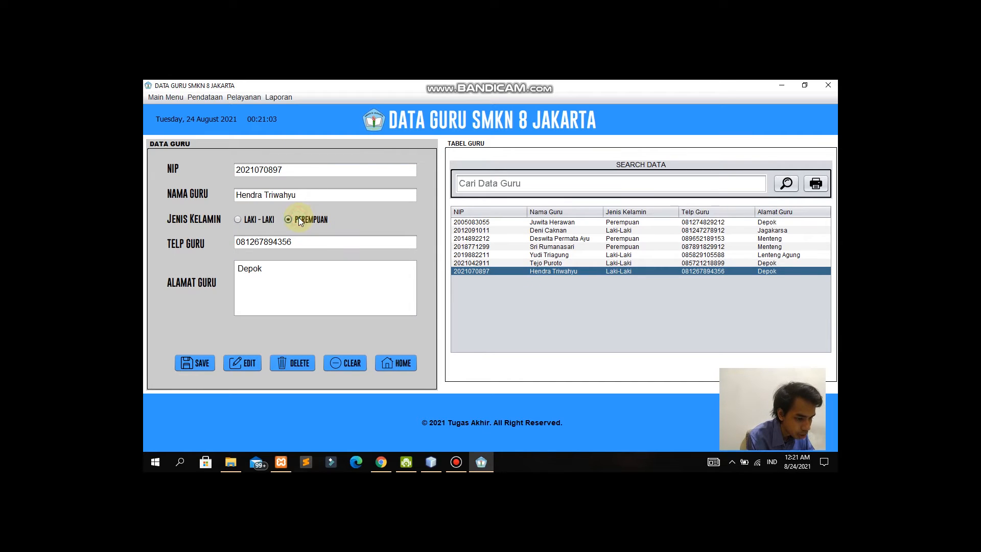
pyautogui.click(251, 362)
pyautogui.click(527, 285)
pyautogui.click(539, 288)
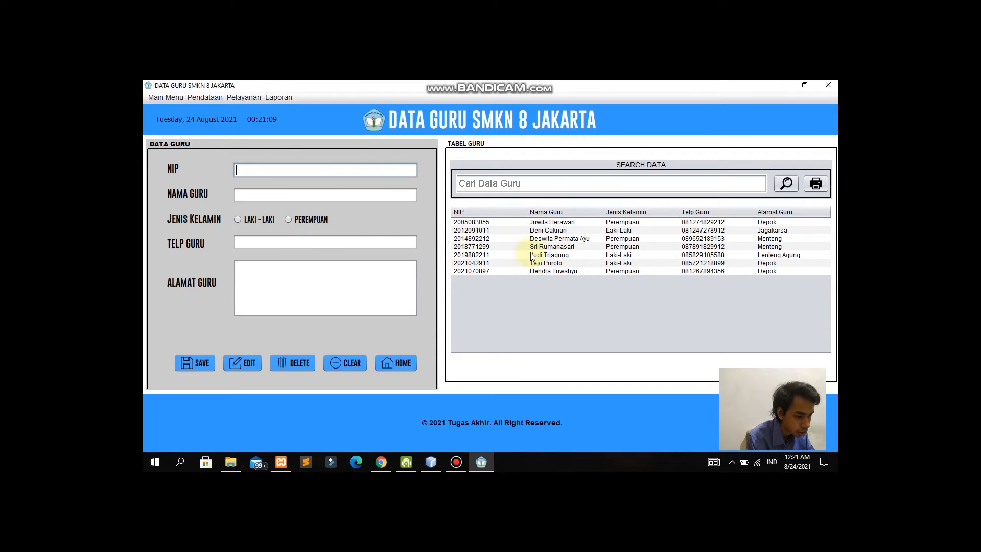
pyautogui.click(552, 266)
# Step: Delete the newly added teacher's record, cancelling the first attempt and confirming the second
pyautogui.click(551, 271)
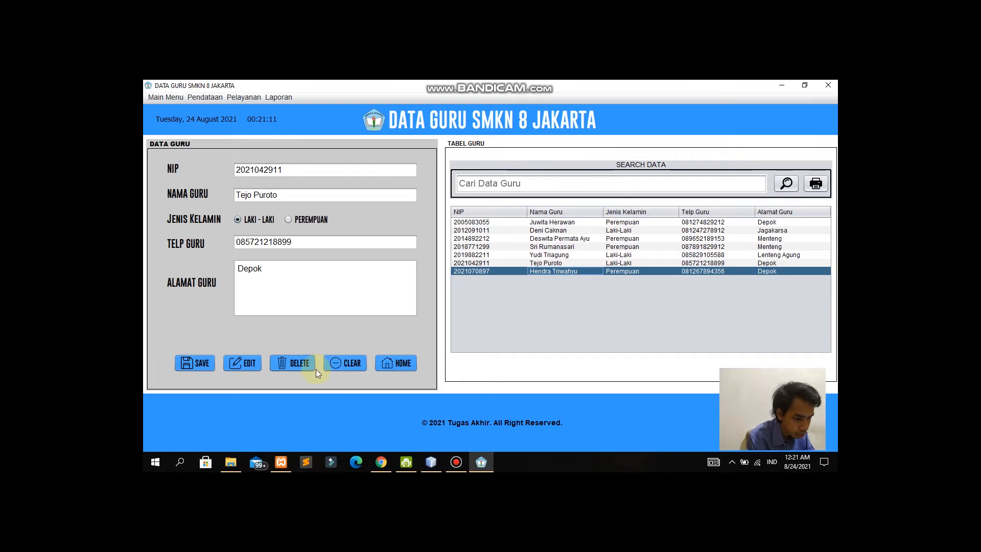
pyautogui.click(295, 363)
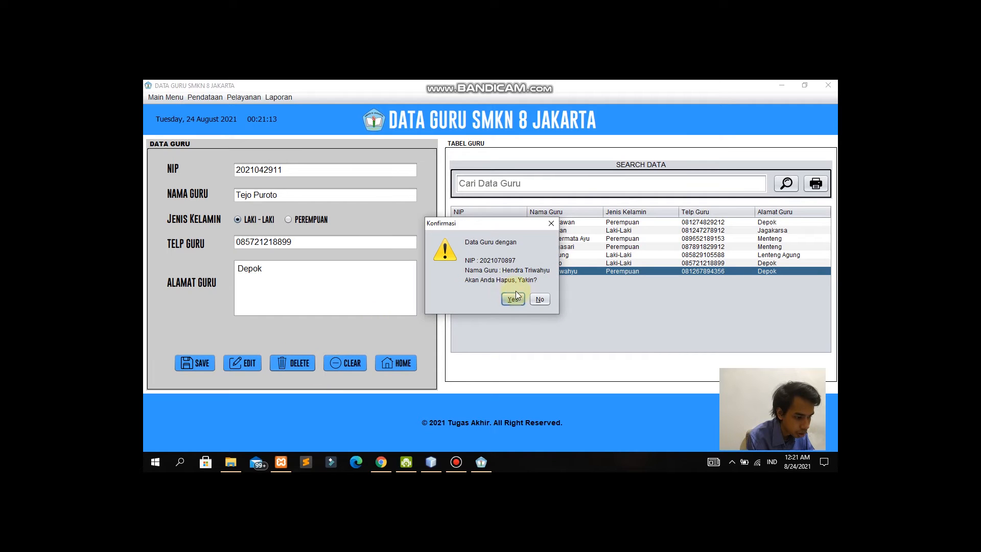
pyautogui.click(550, 224)
pyautogui.click(566, 271)
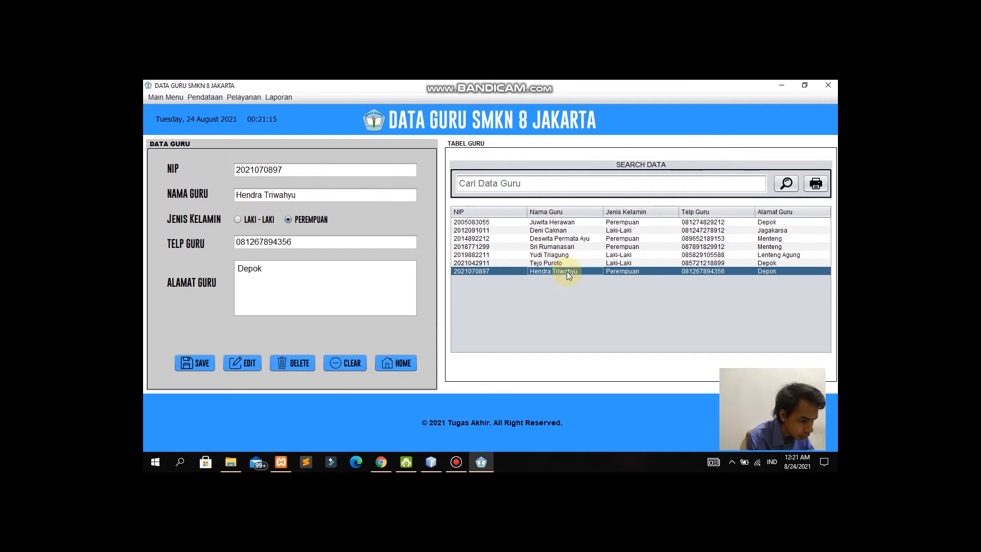
pyautogui.click(285, 373)
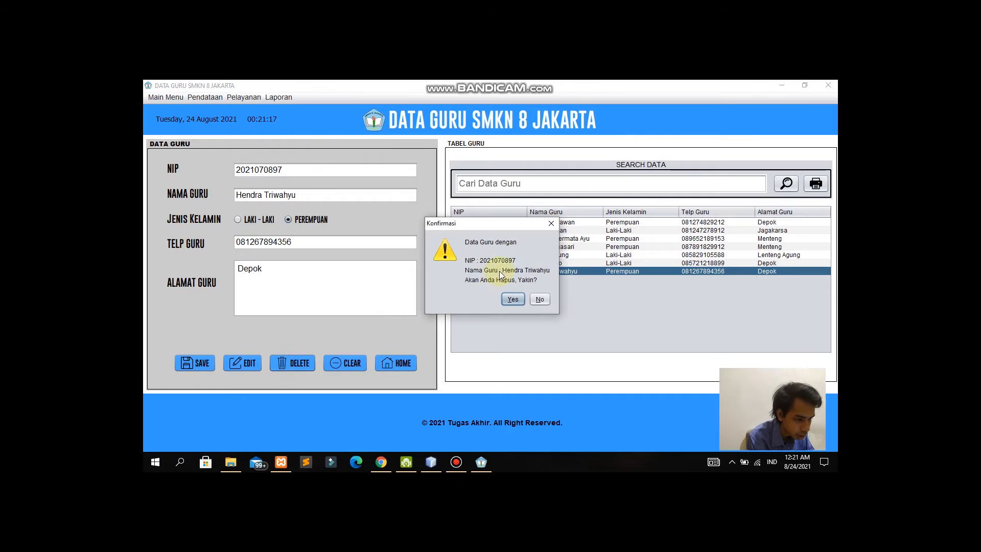
pyautogui.click(511, 299)
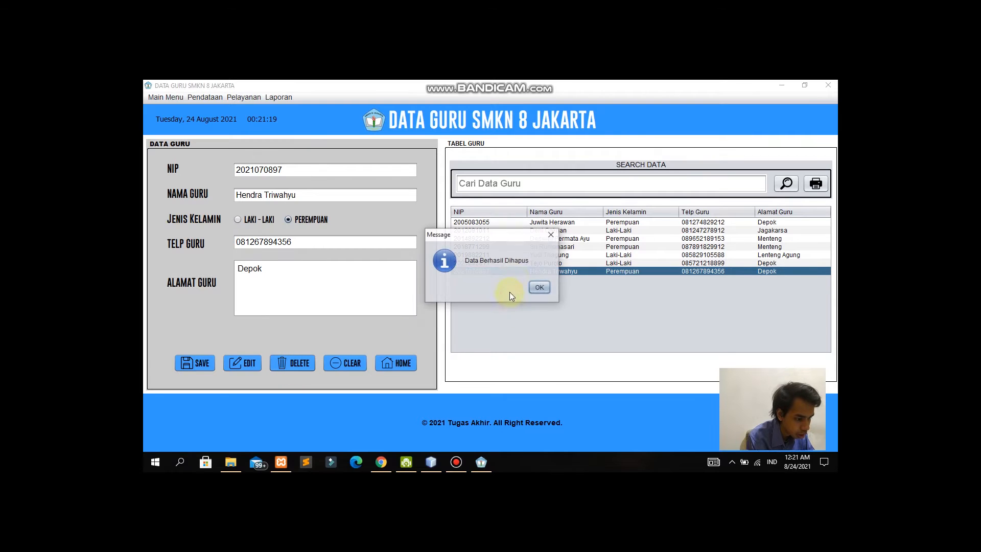
pyautogui.click(536, 285)
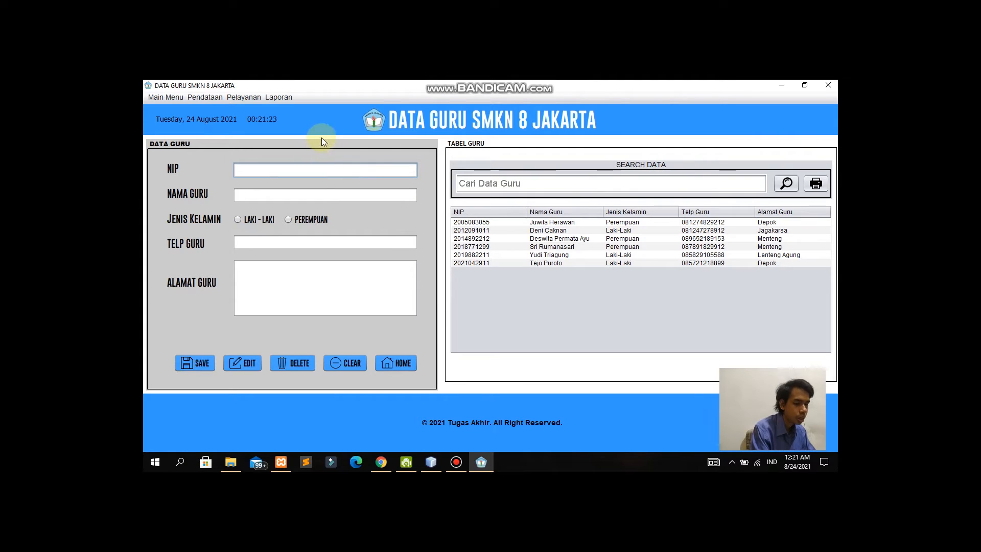
# Step: Open the Kunjungan visit form from the Pelayanan menu
pyautogui.moveTo(464, 82)
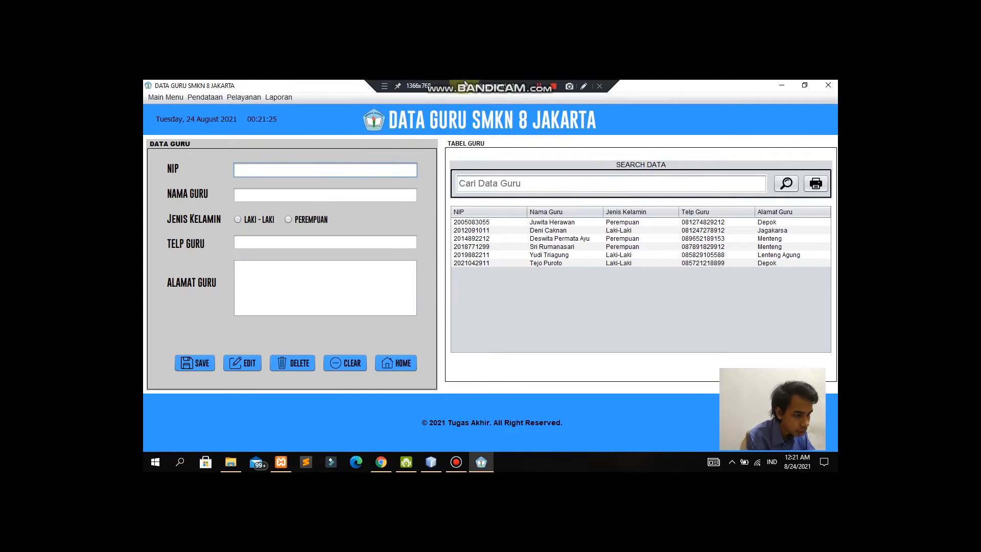
pyautogui.click(255, 100)
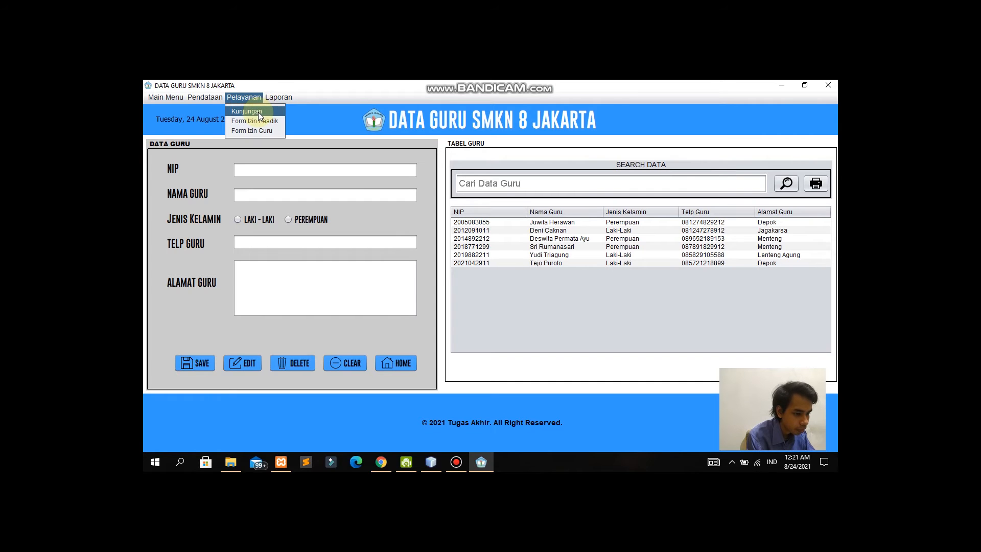
pyautogui.click(258, 112)
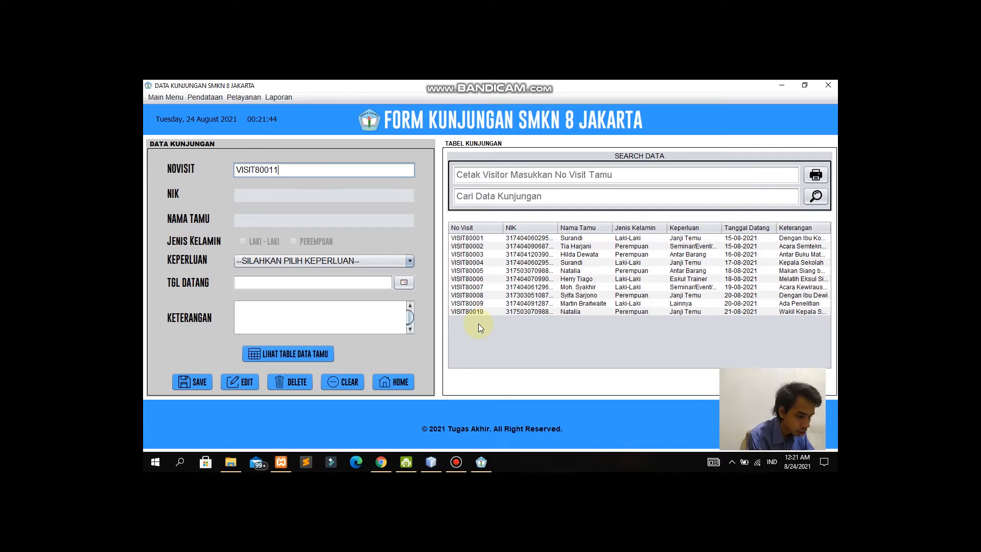
# Step: Save visit VISIT80011 for the second listed guest: Antar Barang, Aug 24, 2021, note 'Buku Cetak'
pyautogui.click(314, 354)
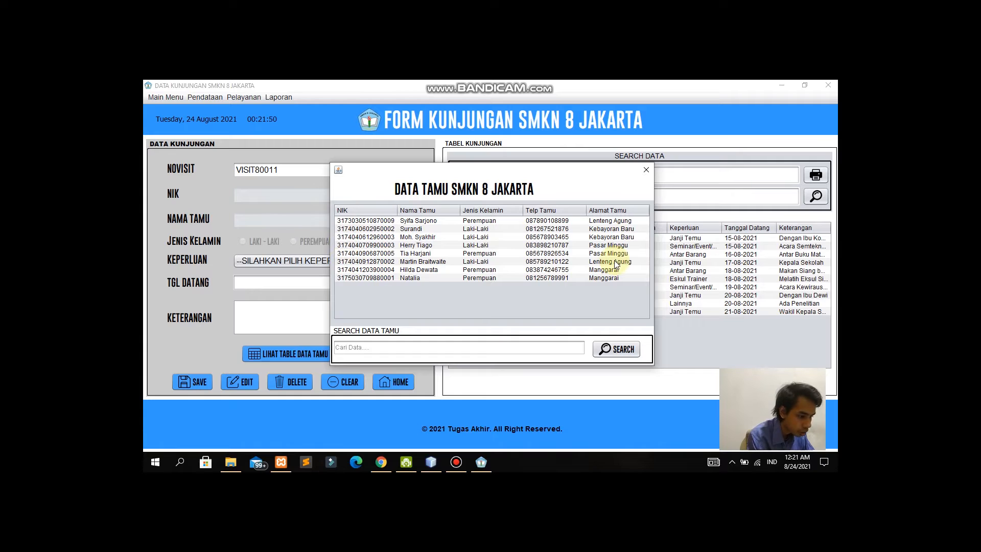
pyautogui.click(424, 230)
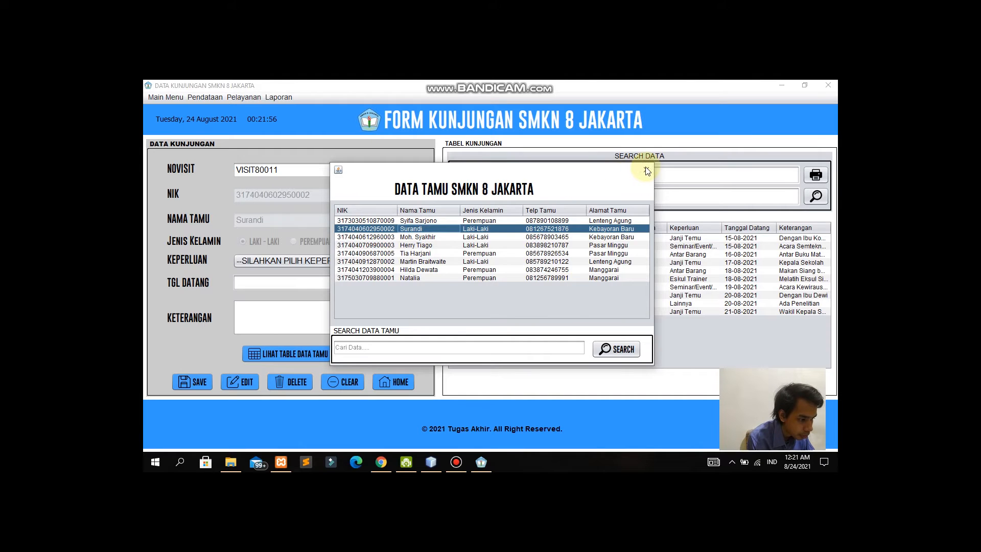
pyautogui.click(647, 170)
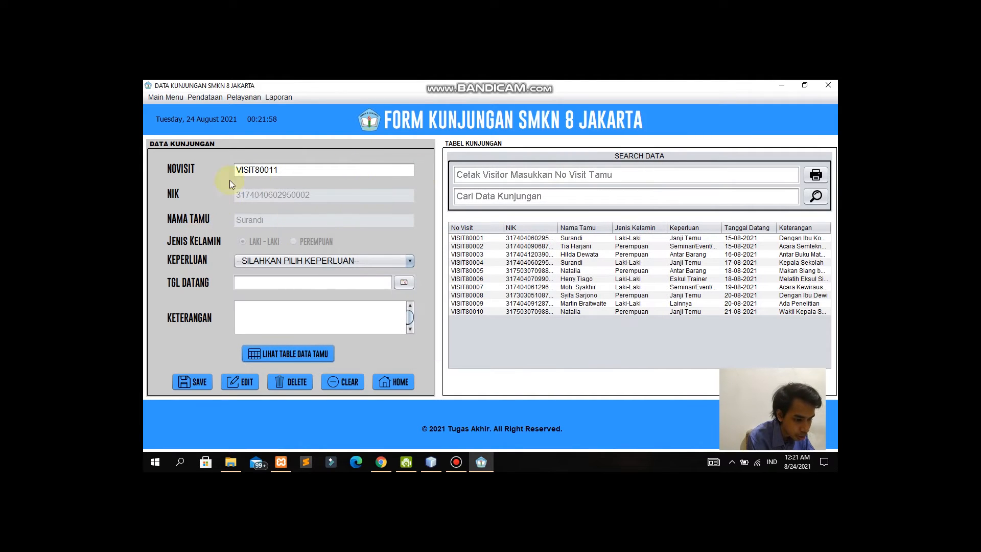
pyautogui.click(399, 261)
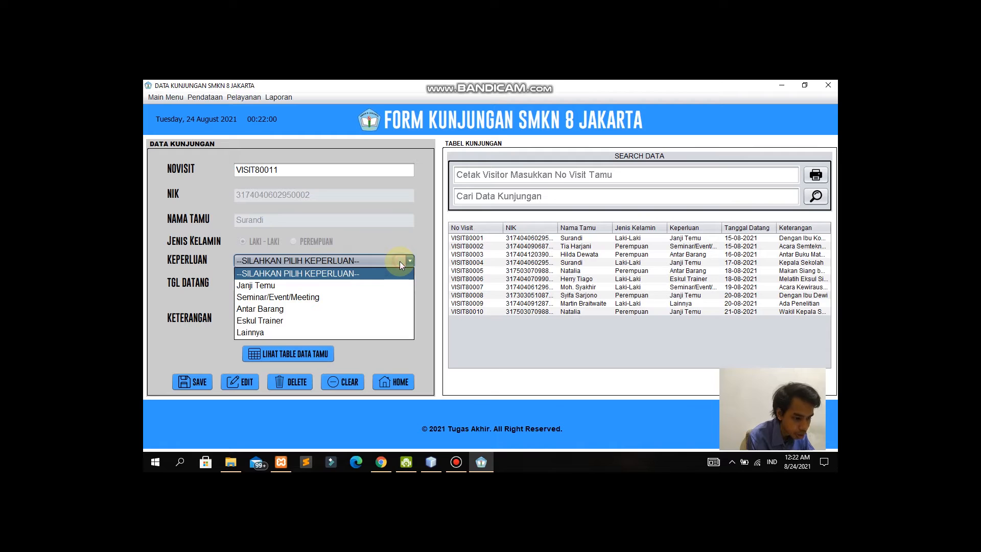
pyautogui.click(281, 308)
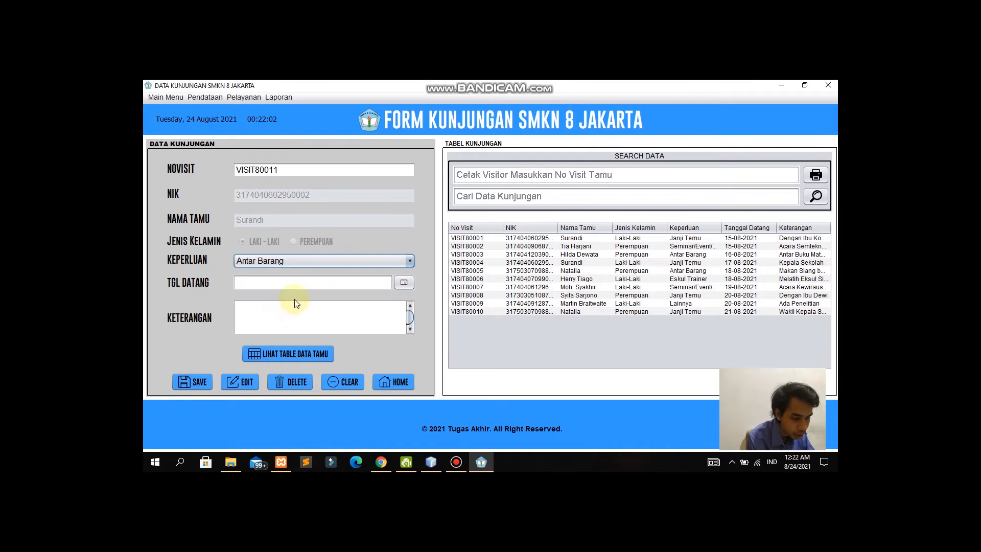
pyautogui.click(407, 285)
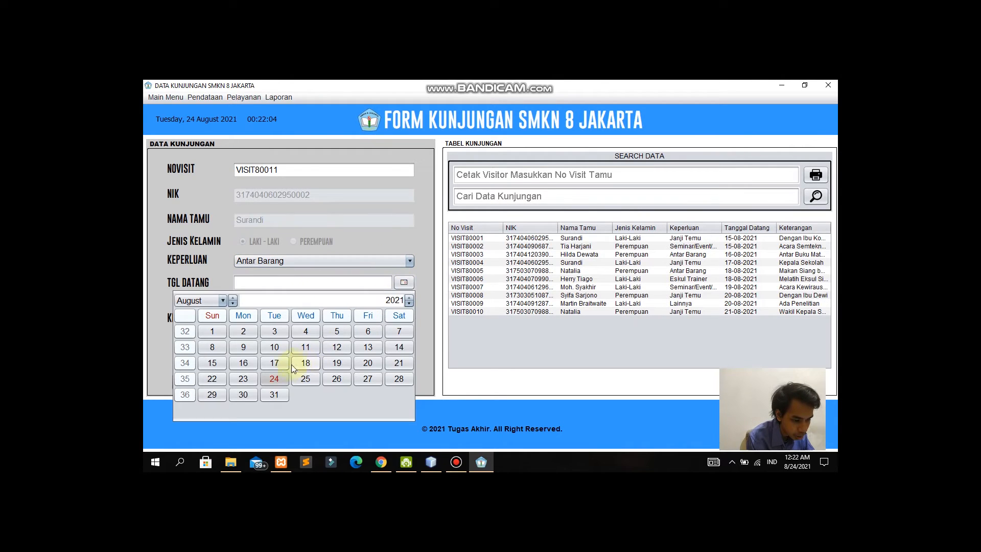
pyautogui.click(283, 378)
pyautogui.click(313, 317)
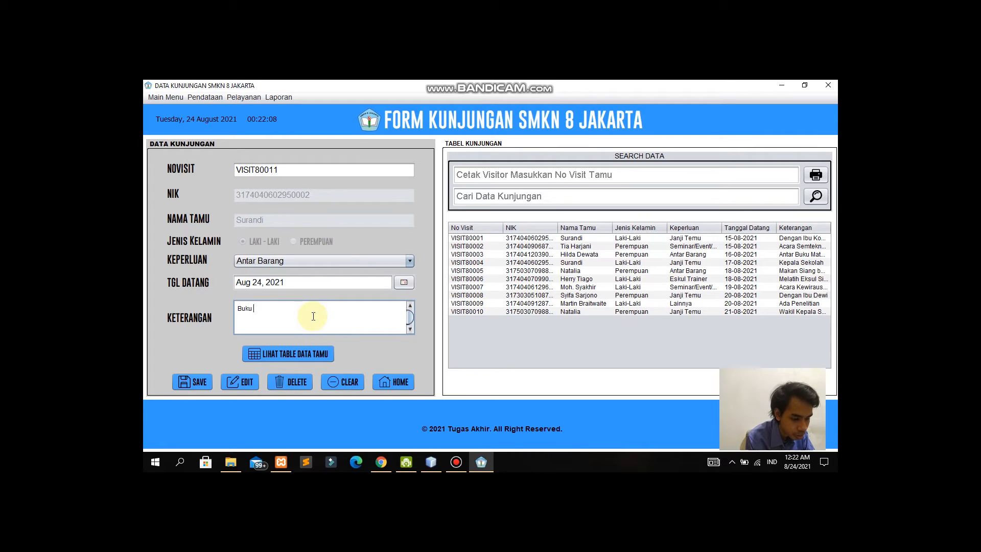
pyautogui.click(194, 383)
pyautogui.click(534, 288)
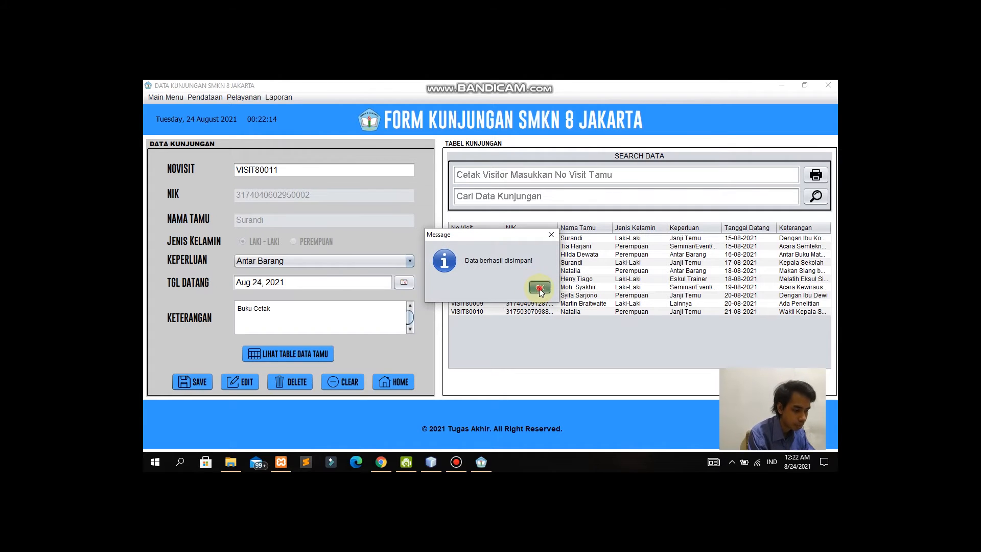
pyautogui.click(538, 288)
# Step: Edit visit VISIT80011 to date Aug 23, purpose Janji Temu, note 'Wakil Humas'
pyautogui.click(602, 319)
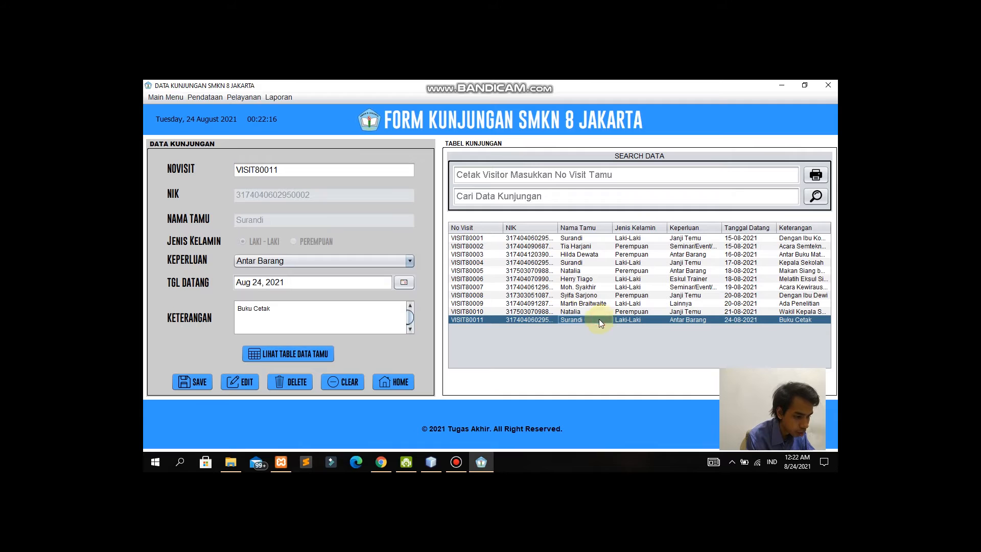
pyautogui.click(404, 283)
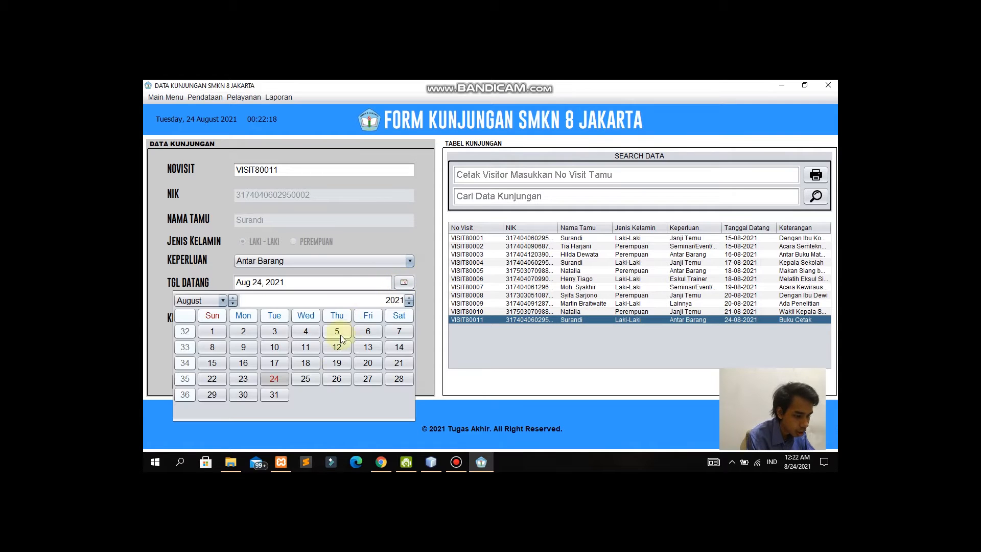
pyautogui.click(244, 379)
pyautogui.moveTo(317, 318); pyautogui.dragTo(226, 306)
pyautogui.click(400, 260)
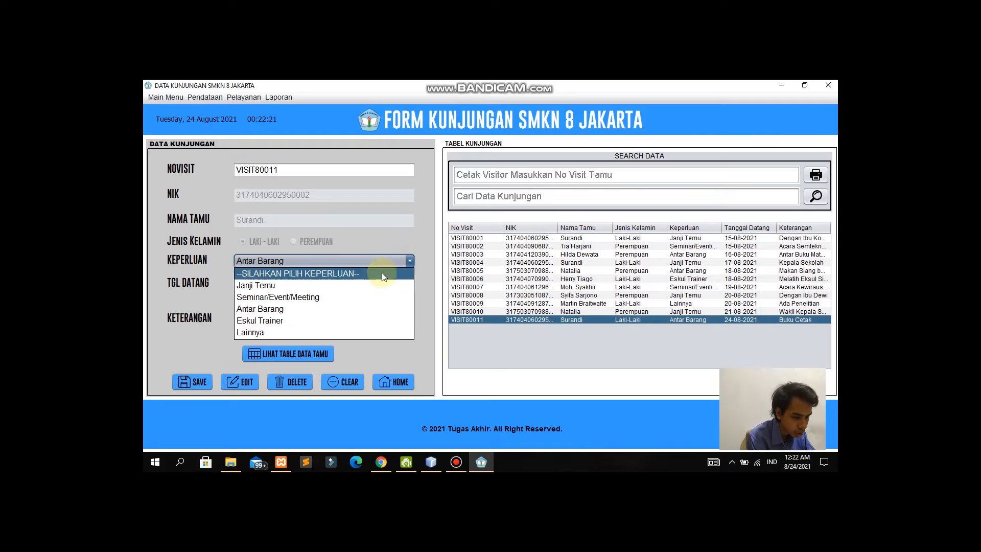
pyautogui.click(350, 285)
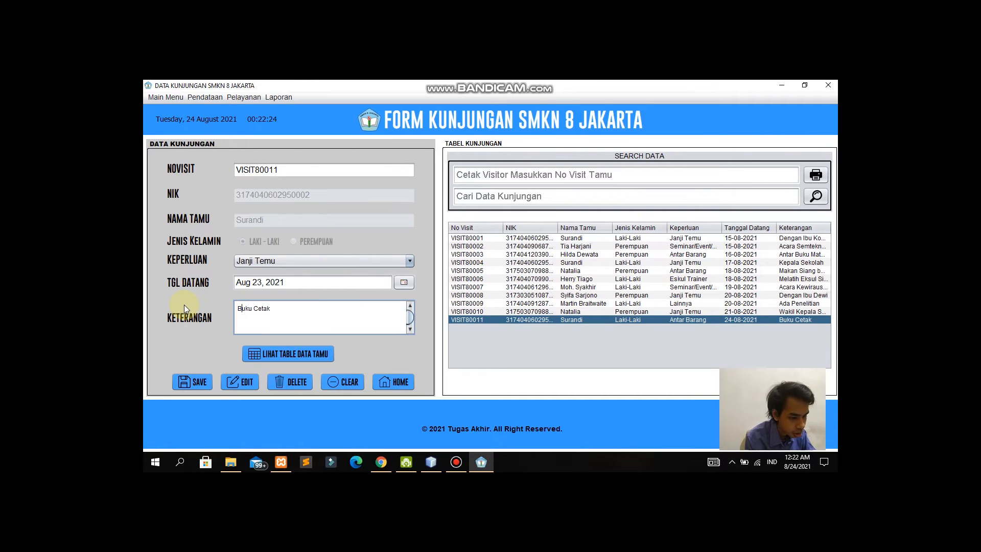
pyautogui.press('BackSpace')
pyautogui.press('BackSpace')
pyautogui.press('BackSpace')
pyautogui.press('BackSpace')
pyautogui.press('BackSpace')
pyautogui.press('BackSpace')
pyautogui.press('BackSpace')
pyautogui.press('BackSpace')
pyautogui.press('BackSpace')
pyautogui.press('BackSpace')
pyautogui.write('Wakil Humas')
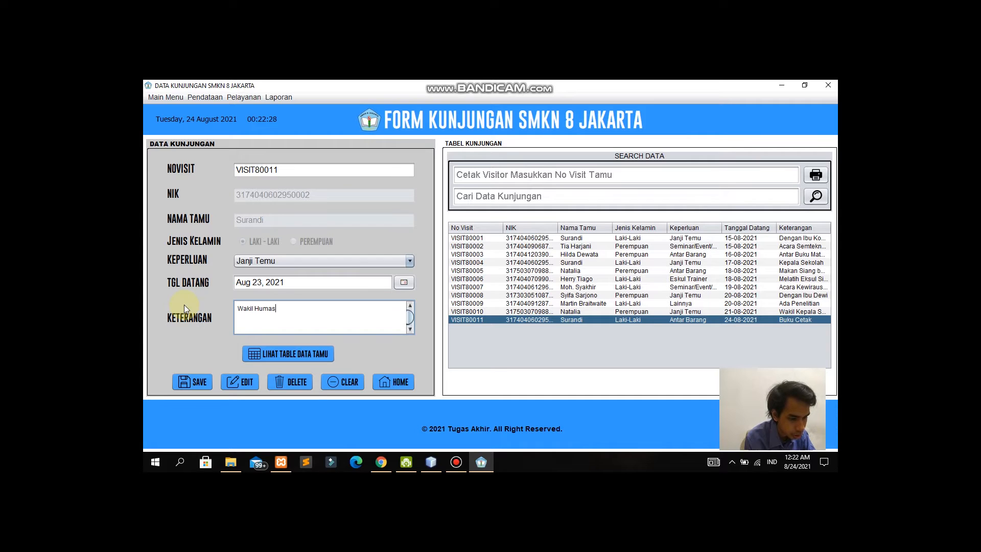
pyautogui.click(250, 382)
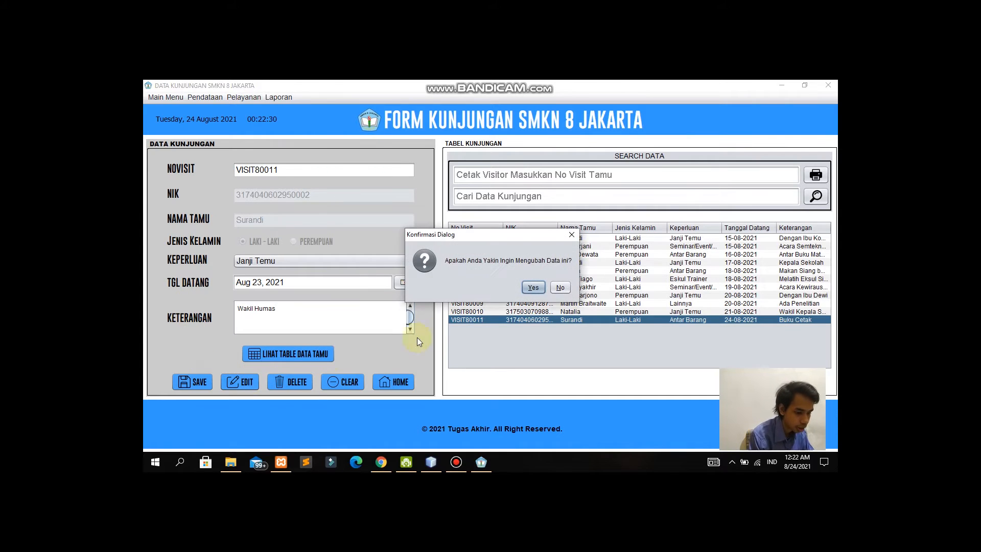
pyautogui.click(540, 285)
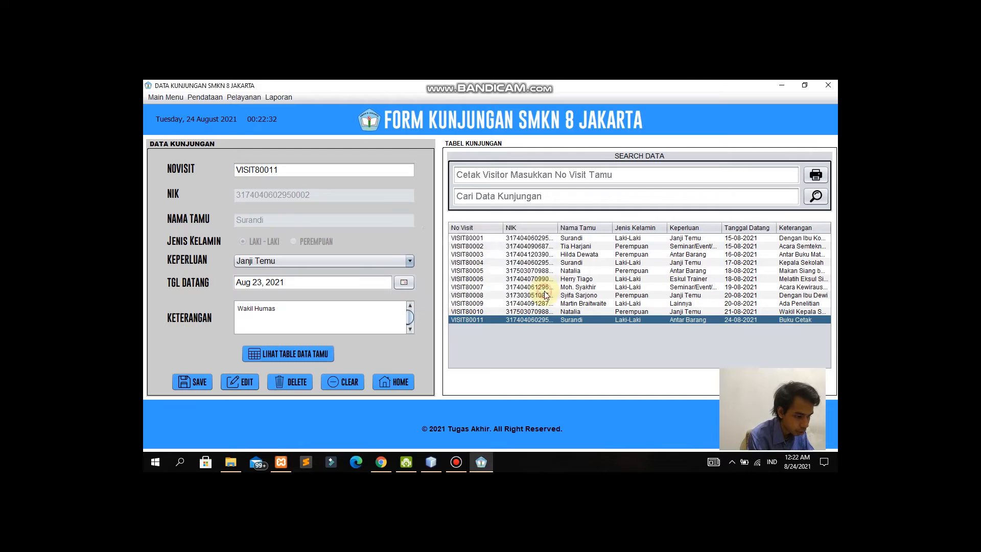
pyautogui.click(544, 290)
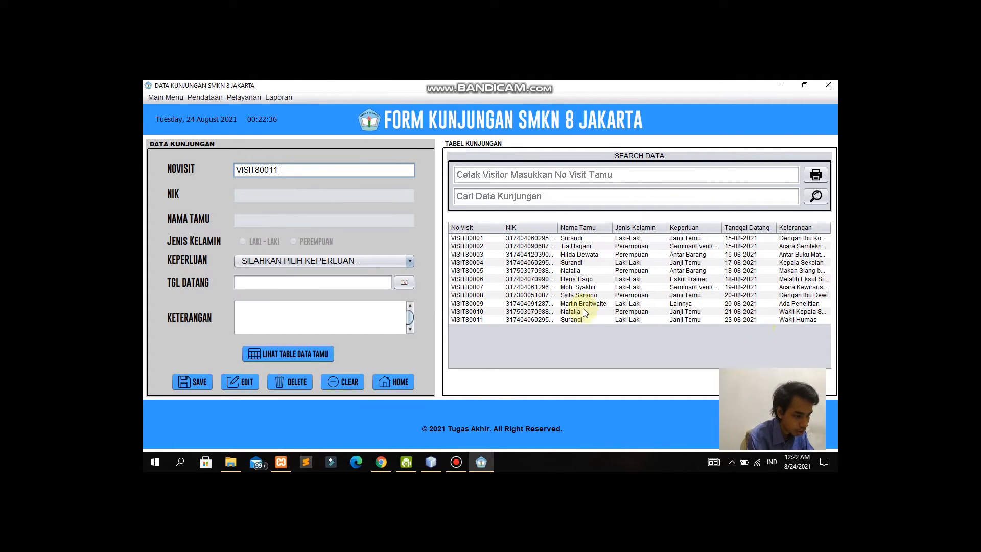
# Step: Delete visit VISIT80011 from the visit table
pyautogui.click(596, 318)
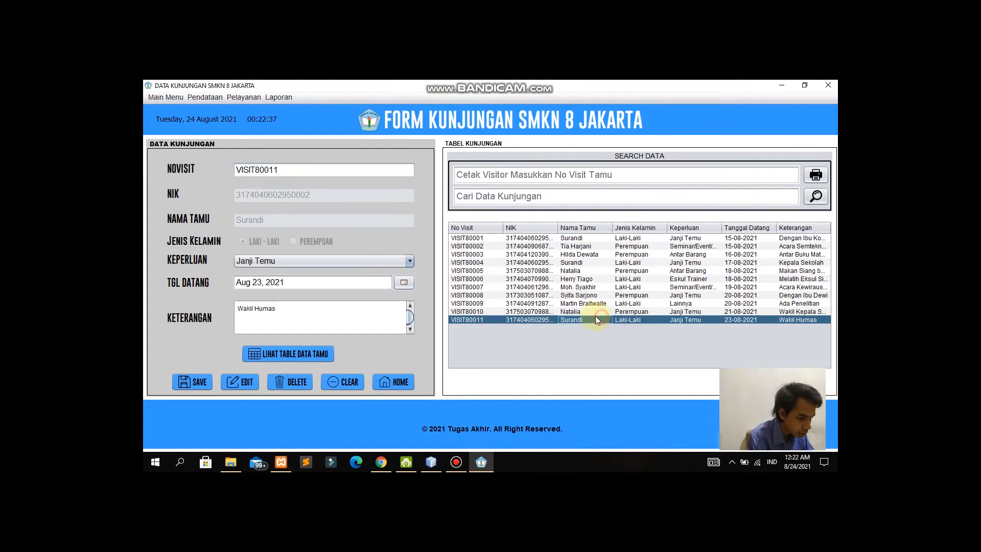
pyautogui.click(305, 379)
pyautogui.click(520, 300)
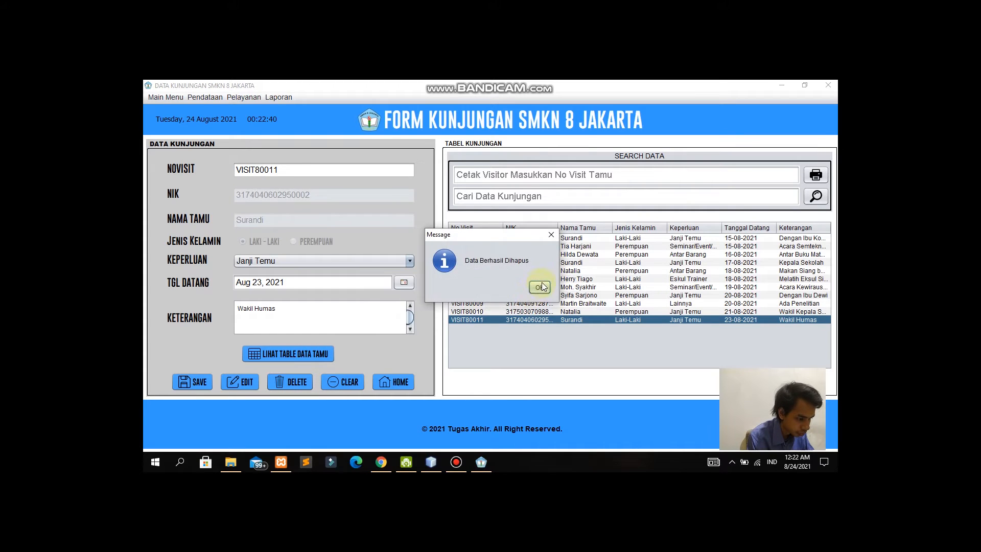
pyautogui.click(541, 283)
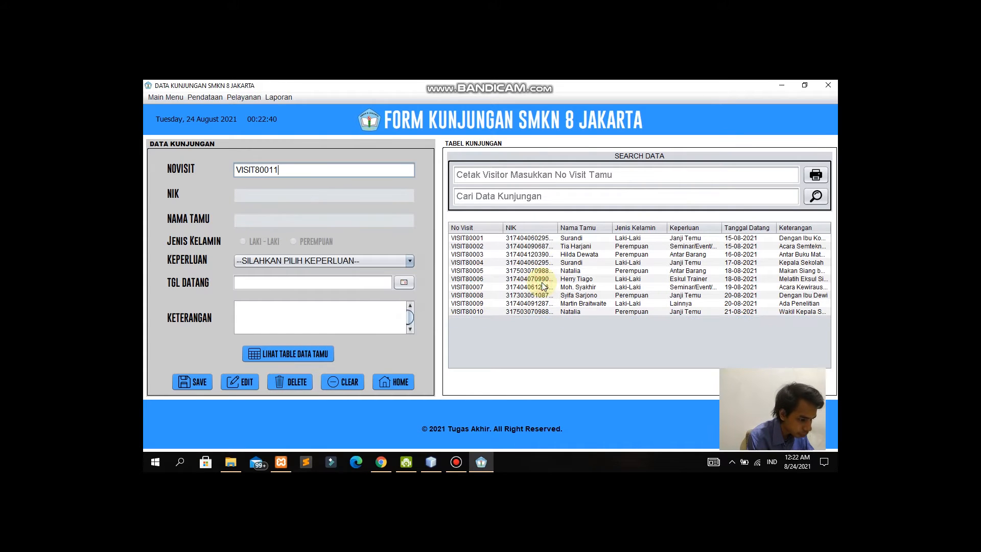
pyautogui.click(679, 196)
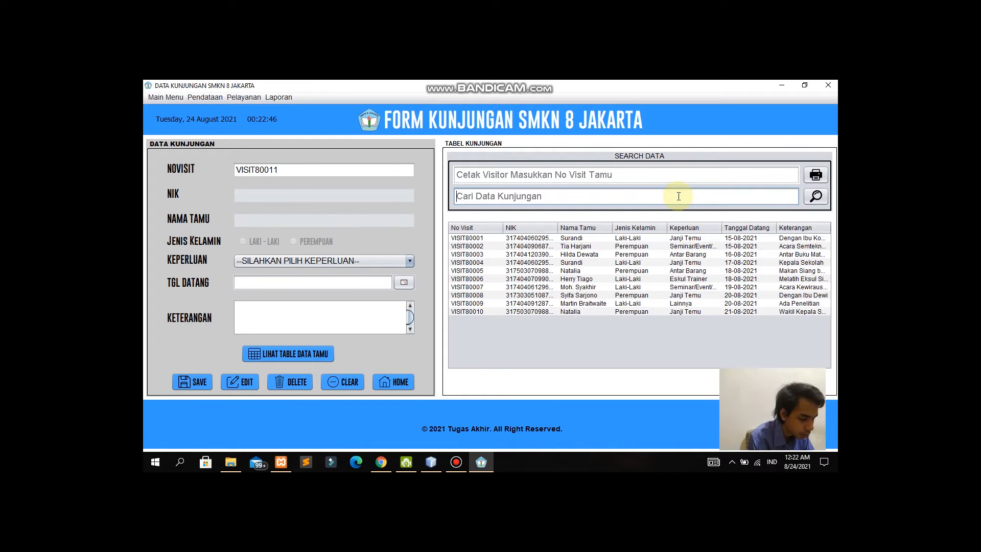
pyautogui.write('janji')
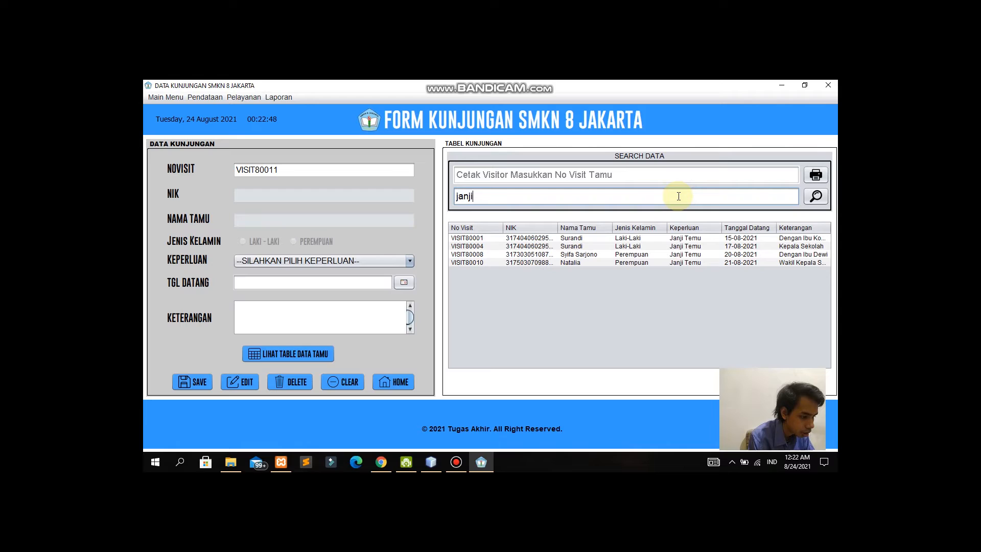
pyautogui.click(702, 200)
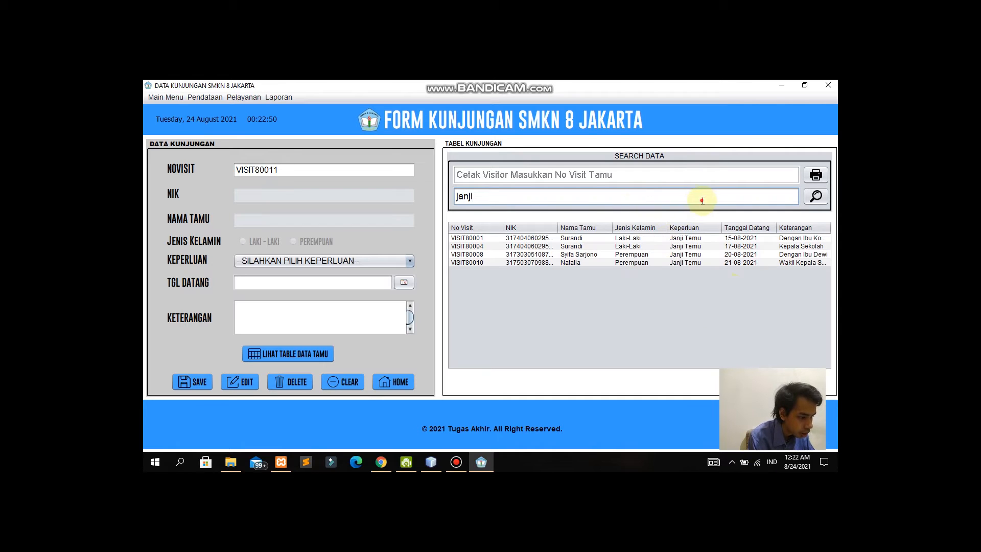
pyautogui.moveTo(537, 197); pyautogui.dragTo(438, 199)
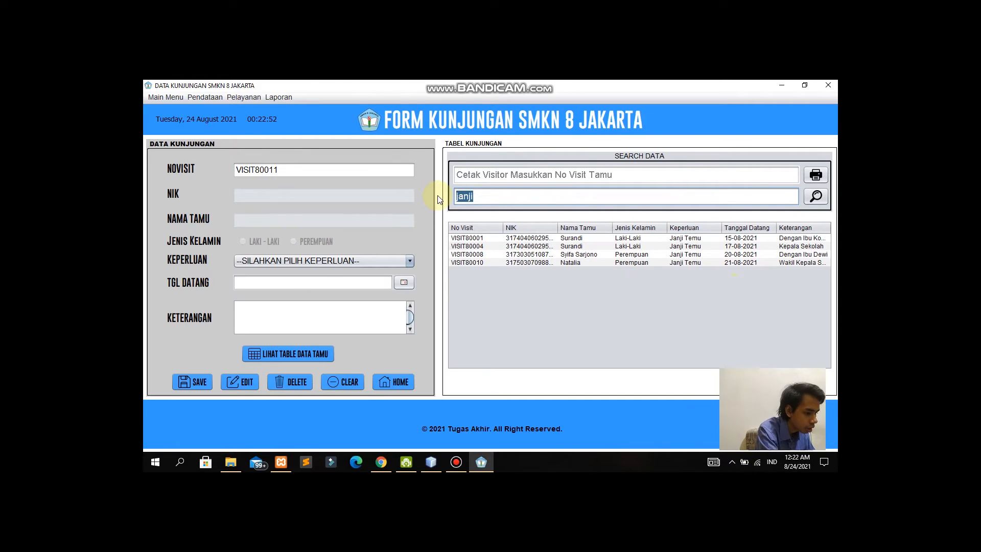
pyautogui.press('BackSpace')
pyautogui.click(588, 174)
pyautogui.click(595, 196)
pyautogui.press('Return')
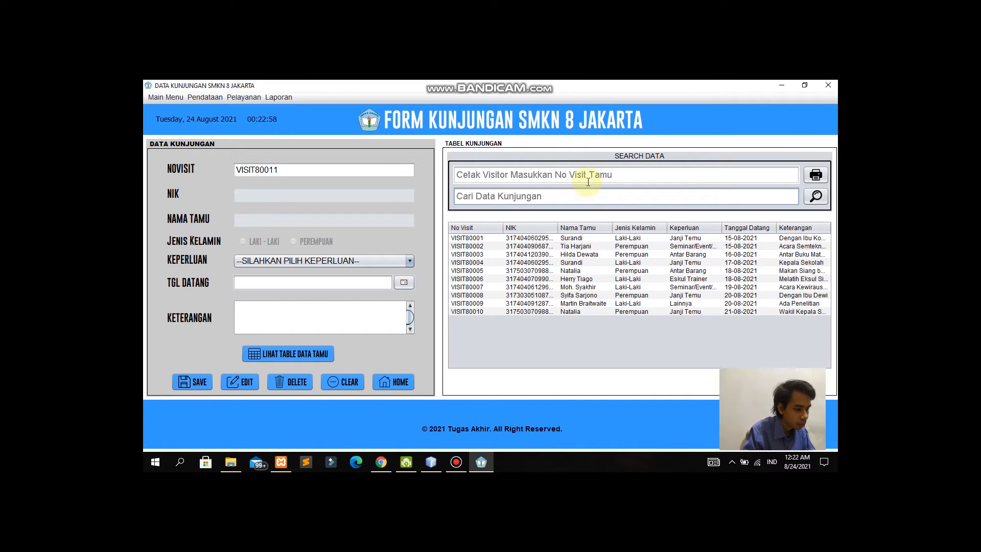
pyautogui.click(588, 179)
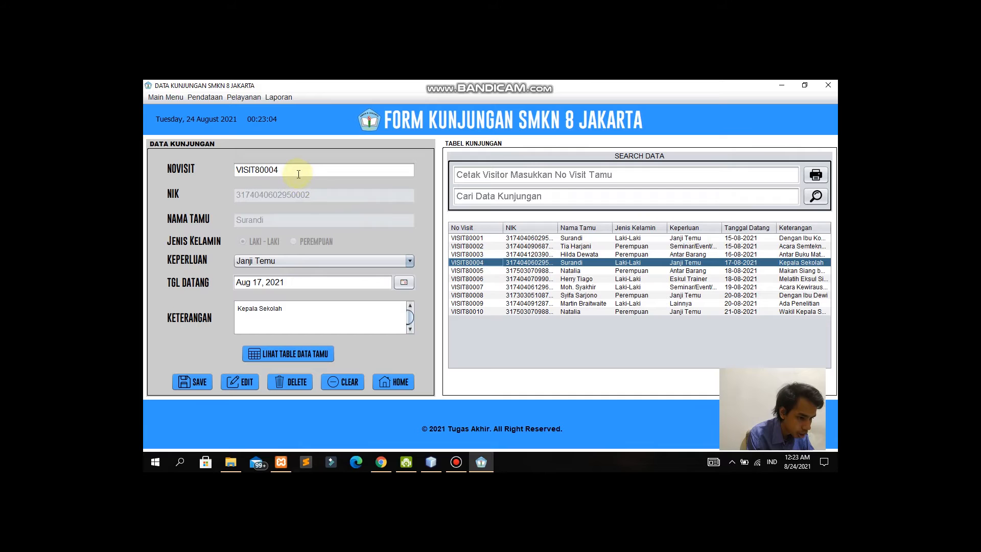
pyautogui.moveTo(301, 171); pyautogui.dragTo(225, 168)
pyautogui.hotkey('ctrl', 'c')
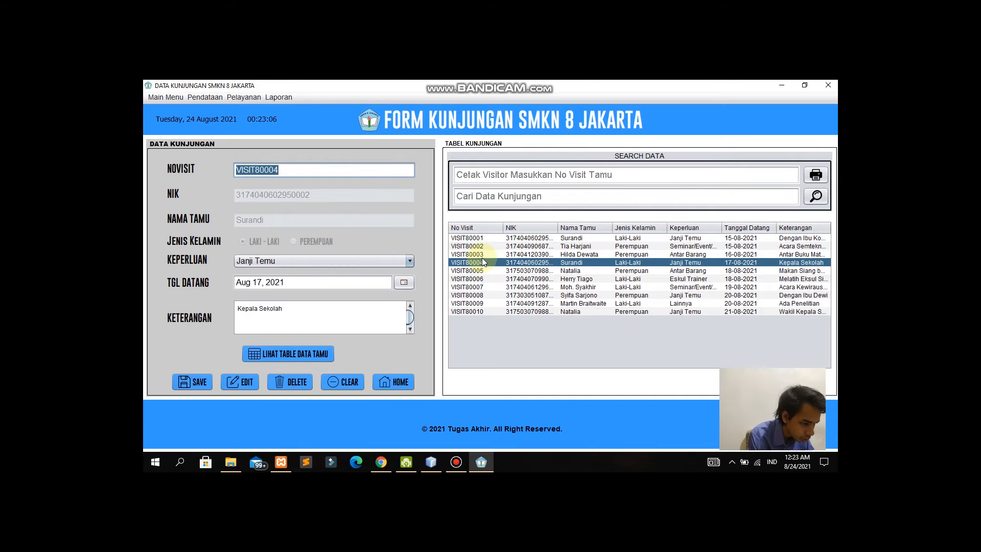
pyautogui.click(490, 175)
pyautogui.hotkey('ctrl', 'v')
pyautogui.click(811, 176)
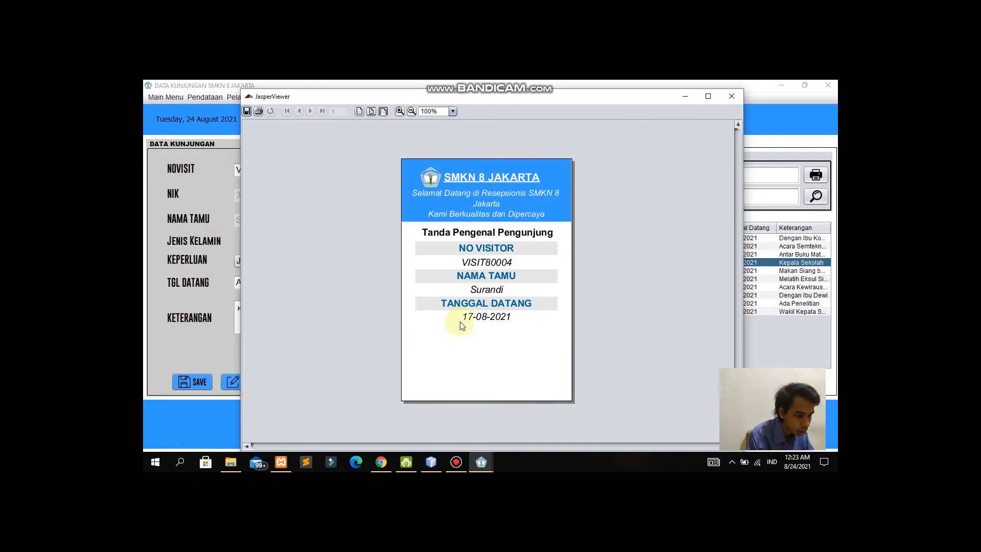
pyautogui.click(732, 97)
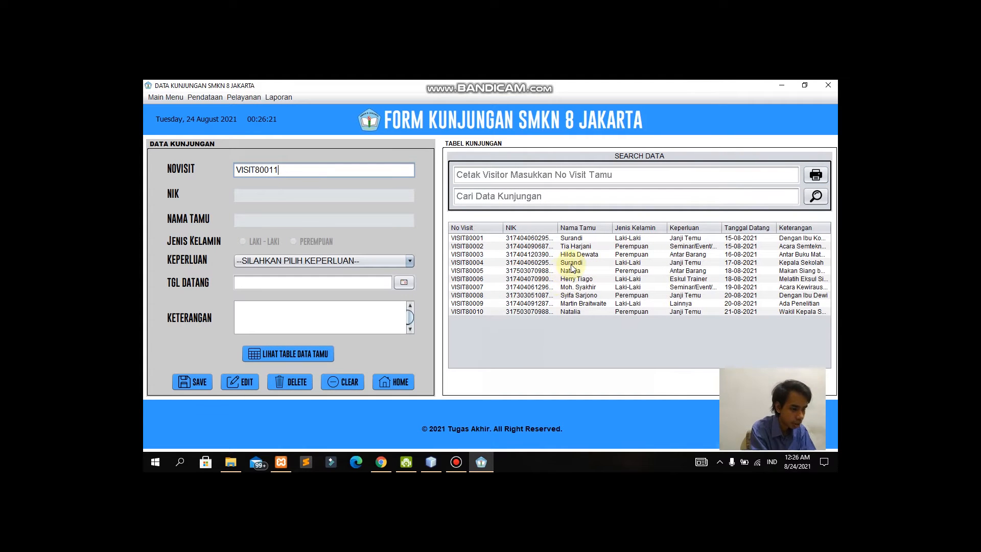
# Step: Open Form Izin Pesdik from Pelayanan and adjust the No Izin Pesdik column width
pyautogui.click(254, 97)
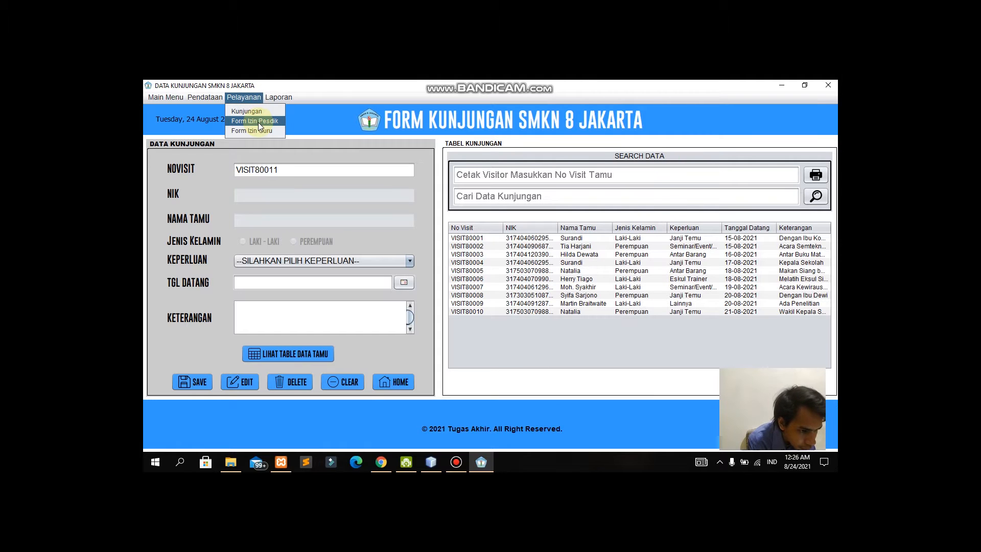
pyautogui.click(258, 122)
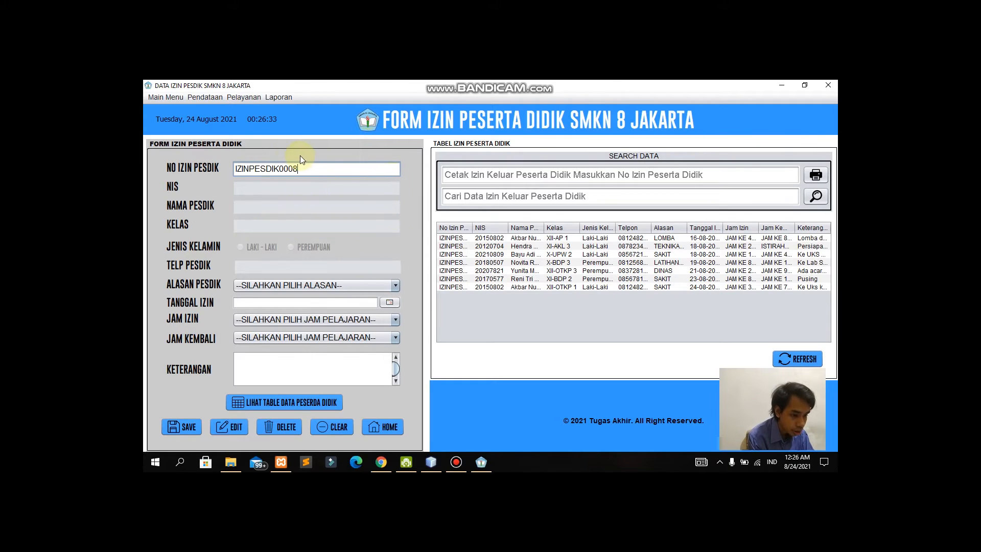
pyautogui.moveTo(472, 228); pyautogui.dragTo(499, 226)
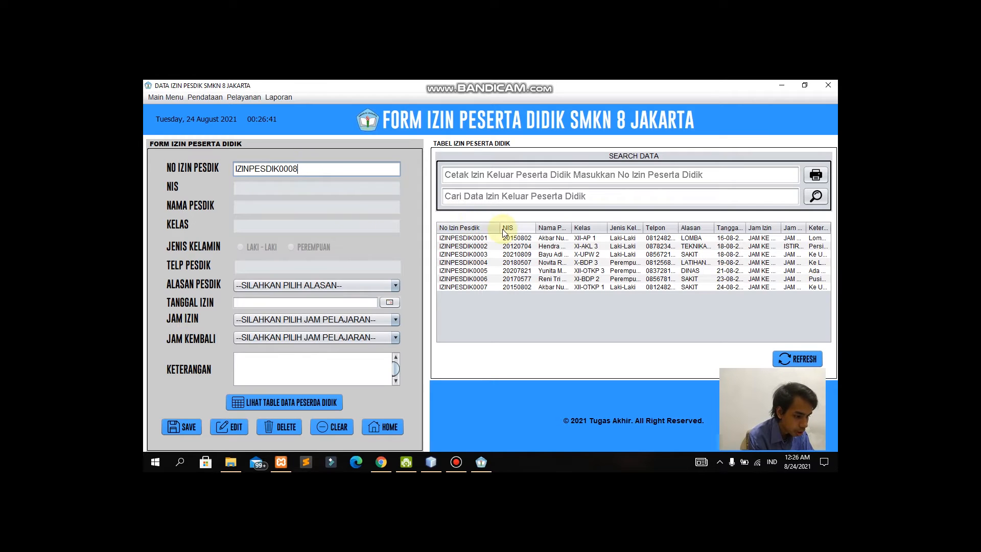
pyautogui.moveTo(500, 228); pyautogui.dragTo(479, 228)
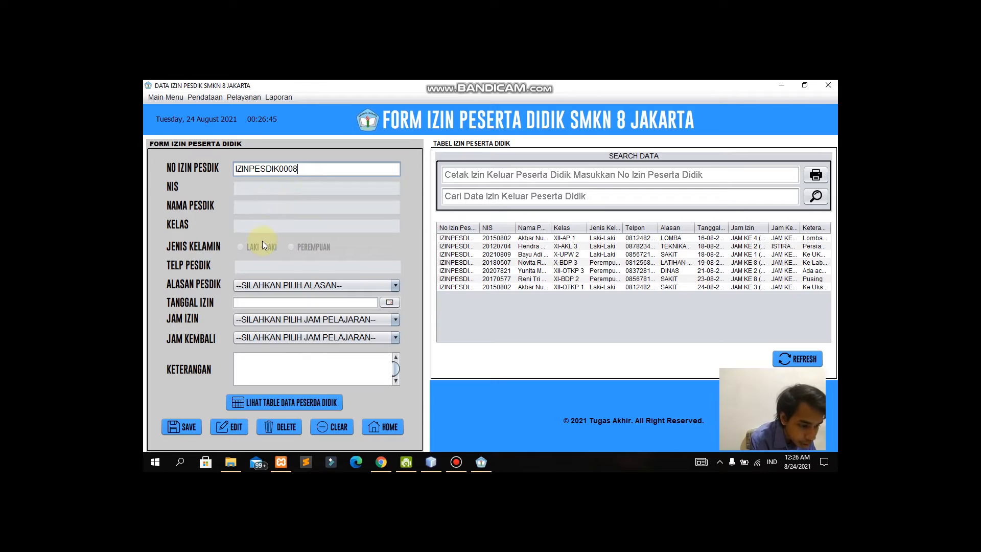
# Step: Fill the permit form with the student found by searching 'She' in the student list
pyautogui.click(275, 402)
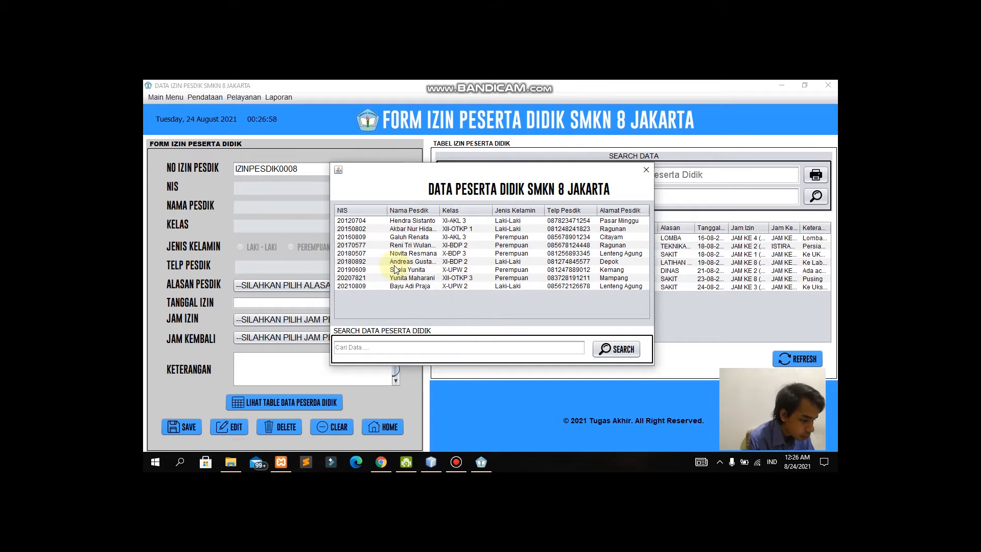
pyautogui.click(417, 269)
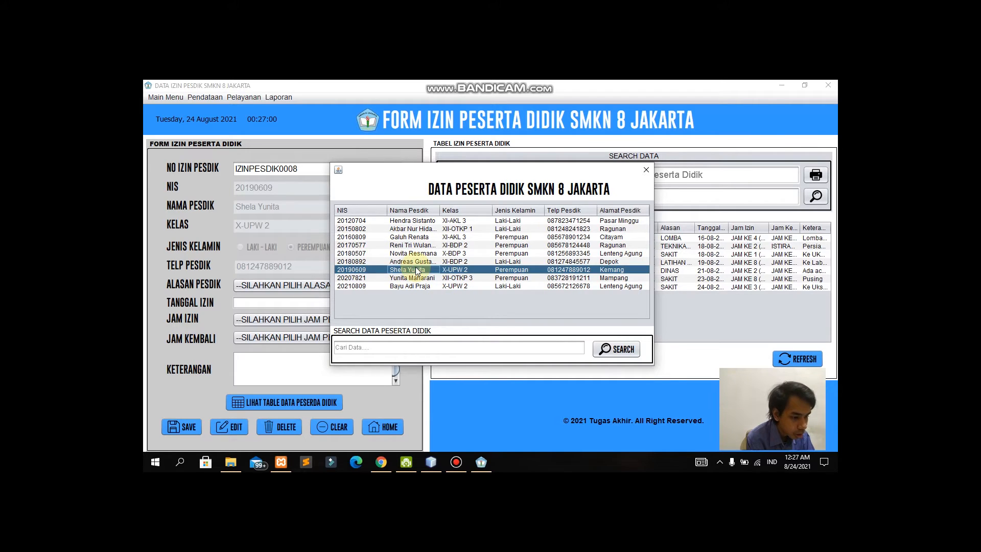
pyautogui.click(463, 349)
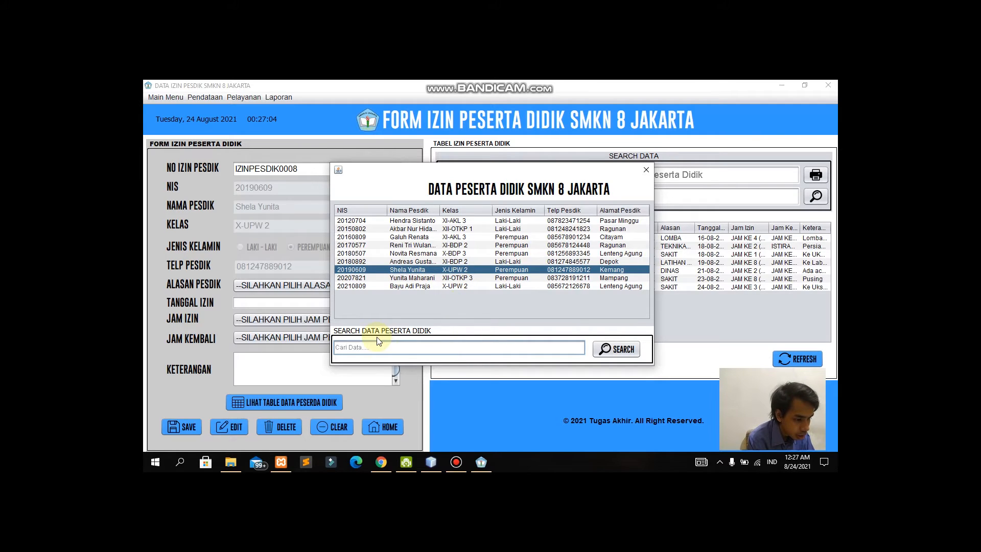
pyautogui.write('She')
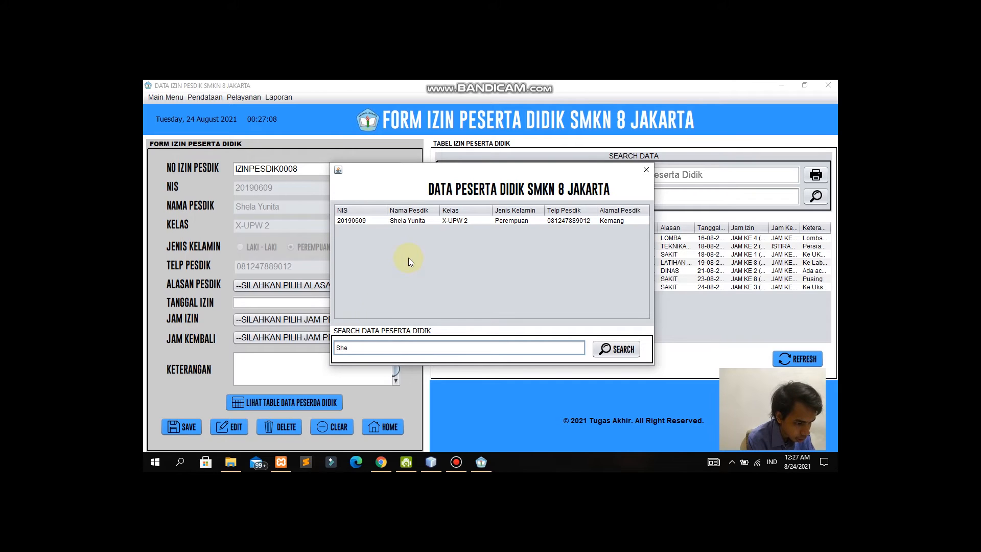
pyautogui.click(434, 223)
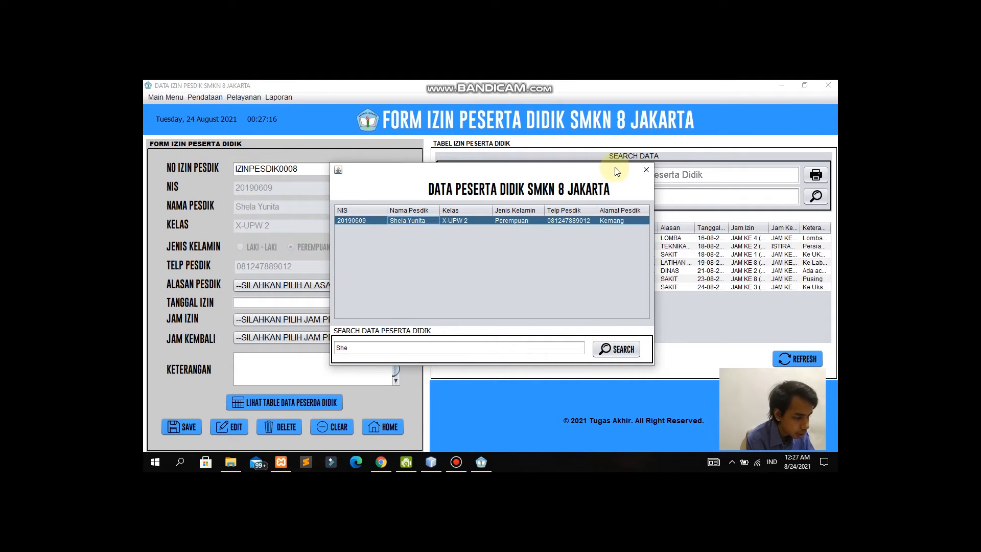
pyautogui.click(645, 170)
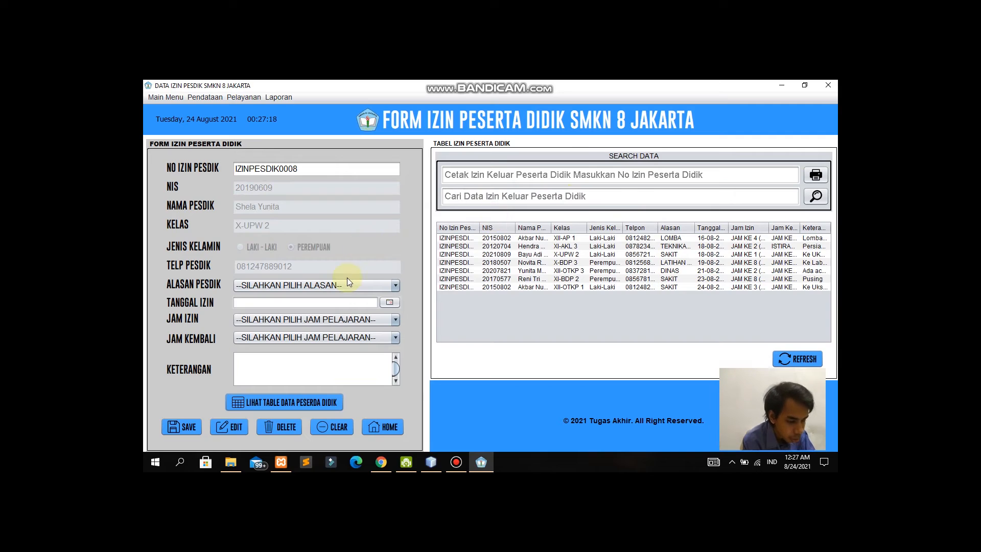
# Step: Set permit reason LOMBA, date August 24, from JAM KE 5 to JAM KE 10
pyautogui.click(359, 284)
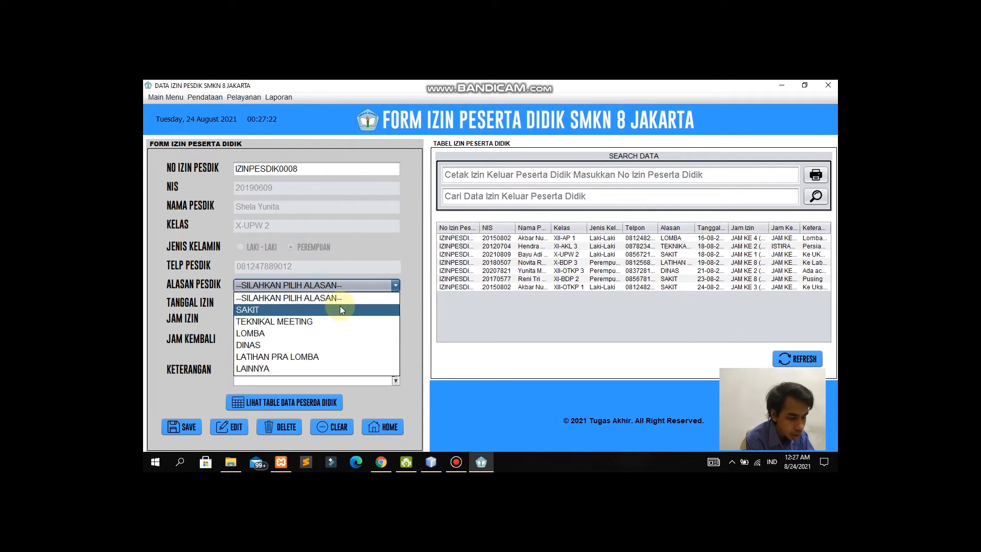
pyautogui.click(340, 308)
pyautogui.click(385, 288)
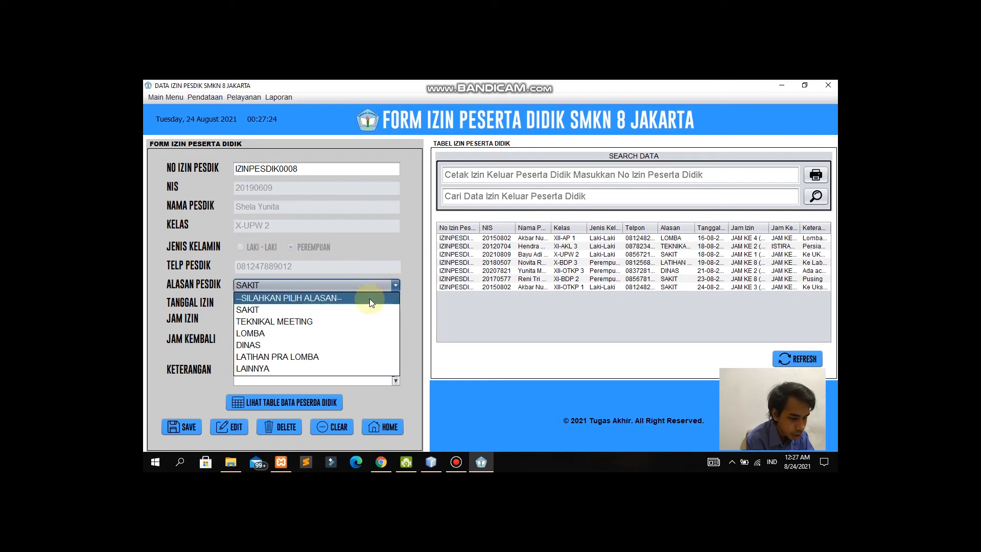
pyautogui.click(342, 328)
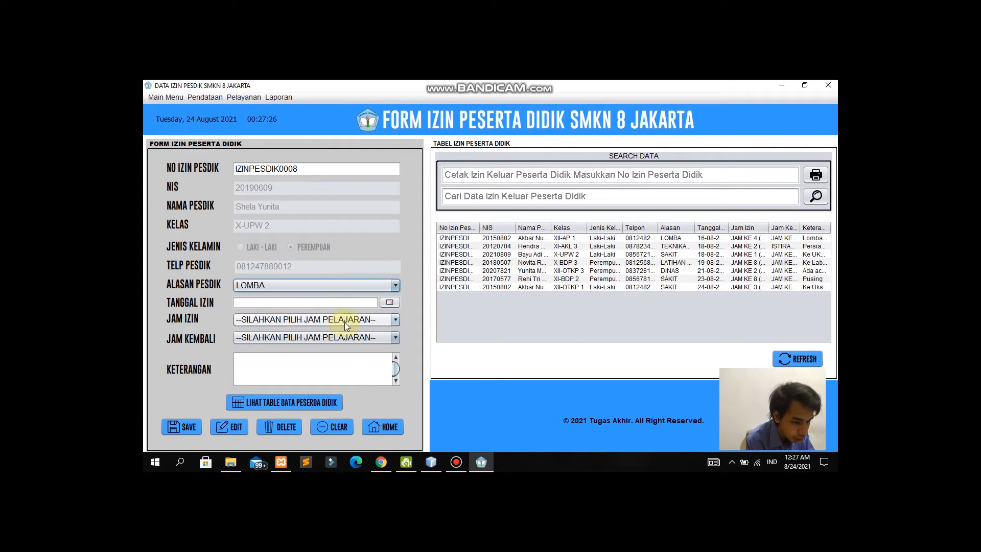
pyautogui.click(393, 302)
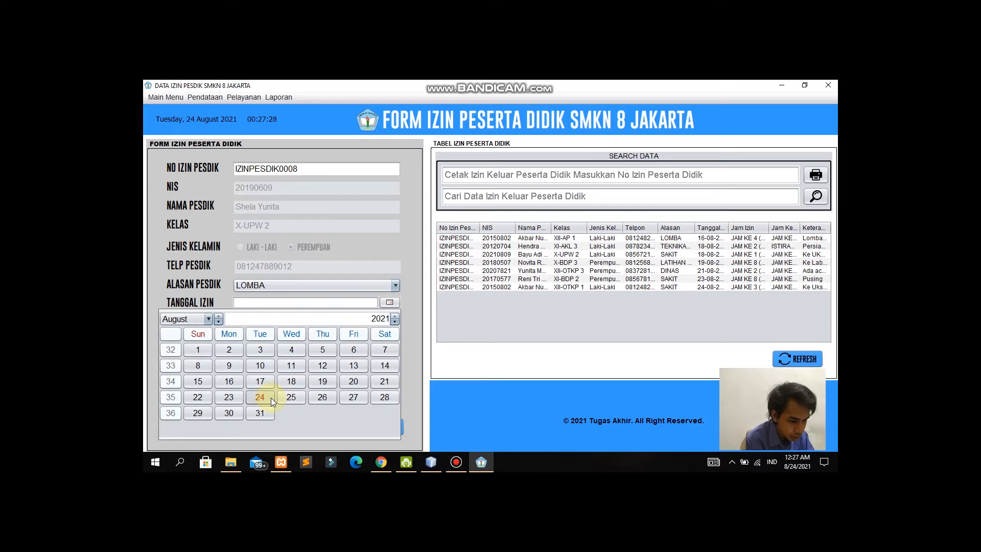
pyautogui.click(269, 397)
pyautogui.click(378, 320)
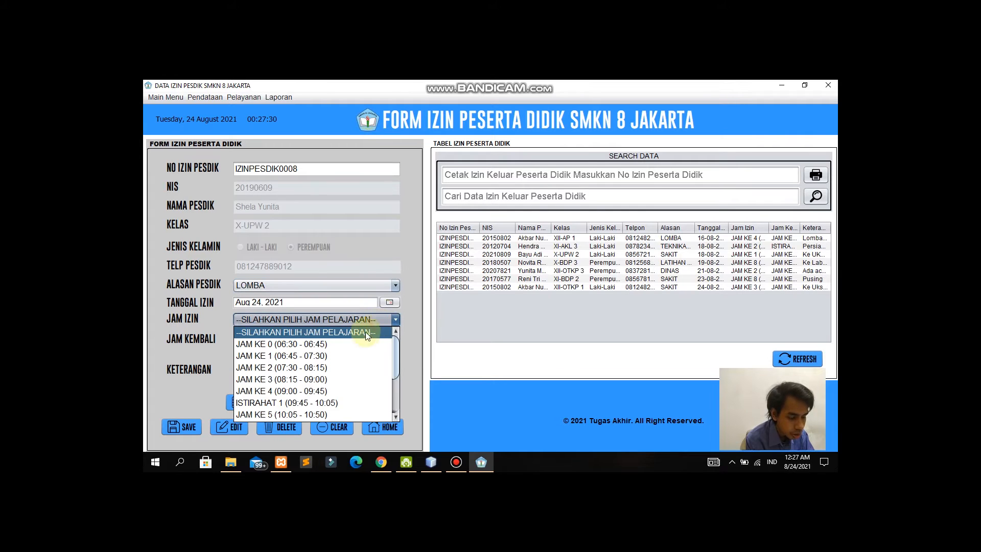
pyautogui.scroll(-1, 334, 362)
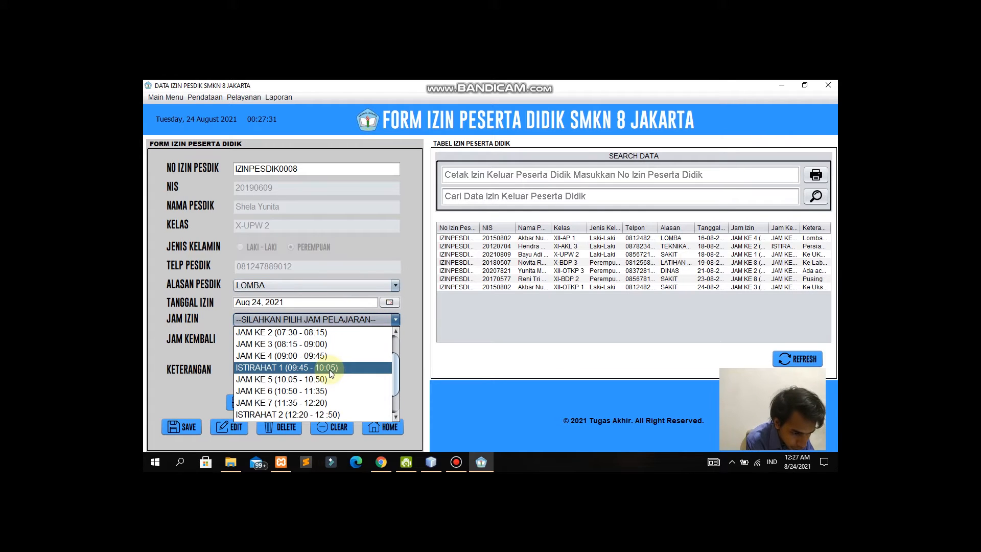
pyautogui.click(329, 379)
pyautogui.click(371, 337)
pyautogui.scroll(-2, 305, 400)
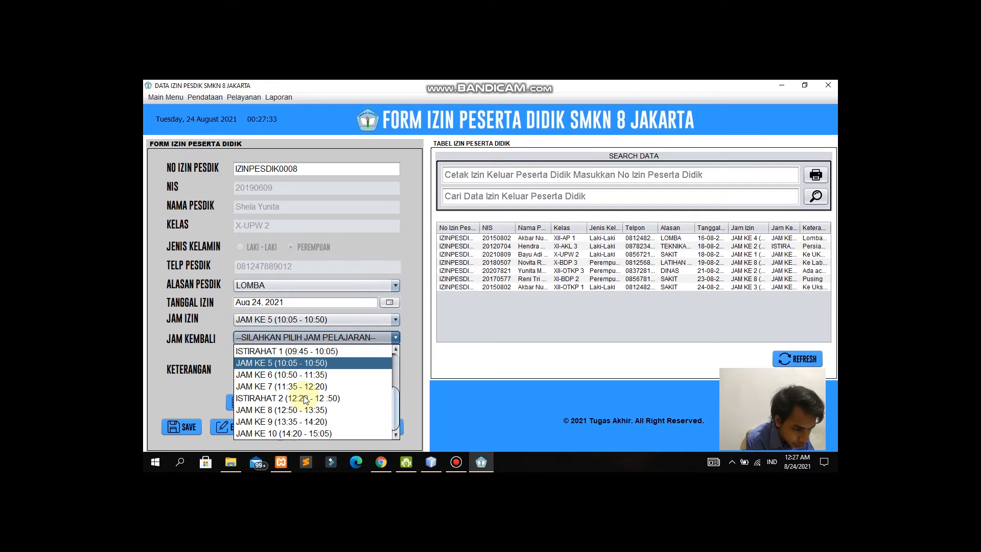
pyautogui.click(309, 433)
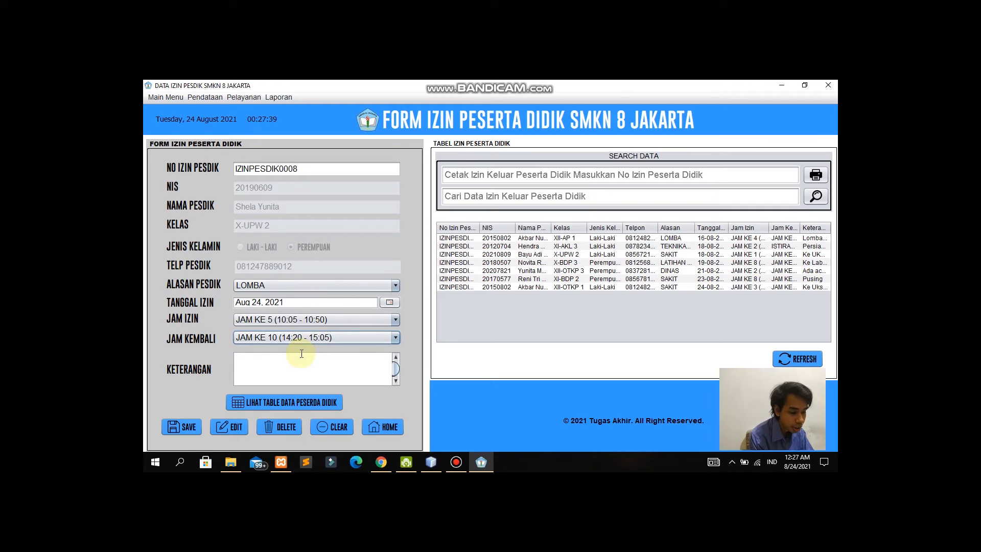
# Step: Enter the note 'Lomba Nyanyi' and save the new permit
pyautogui.click(278, 361)
pyautogui.write('L')
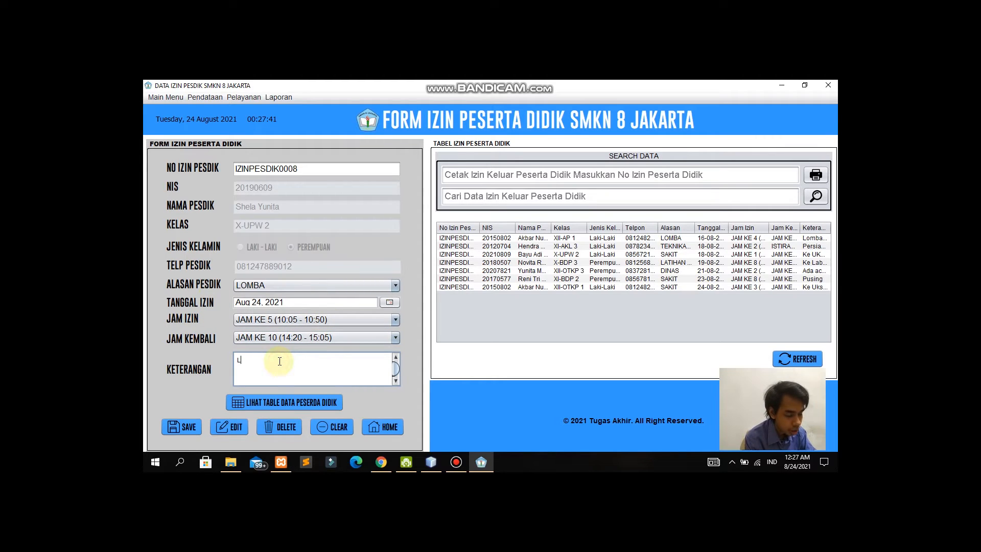
pyautogui.write('omba F')
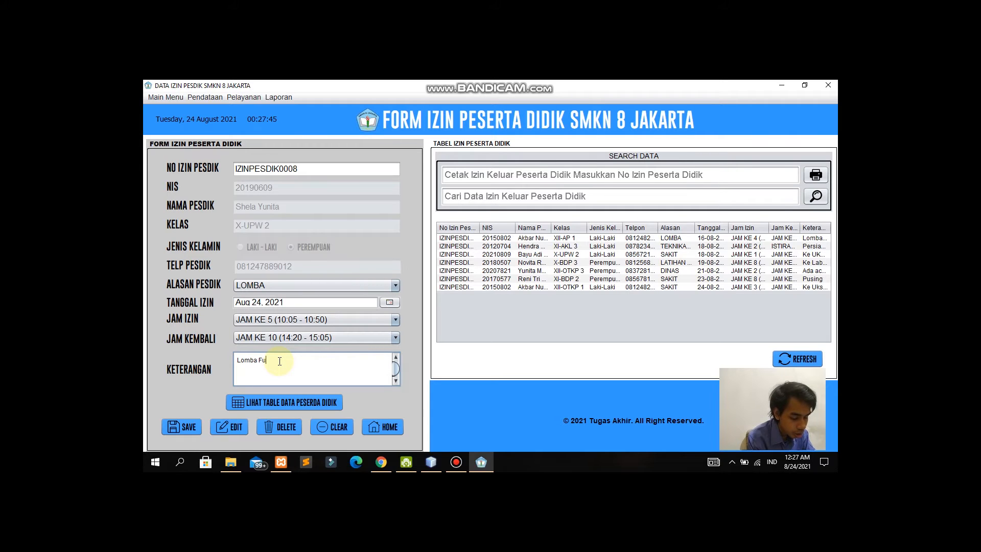
pyautogui.press('BackSpace')
pyautogui.write('Nyanyi')
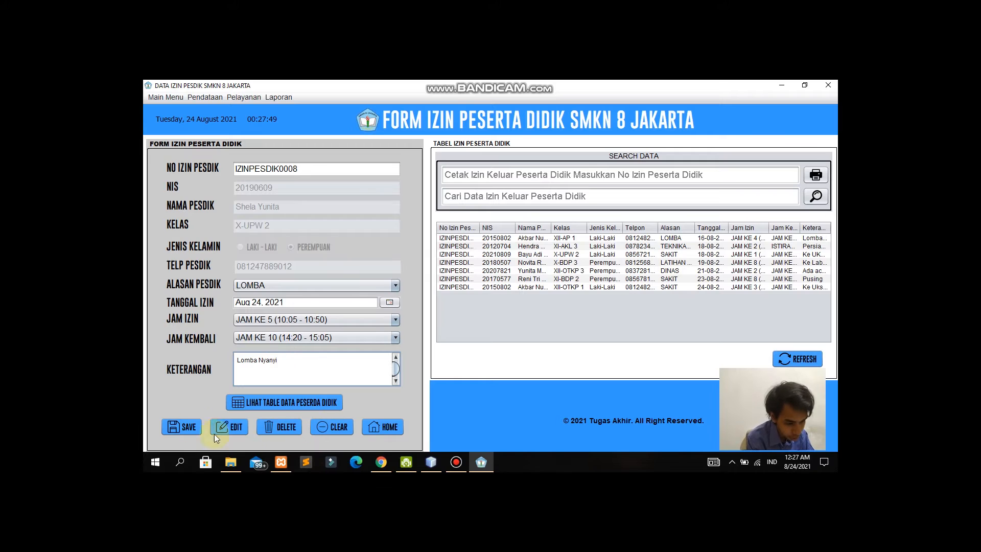
pyautogui.click(187, 428)
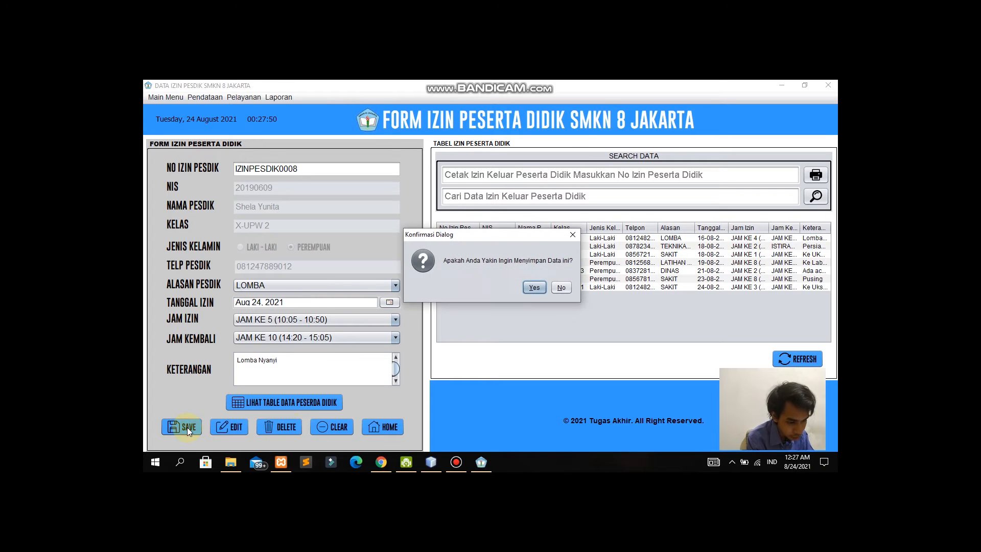
pyautogui.click(534, 288)
pyautogui.click(542, 288)
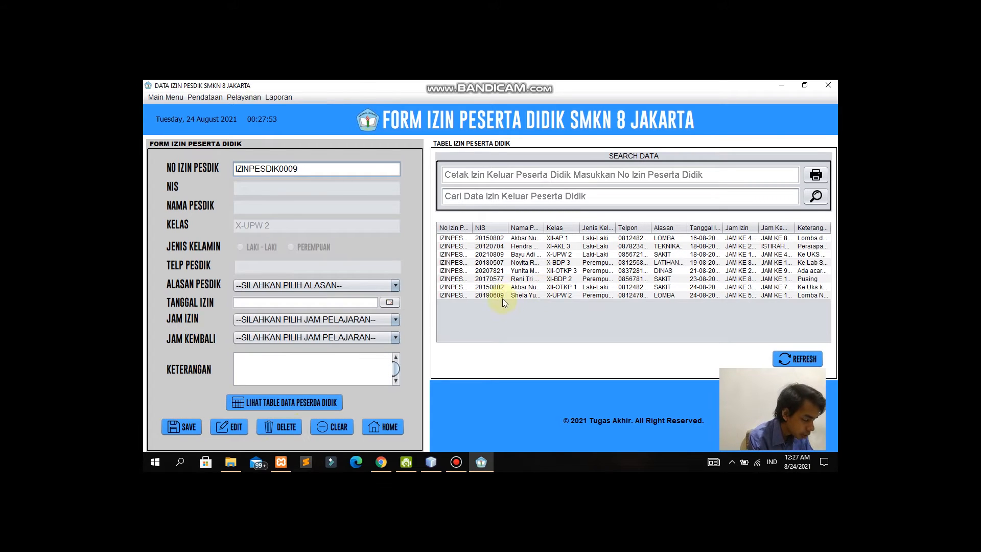
# Step: Change the new permit to LATIHAN PRA LOMBA, from JAM KE 3 to JAM KE 6
pyautogui.moveTo(473, 227)
pyautogui.mouseDown()
pyautogui.moveTo(493, 227)
pyautogui.moveTo(476, 227)
pyautogui.mouseUp()
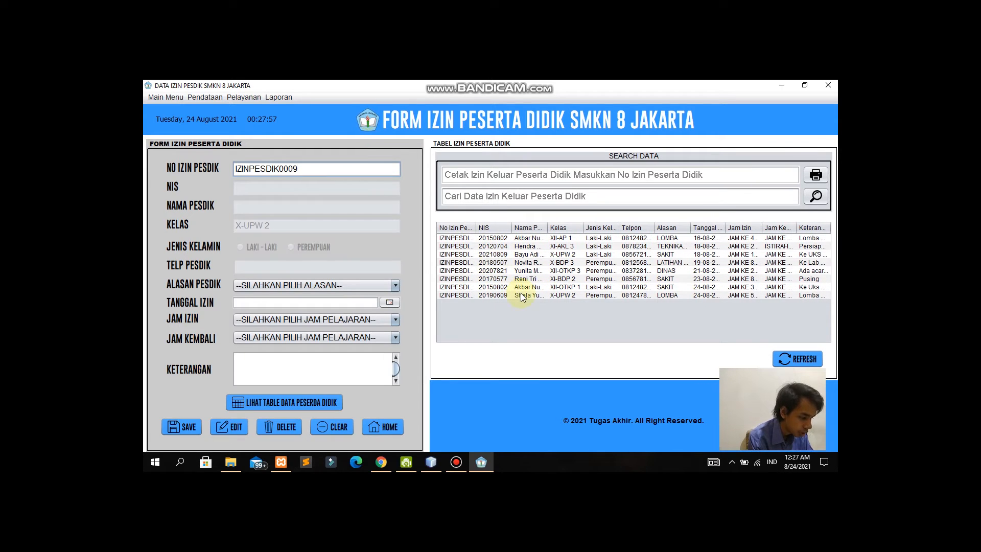
pyautogui.click(521, 295)
pyautogui.click(396, 284)
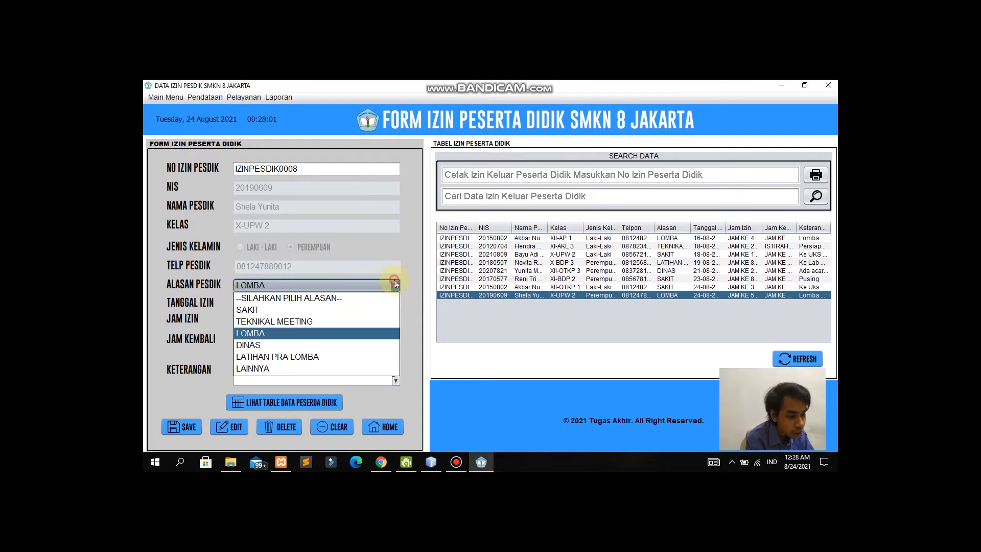
pyautogui.click(277, 358)
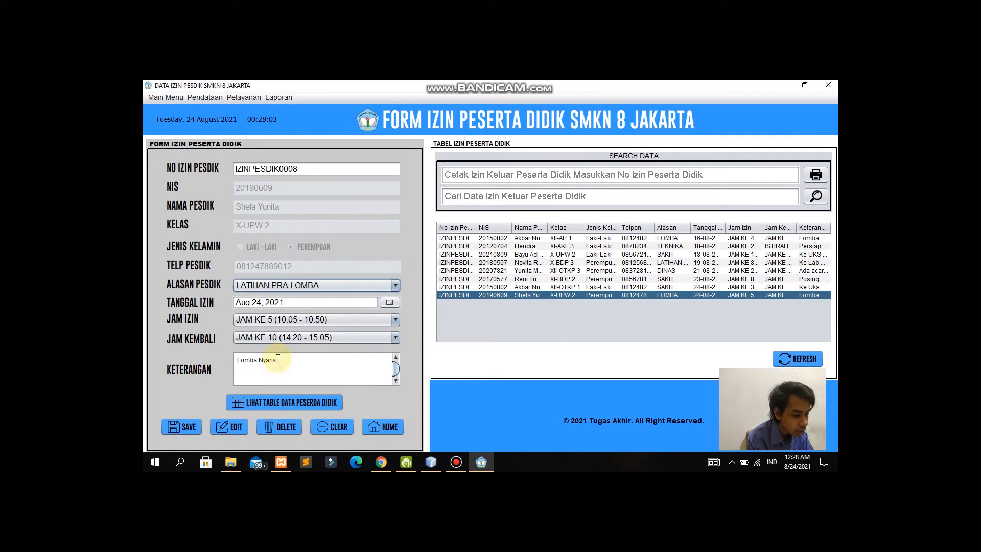
pyautogui.click(334, 319)
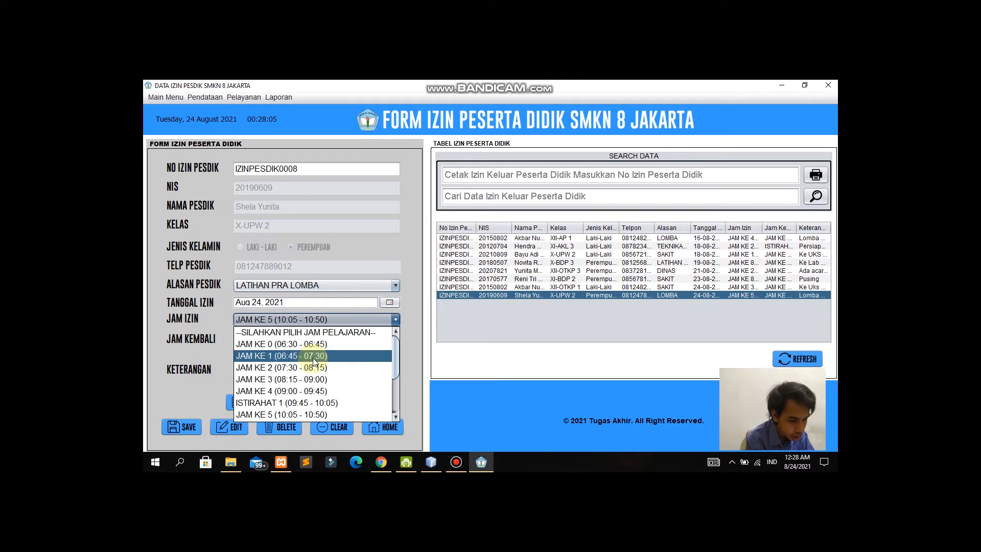
pyautogui.click(316, 379)
pyautogui.click(328, 337)
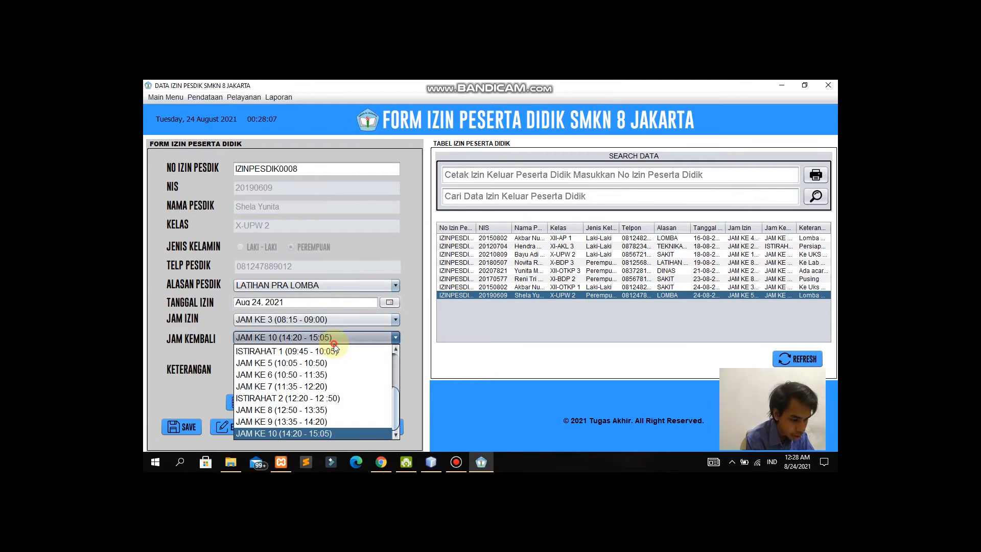
pyautogui.click(307, 376)
# Step: Replace the note with 'Lomba nyanyi di ruang sastra' and save the permit edit
pyautogui.moveTo(327, 373); pyautogui.dragTo(192, 355)
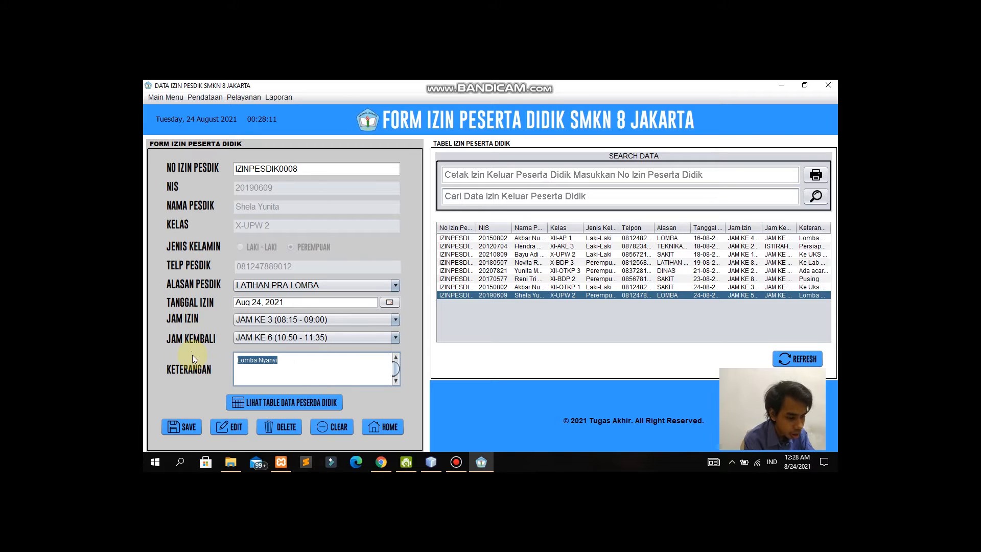
pyautogui.write('Lomb')
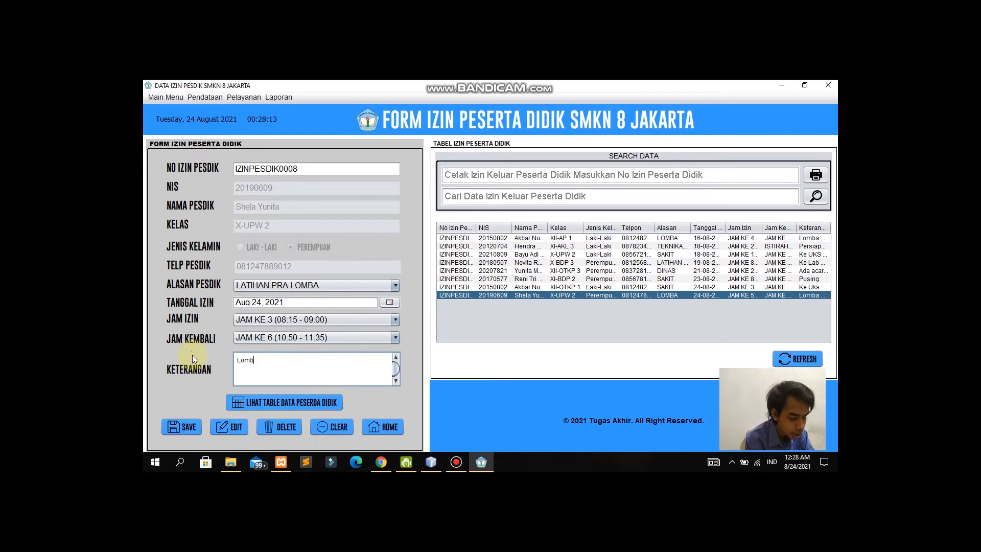
pyautogui.write('a nyanyi di')
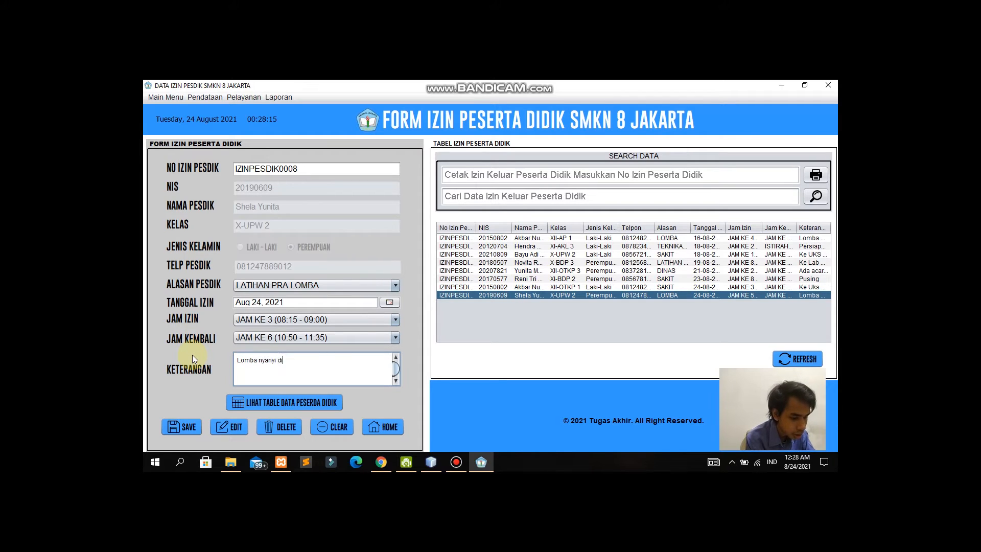
pyautogui.write(' ruang sastra')
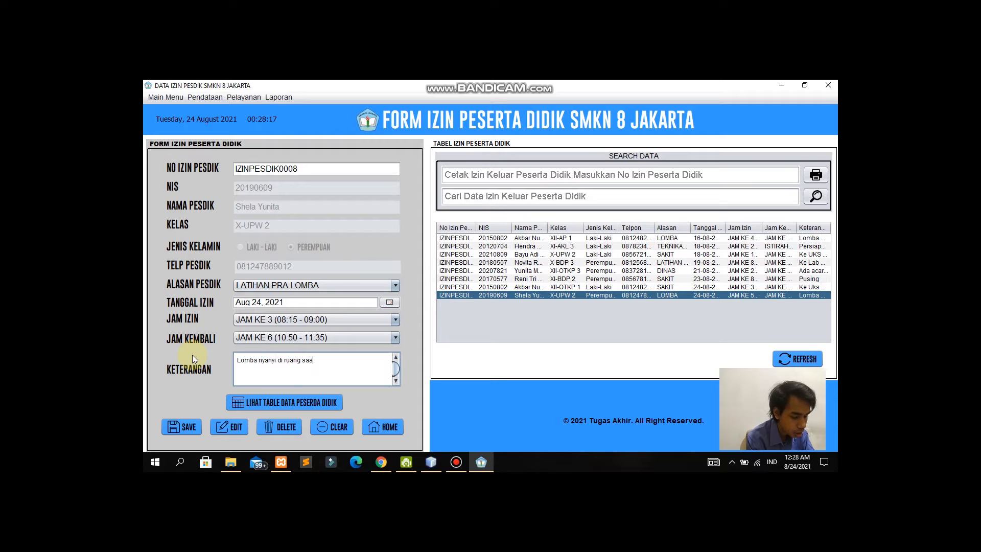
pyautogui.click(241, 428)
pyautogui.click(535, 289)
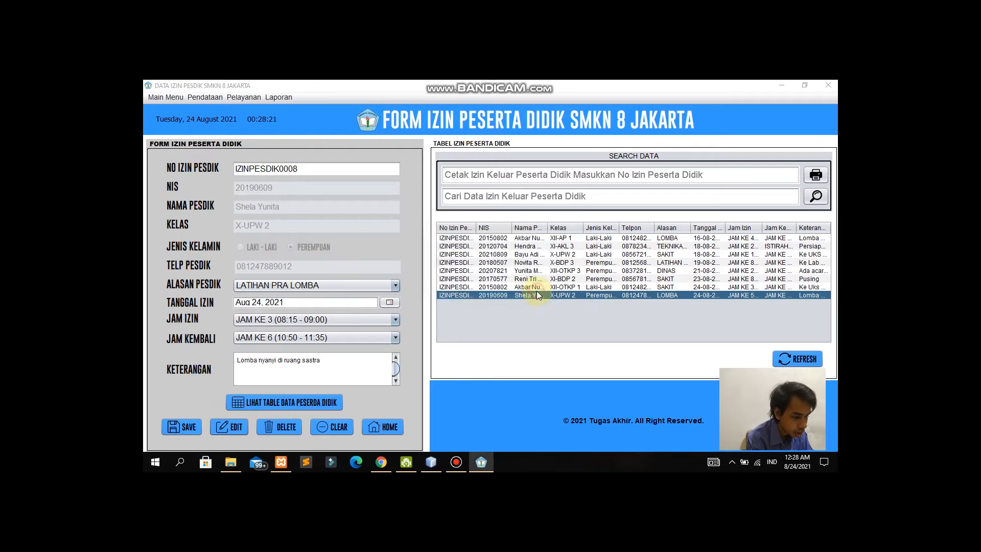
pyautogui.click(540, 287)
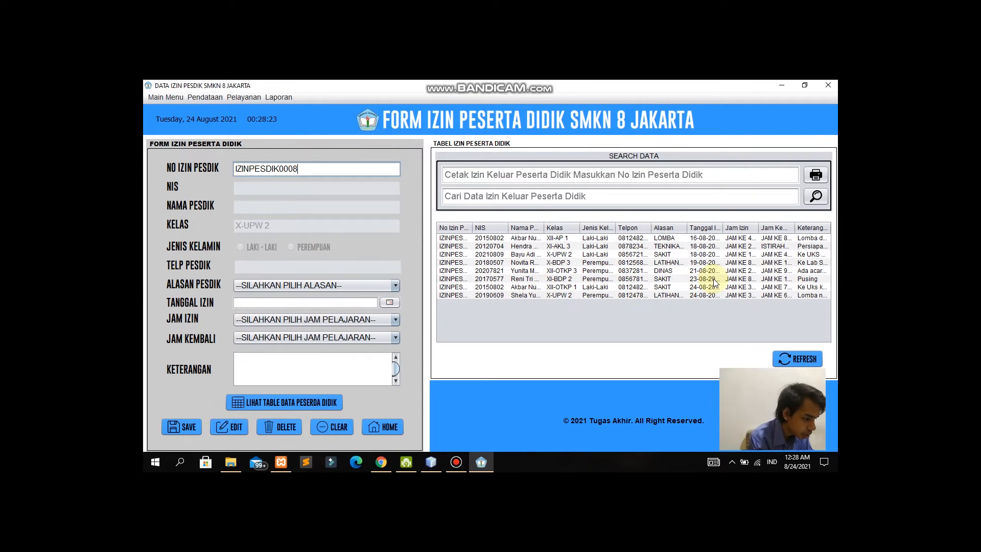
# Step: Delete permit IZINPESDIK0008 from the permit table
pyautogui.click(773, 295)
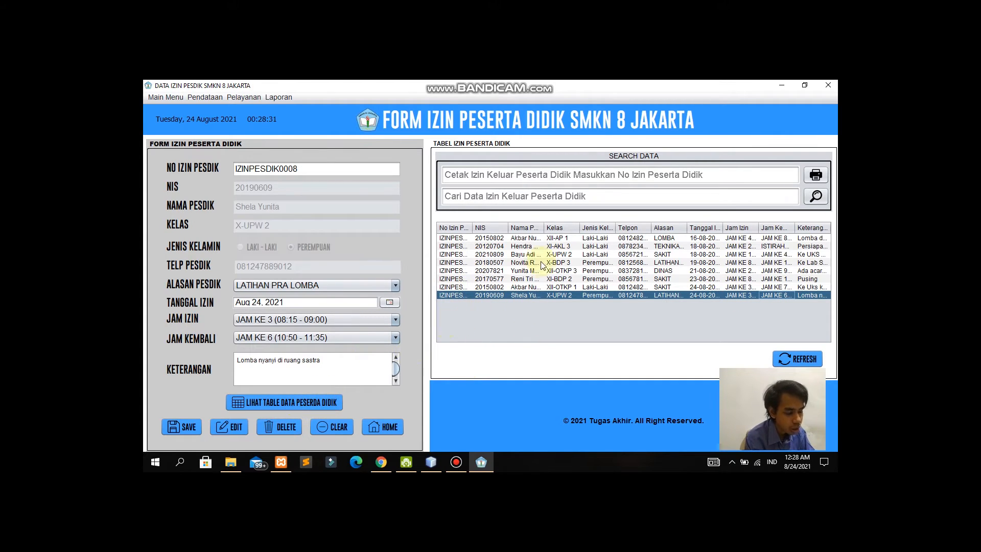
pyautogui.click(292, 427)
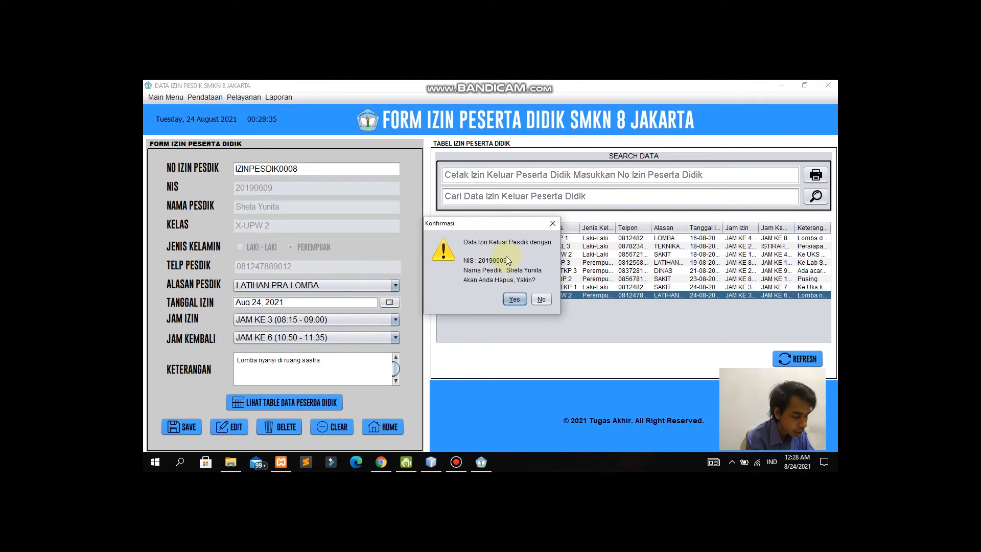
pyautogui.click(515, 299)
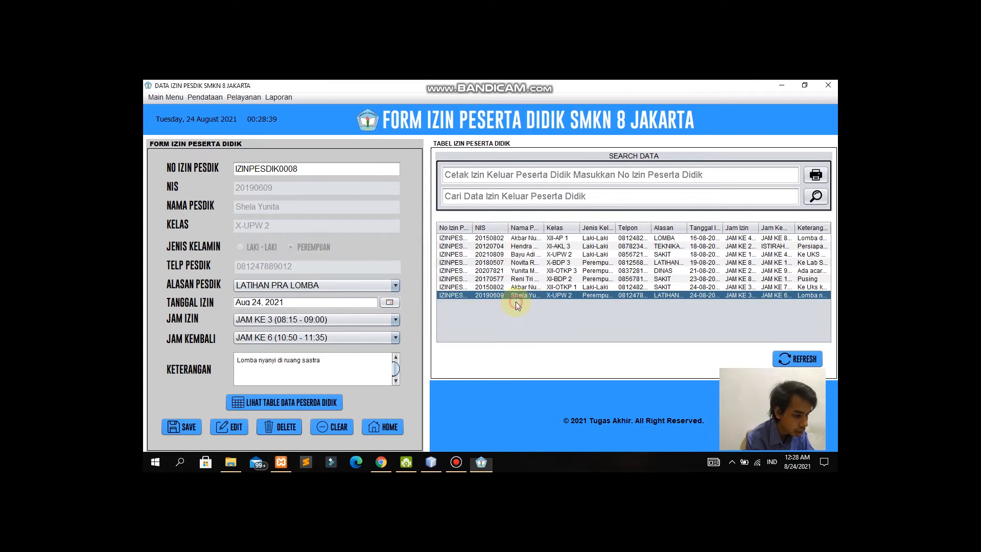
pyautogui.click(540, 286)
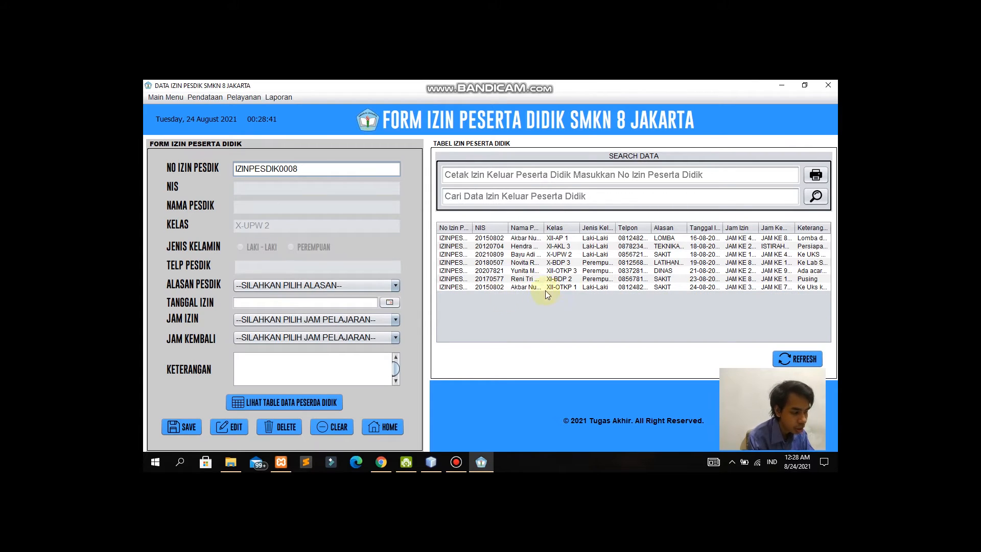
pyautogui.click(563, 199)
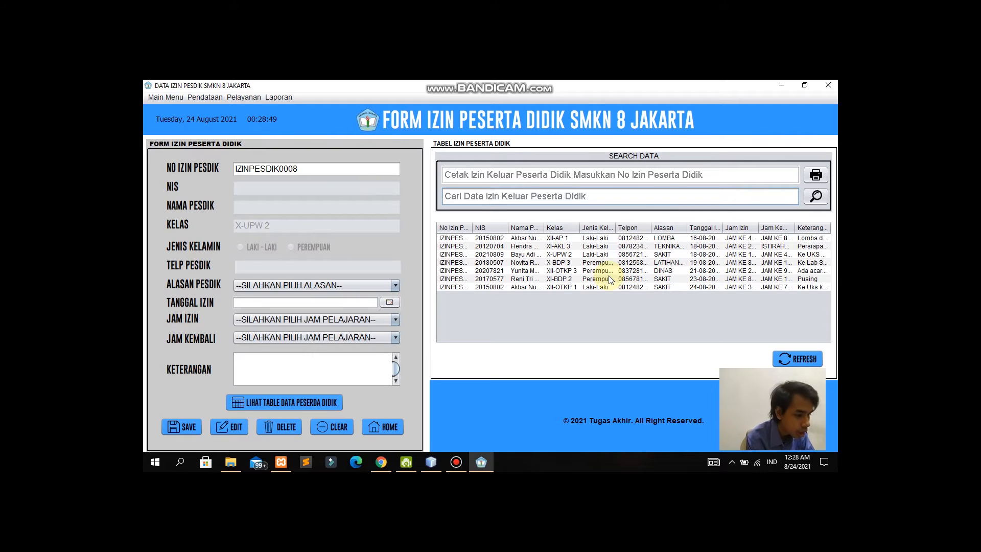
pyautogui.write('Akbar')
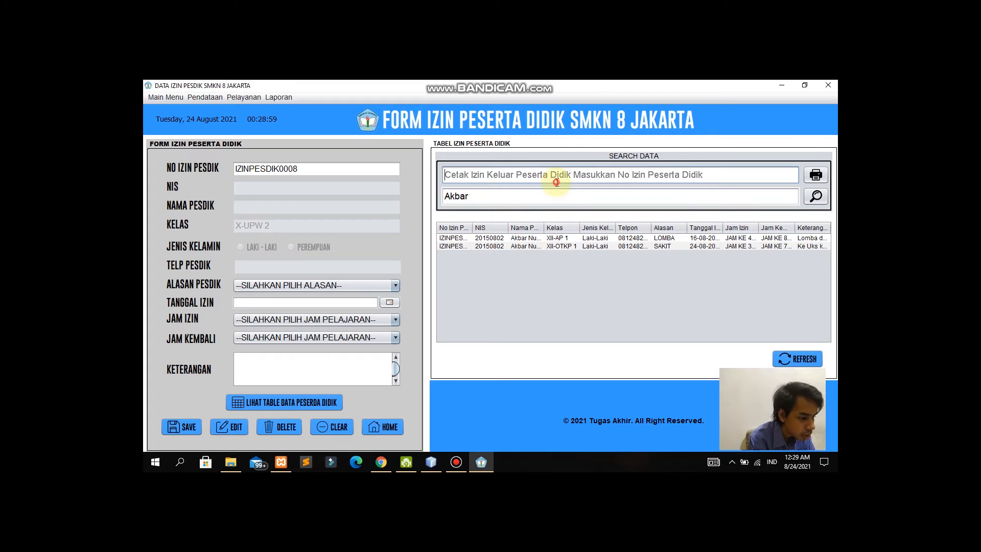
pyautogui.doubleClick(517, 196)
pyautogui.press('BackSpace')
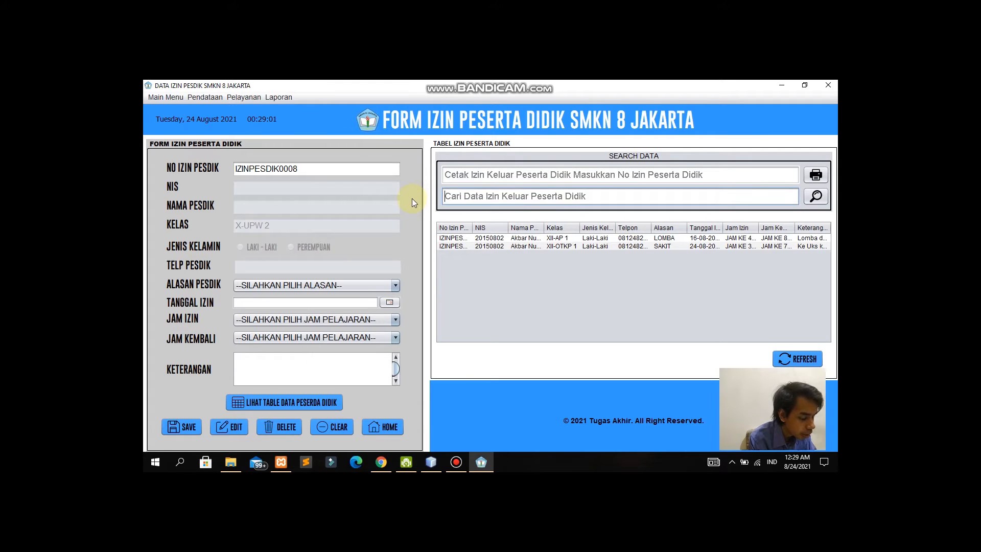
pyautogui.click(503, 180)
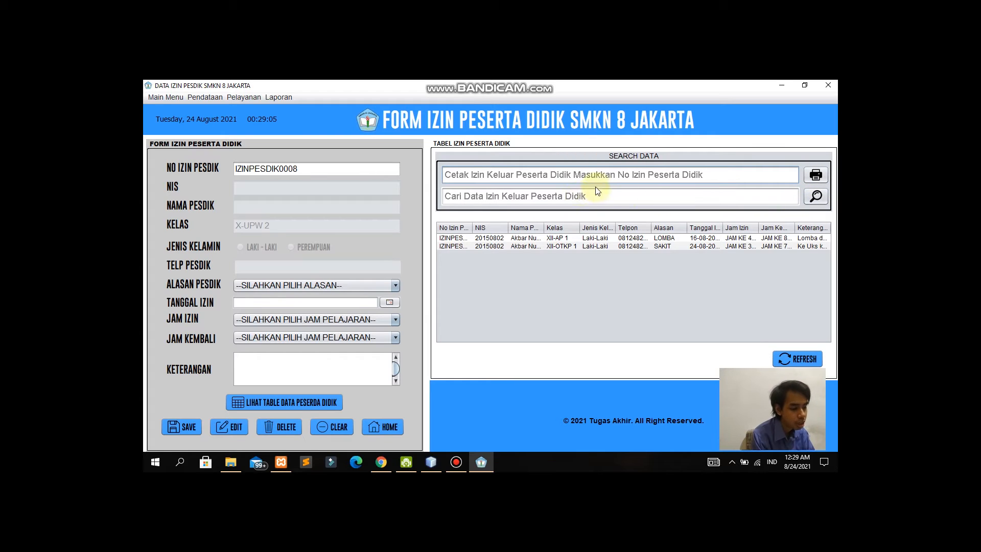
pyautogui.click(571, 197)
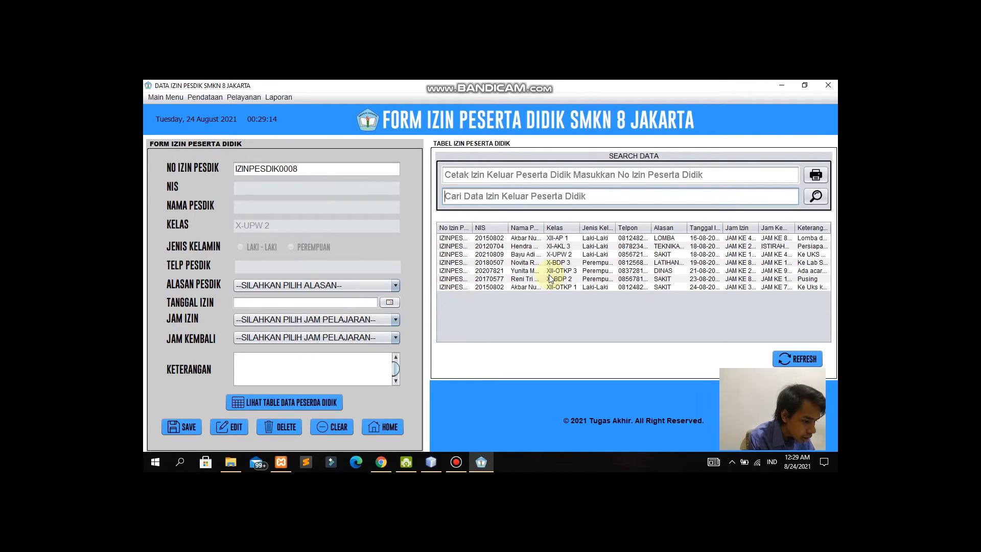
# Step: Print and close the exit slip for sick-leave permit IZINPESDIK0006, then clear the student form
pyautogui.click(534, 281)
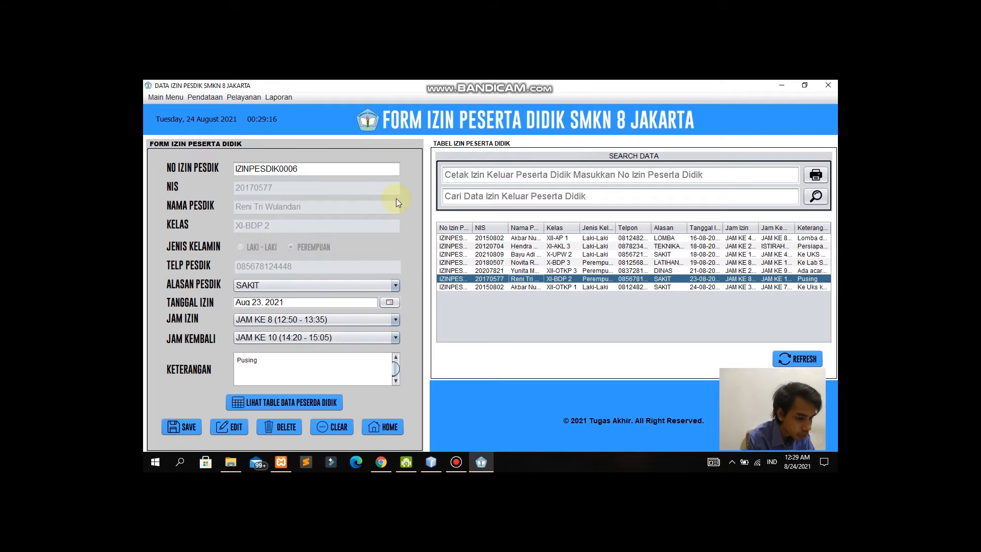
pyautogui.moveTo(319, 173); pyautogui.dragTo(235, 172)
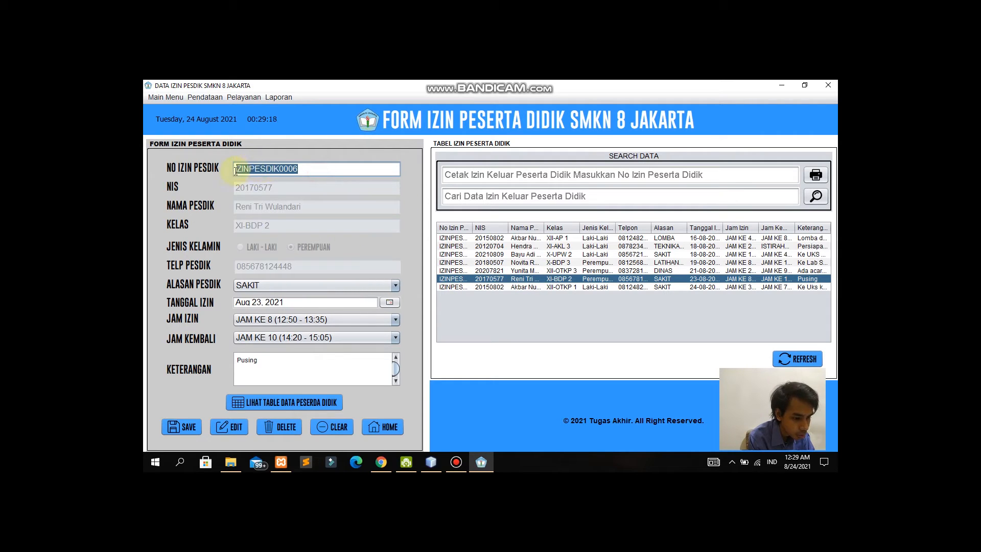
pyautogui.hotkey('ctrl', 'c')
pyautogui.click(519, 175)
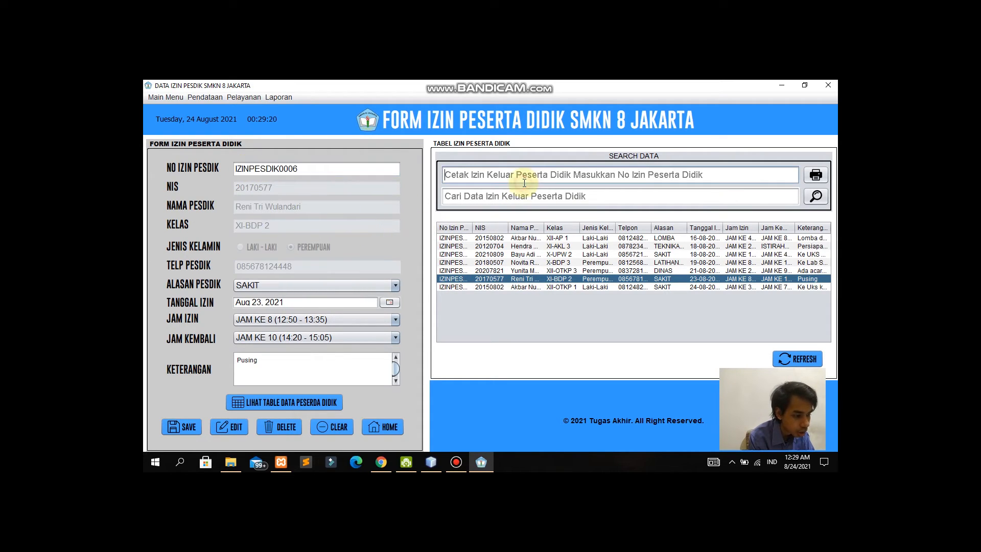
pyautogui.hotkey('ctrl', 'v')
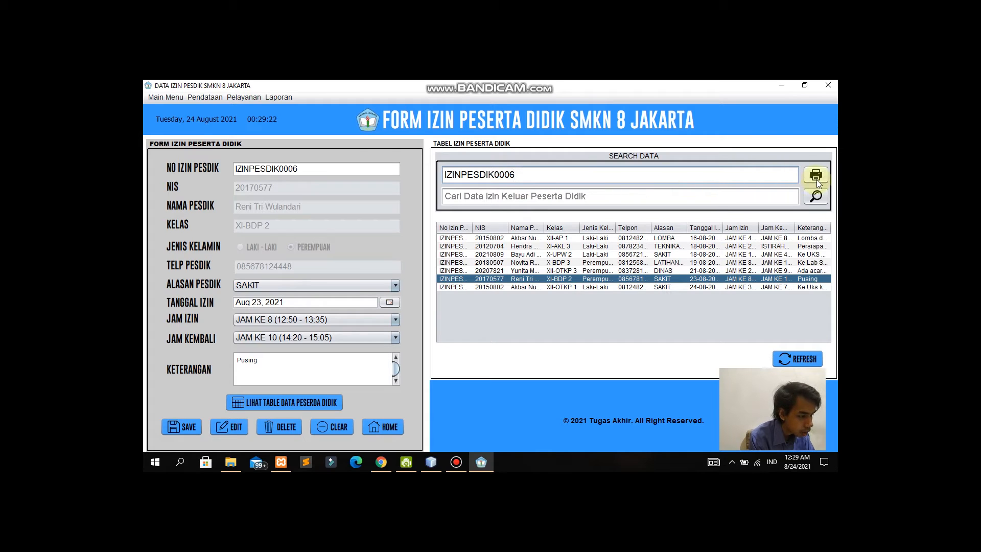
pyautogui.click(817, 178)
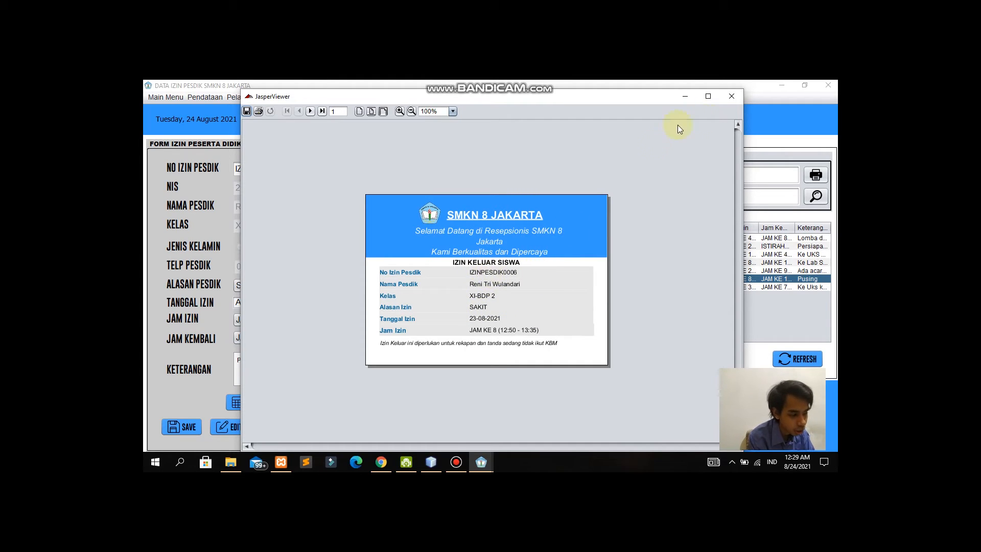
pyautogui.click(731, 97)
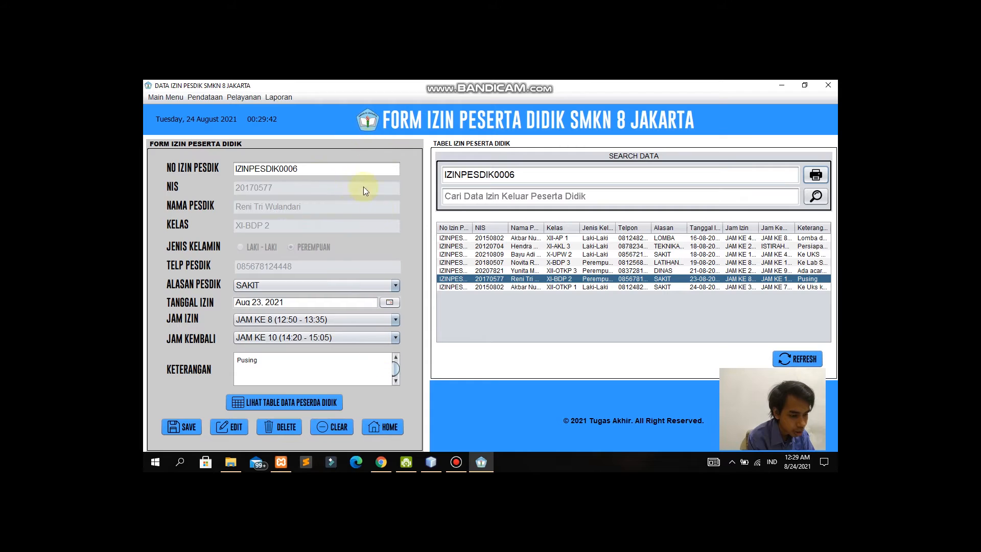
pyautogui.click(329, 425)
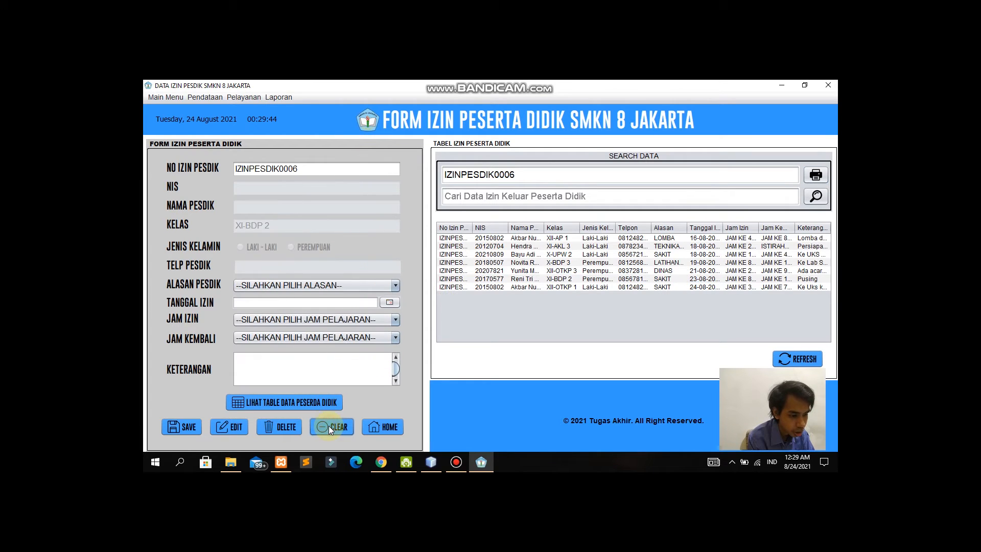
# Step: Switch to Form Izin Guru, widen the No Izin Guru column, and show the teacher data list
pyautogui.click(247, 97)
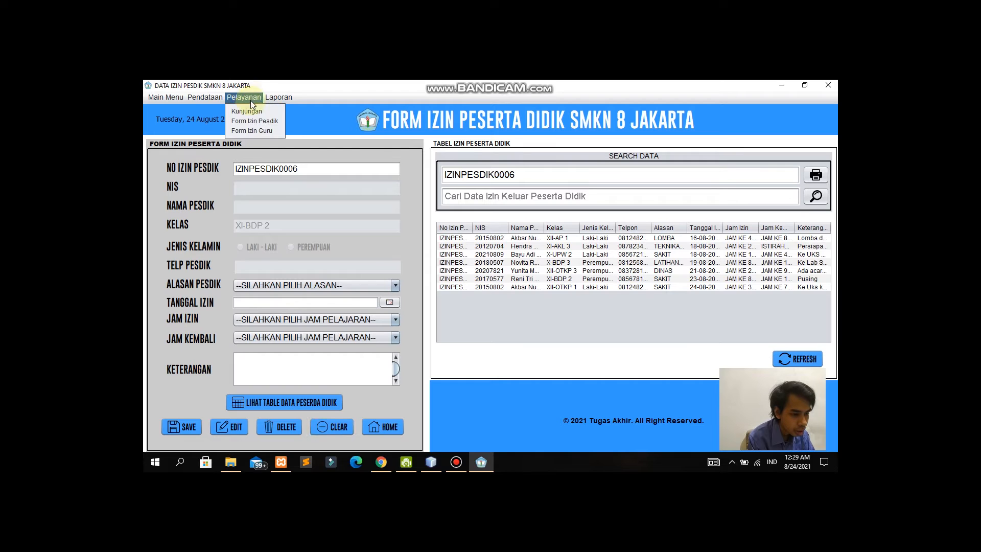
pyautogui.click(262, 130)
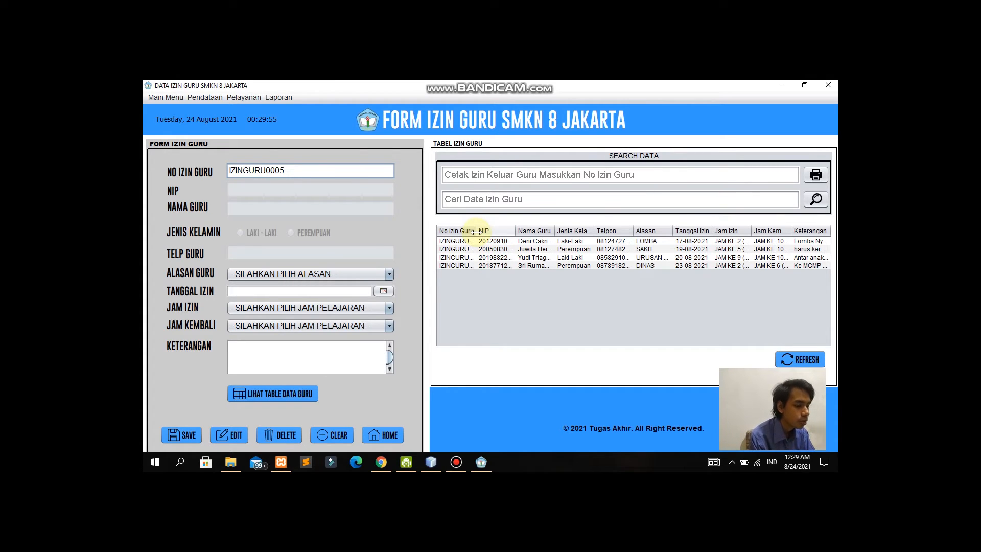
pyautogui.moveTo(476, 231); pyautogui.dragTo(494, 231)
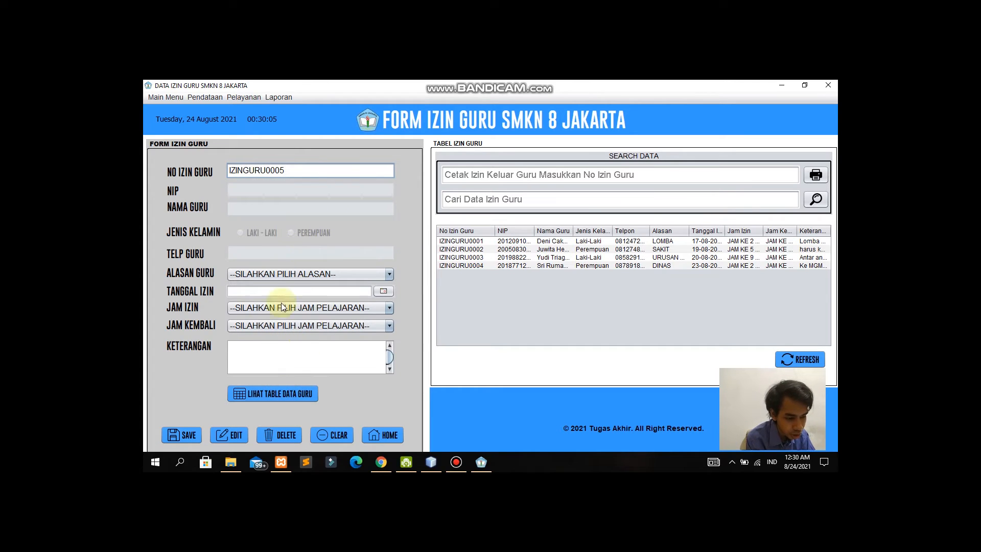
pyautogui.click(297, 393)
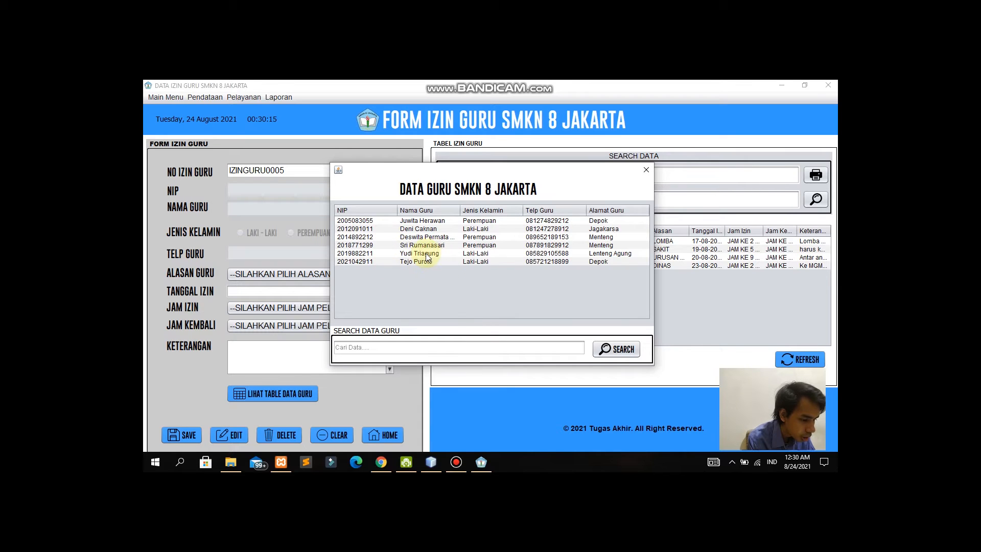
# Step: Search the teacher list for 'Yudi' and fill the permit form with the matching teacher
pyautogui.click(417, 347)
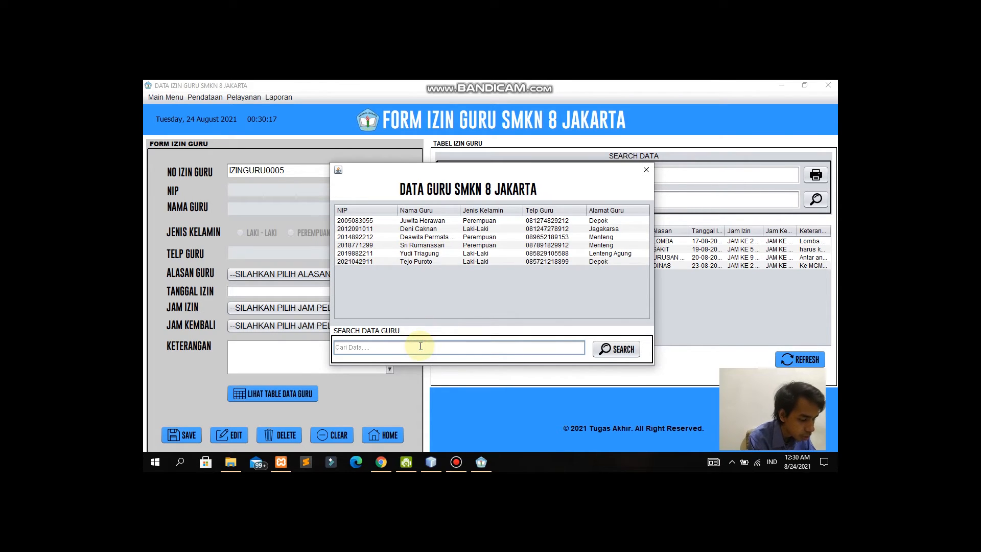
pyautogui.write('Yudi')
pyautogui.click(606, 348)
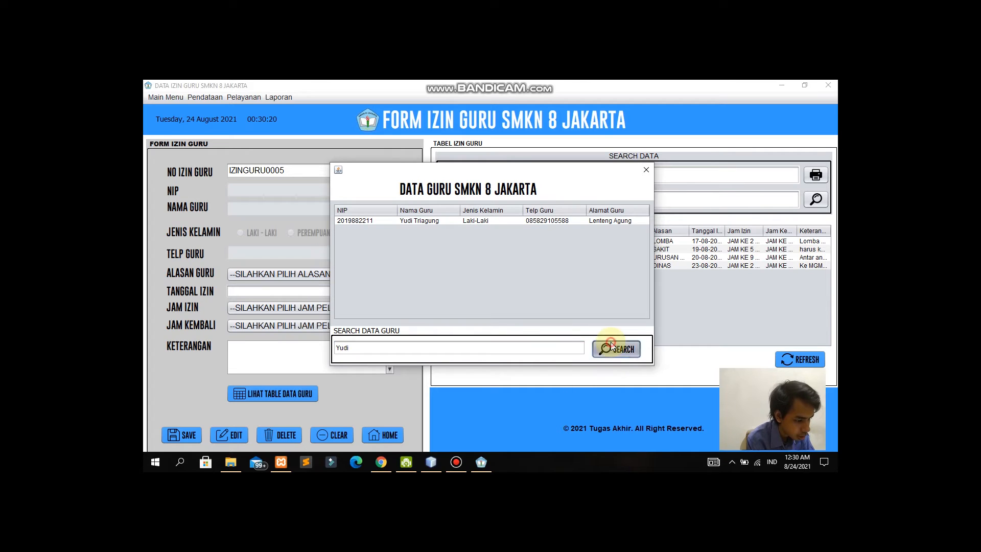
pyautogui.click(409, 222)
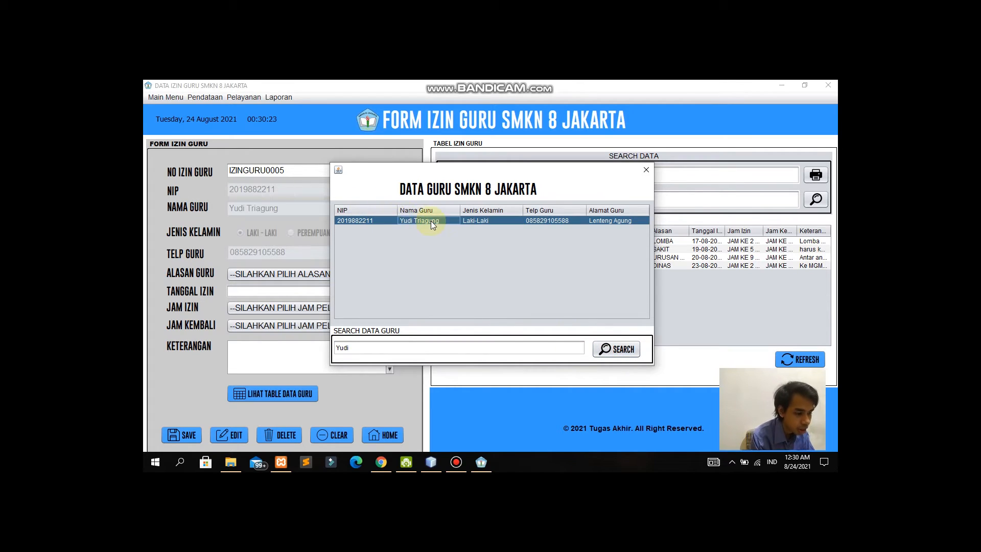
pyautogui.click(646, 171)
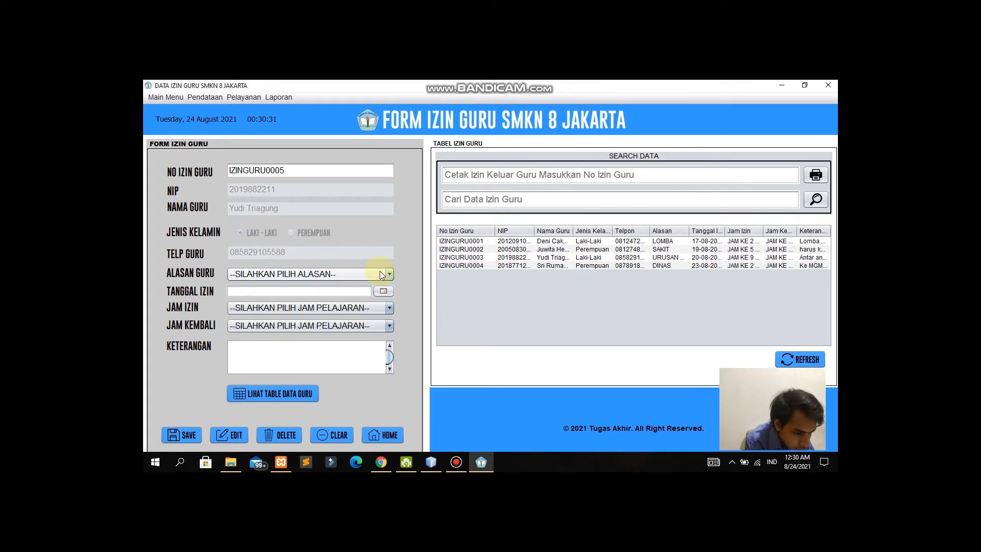
# Step: Set reason URUSAN PRIBADI/KELUARGA, date Aug 24, 2021, and hours JAM KE 8 to JAM KE 10
pyautogui.click(361, 273)
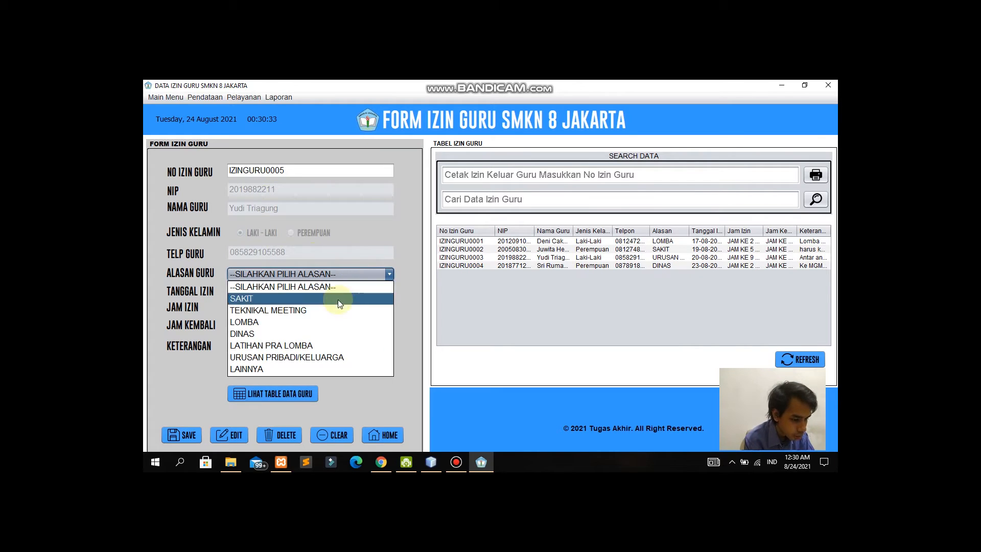
pyautogui.click(310, 355)
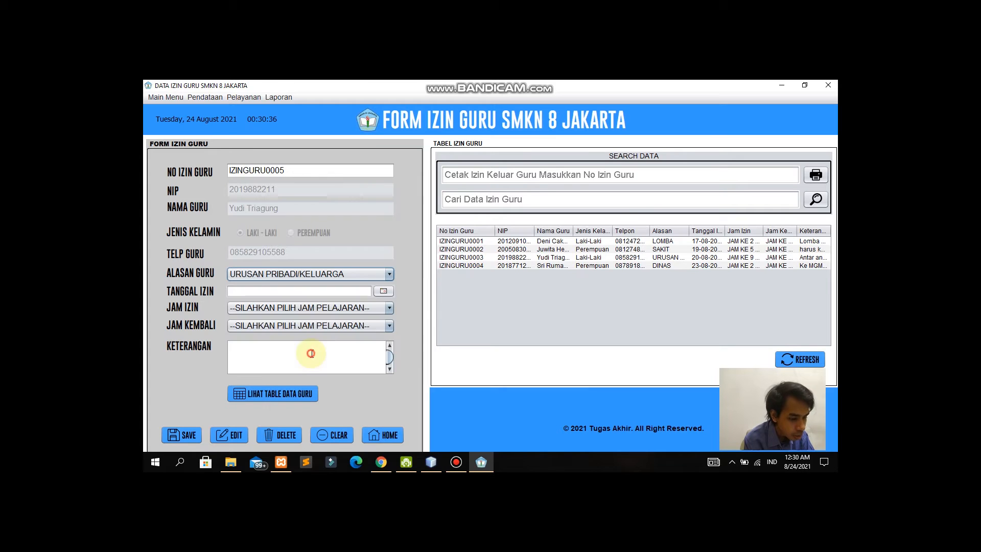
pyautogui.click(383, 291)
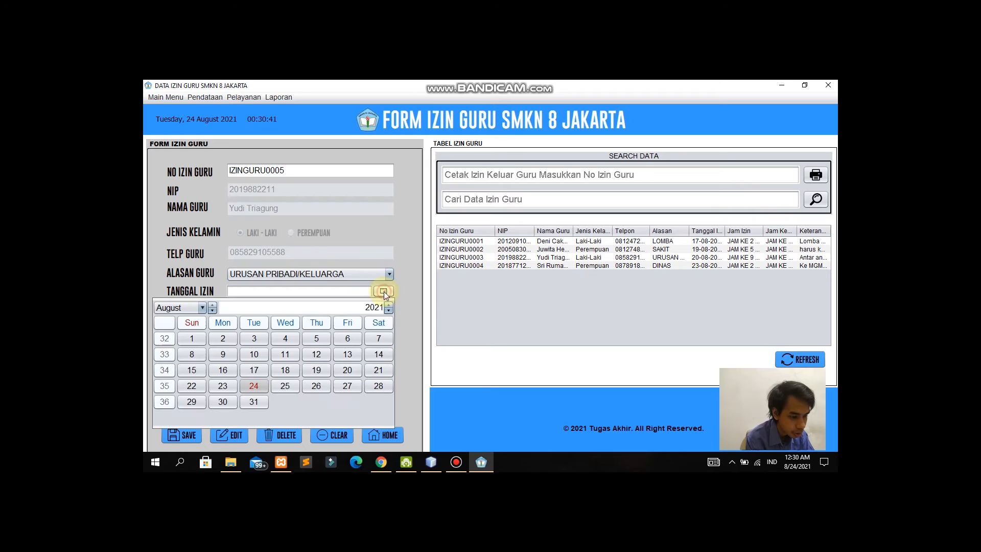
pyautogui.click(255, 381)
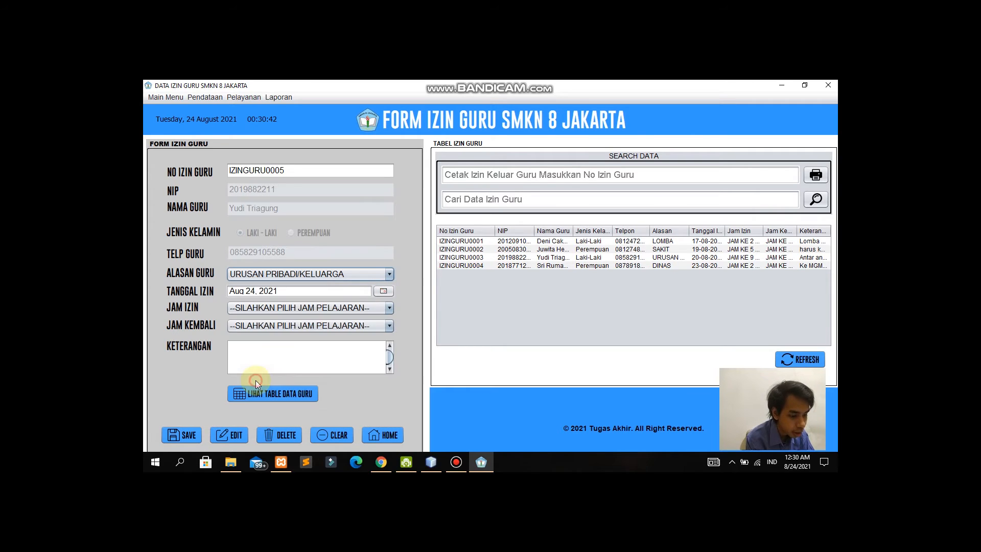
pyautogui.click(349, 308)
pyautogui.scroll(-2, 305, 373)
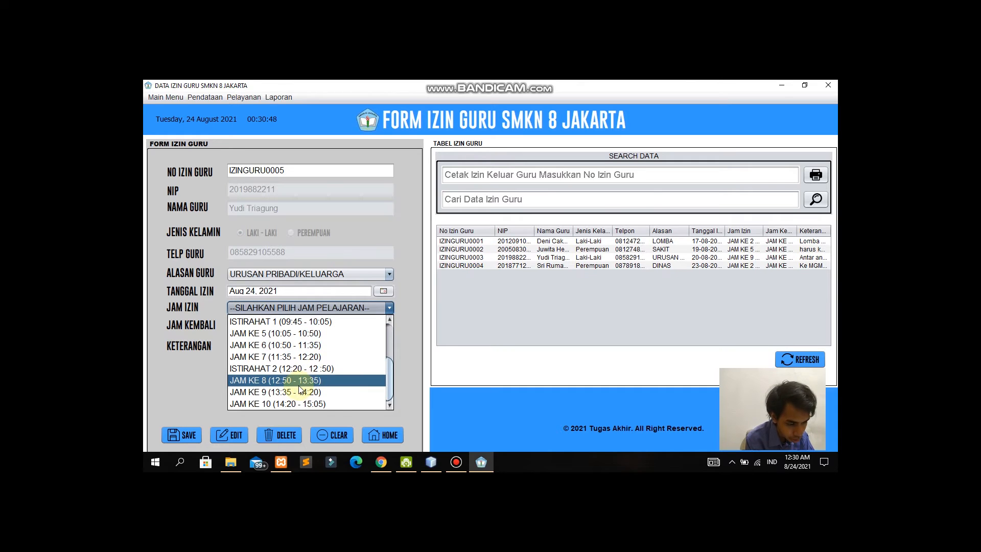
pyautogui.click(300, 380)
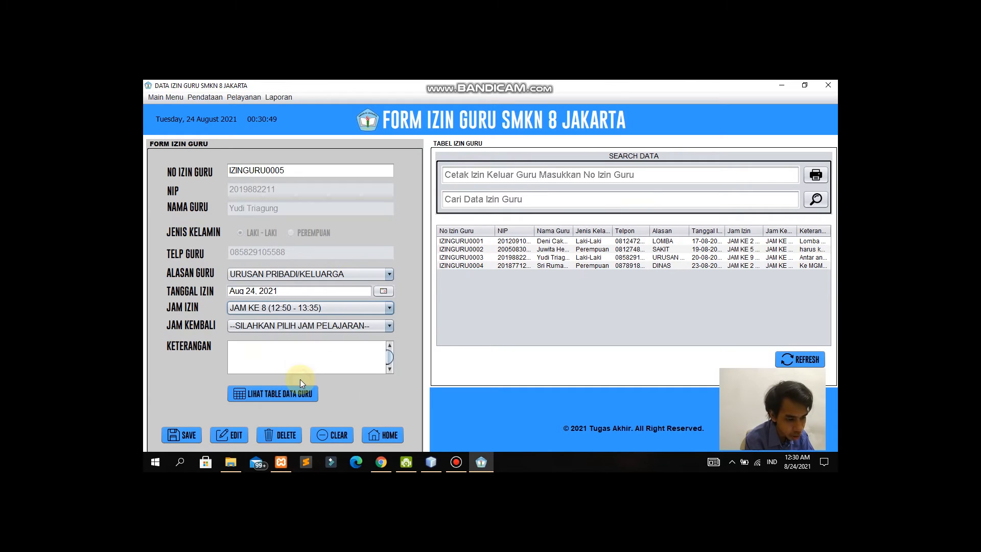
pyautogui.click(379, 327)
pyautogui.scroll(-2, 317, 389)
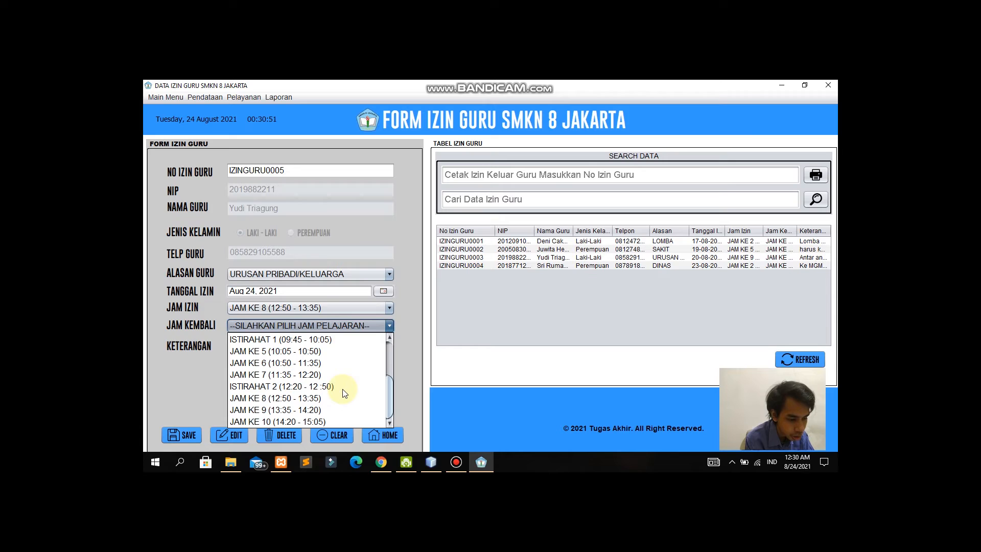
pyautogui.click(307, 419)
# Step: Enter the note 'urus anak kerumah sakit' and save permit IZINGURU0005
pyautogui.click(335, 353)
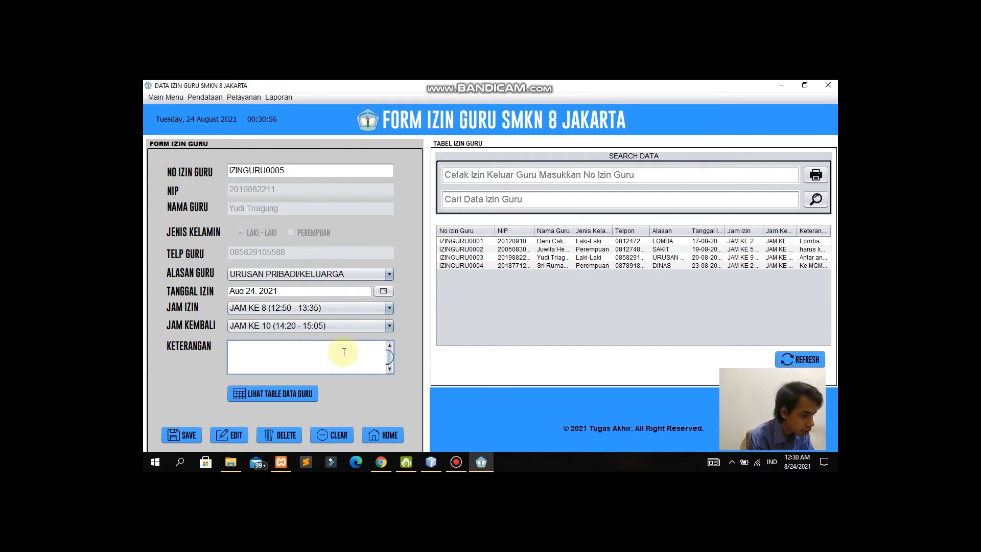
pyautogui.write('antar =')
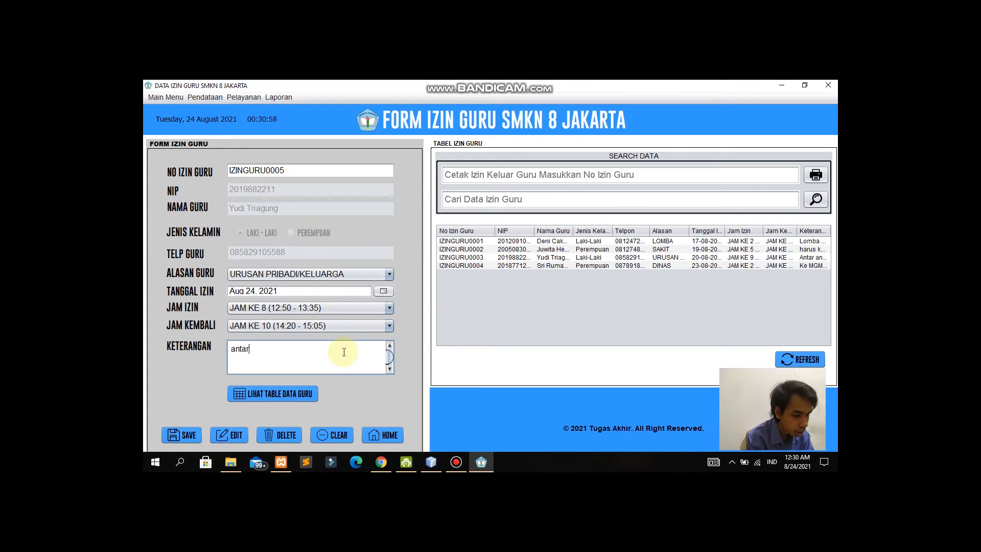
pyautogui.press('BackSpace')
pyautogui.press('BackSpace')
pyautogui.press('BackSpace')
pyautogui.press('BackSpace')
pyautogui.press('BackSpace')
pyautogui.press('BackSpace')
pyautogui.press('BackSpace')
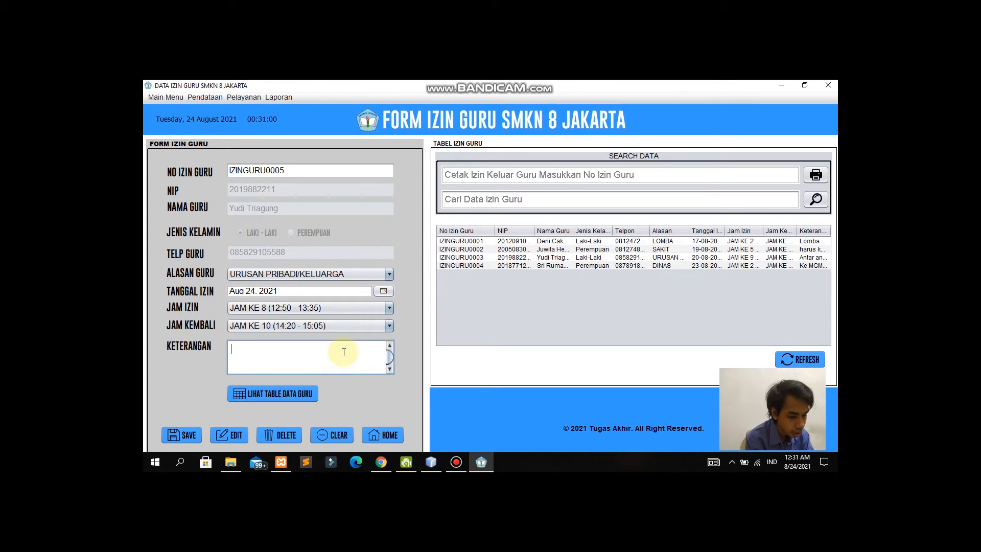
pyautogui.write('A')
pyautogui.press('BackSpace')
pyautogui.write('A')
pyautogui.press('BackSpace')
pyautogui.write('urusa')
pyautogui.press('BackSpace')
pyautogui.write('anak kerumah')
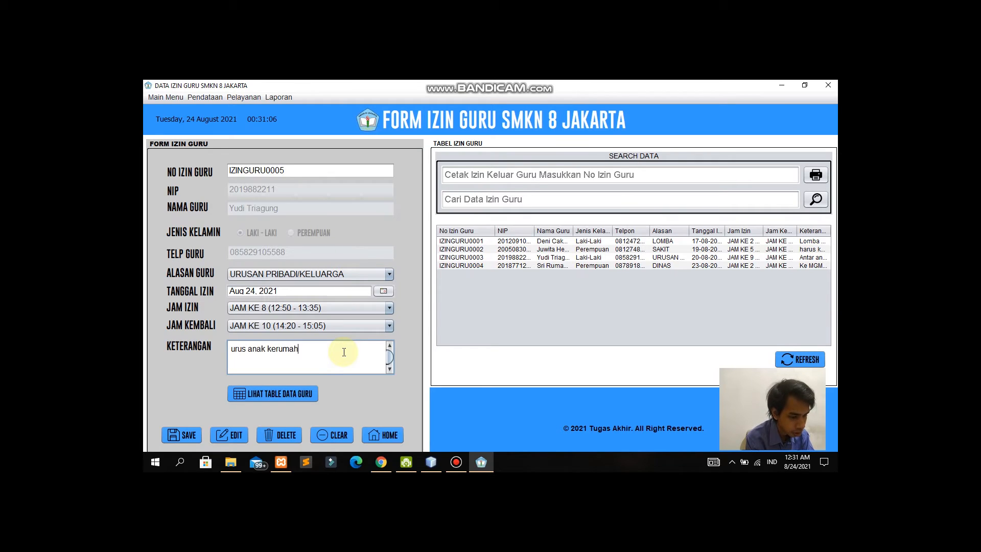
pyautogui.write(' sakit')
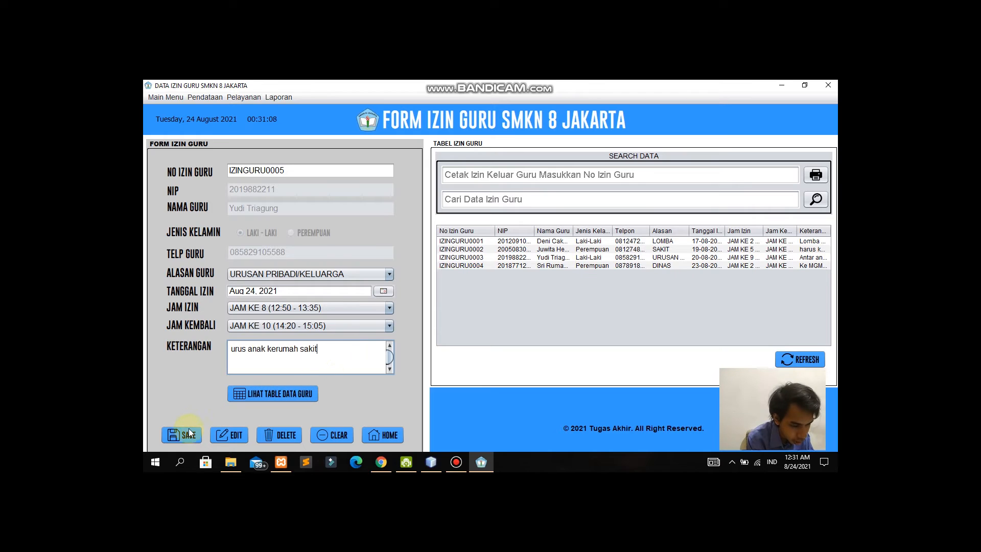
pyautogui.click(186, 434)
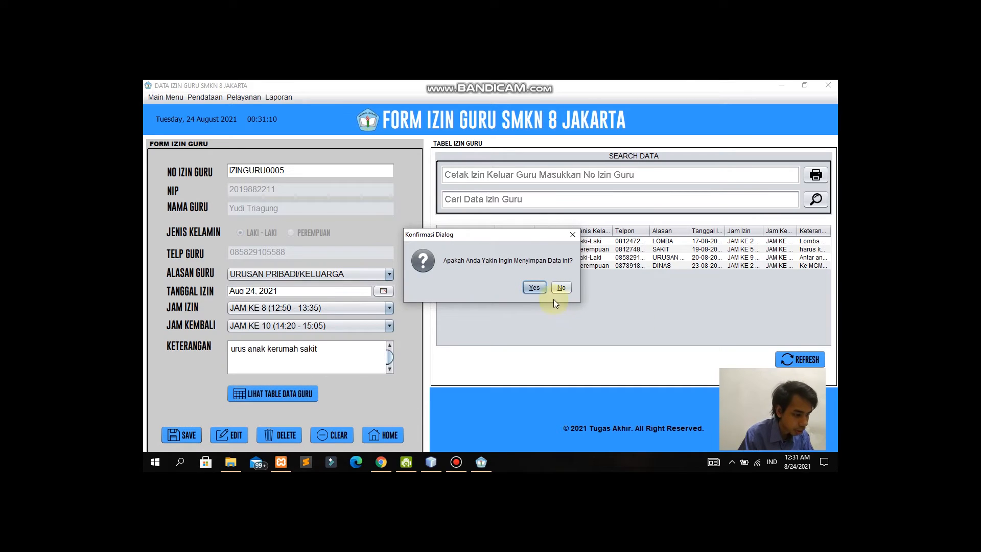
pyautogui.click(534, 287)
pyautogui.click(539, 284)
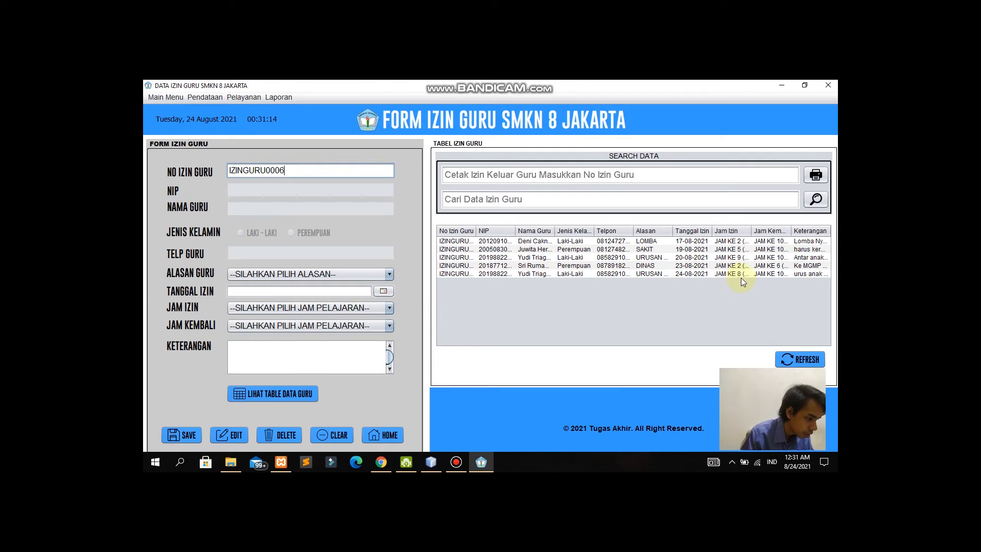
# Step: Load IZINGURU0005 and change its reason to DINAS, hours JAM KE 5 to JAM KE 8
pyautogui.click(461, 274)
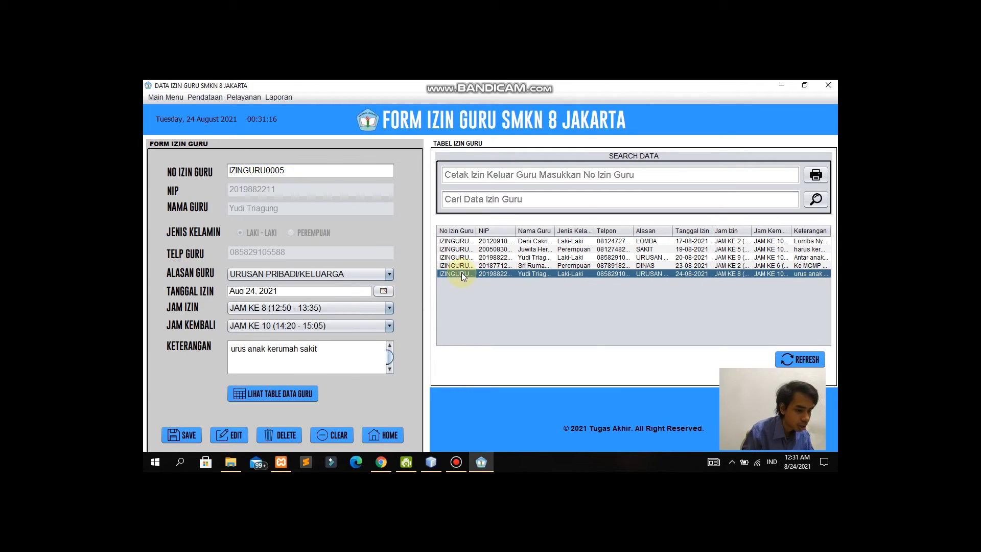
pyautogui.click(379, 271)
pyautogui.click(320, 335)
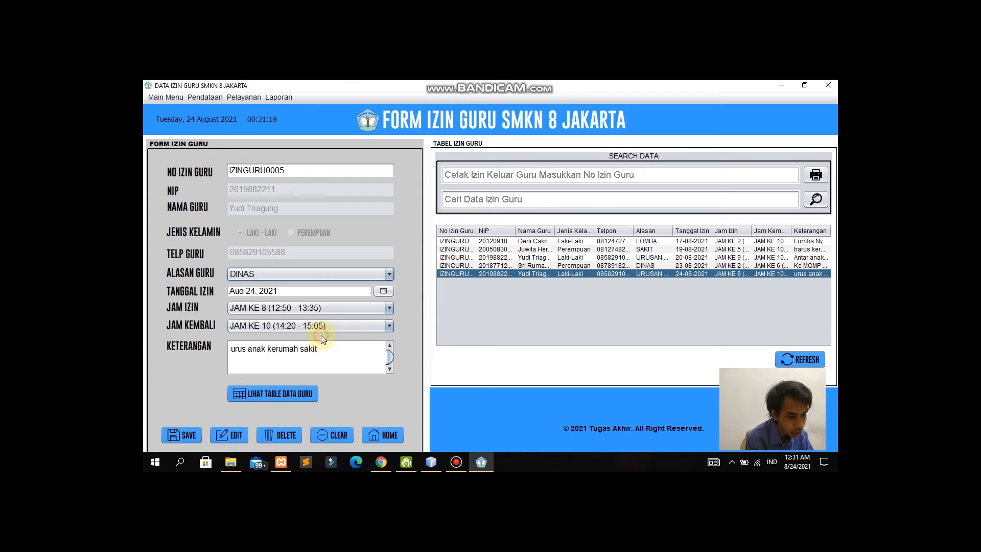
pyautogui.click(379, 312)
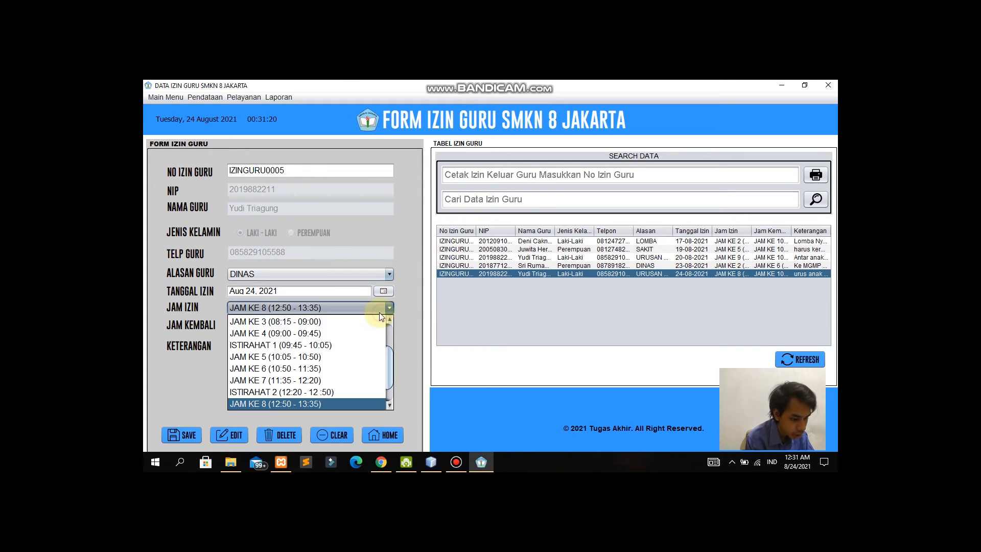
pyautogui.click(339, 356)
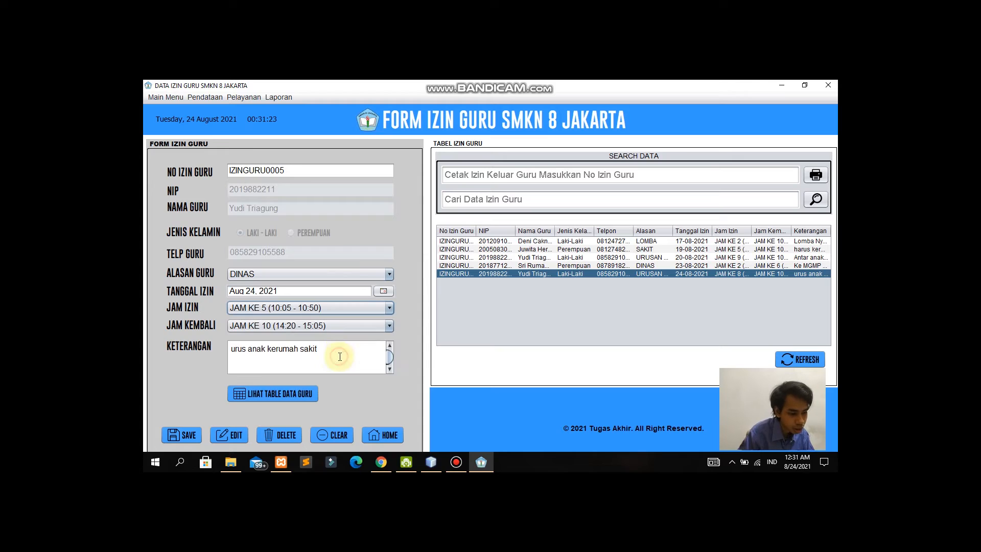
pyautogui.click(368, 327)
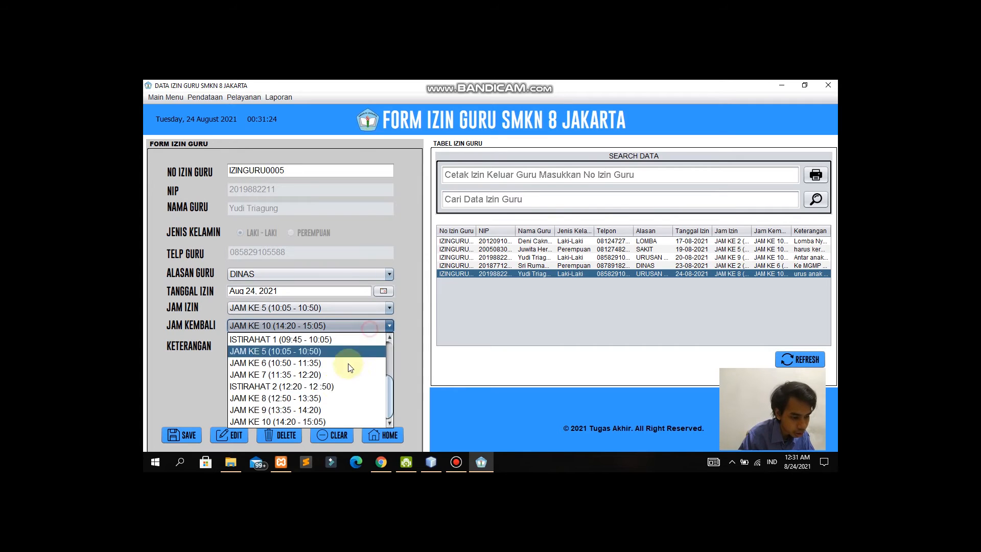
pyautogui.click(335, 399)
# Step: Replace the note with 'dinas ke mgmp matematika' and save the edit
pyautogui.moveTo(318, 348); pyautogui.dragTo(218, 341)
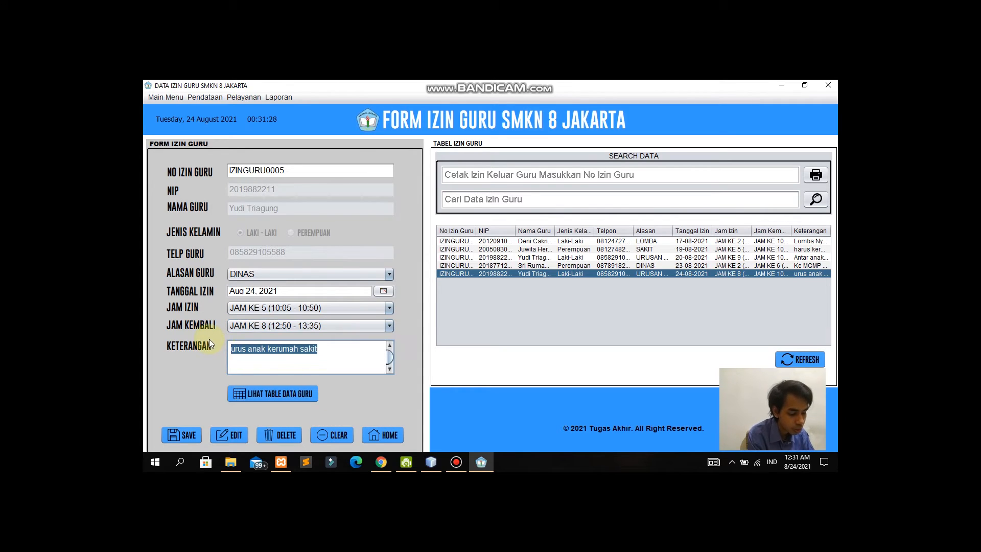
pyautogui.write('dinas ')
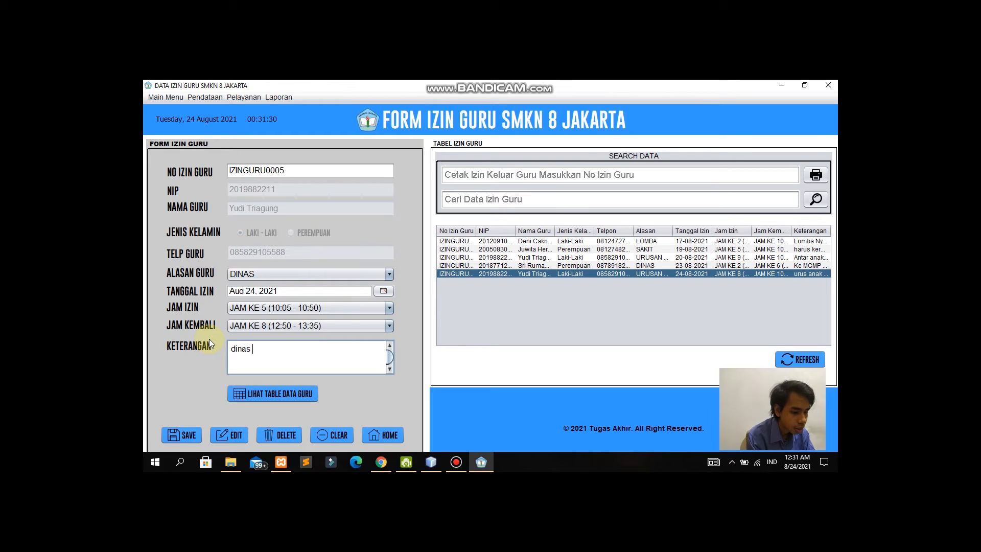
pyautogui.write('ke mgmp')
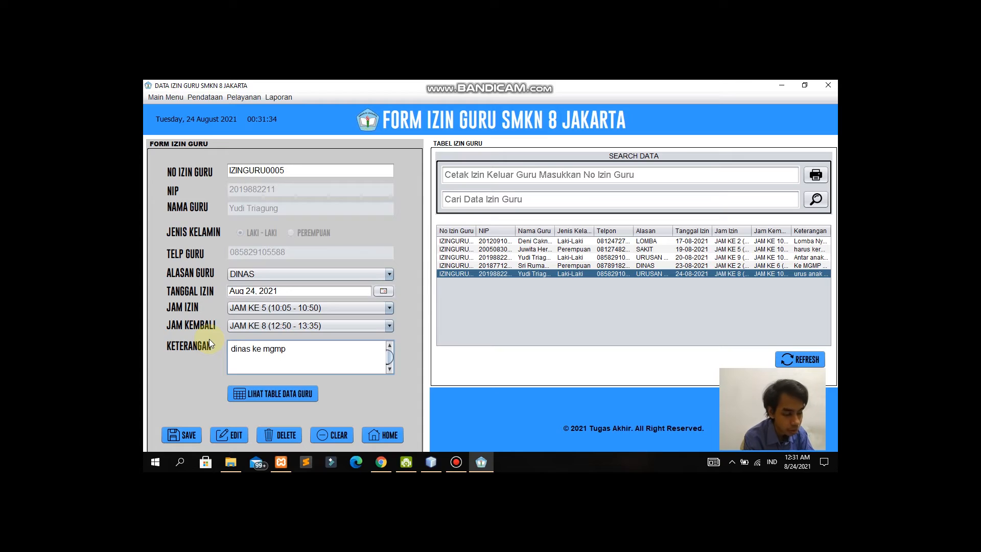
pyautogui.write(' ma')
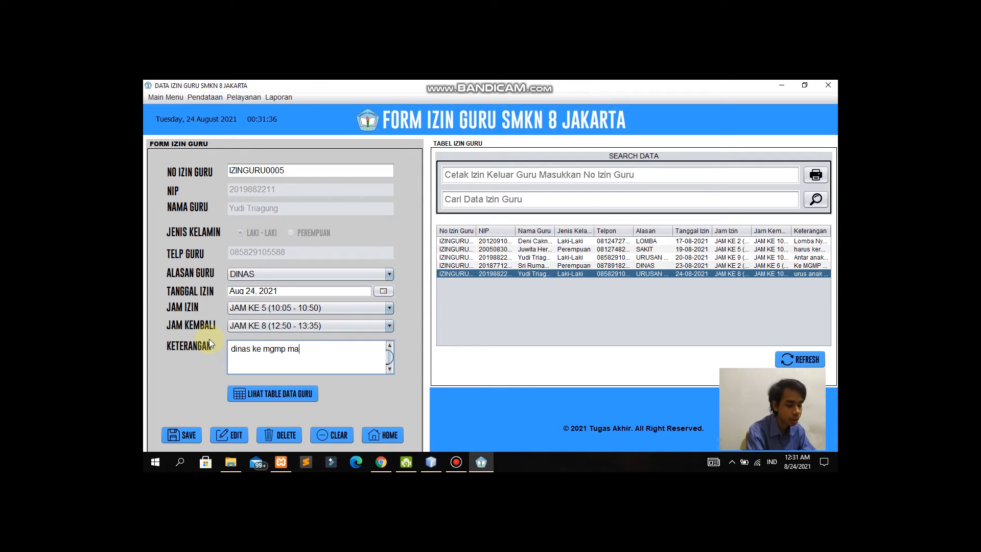
pyautogui.write('tematika')
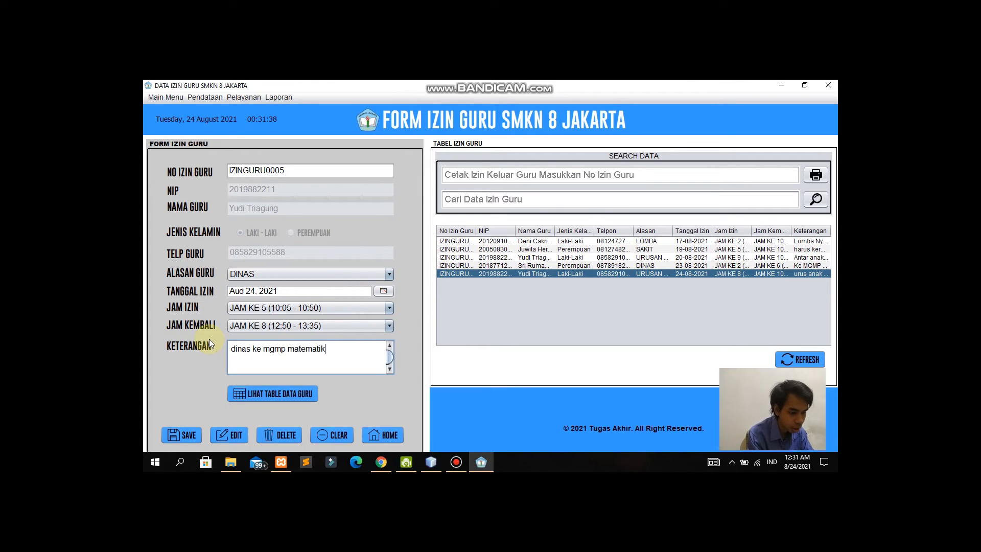
pyautogui.click(224, 434)
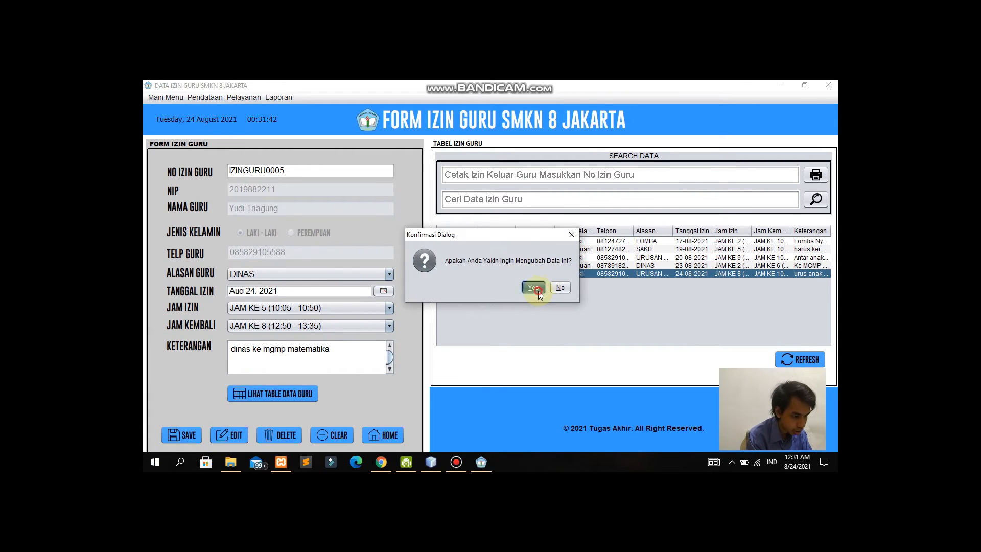
pyautogui.click(534, 287)
pyautogui.click(543, 286)
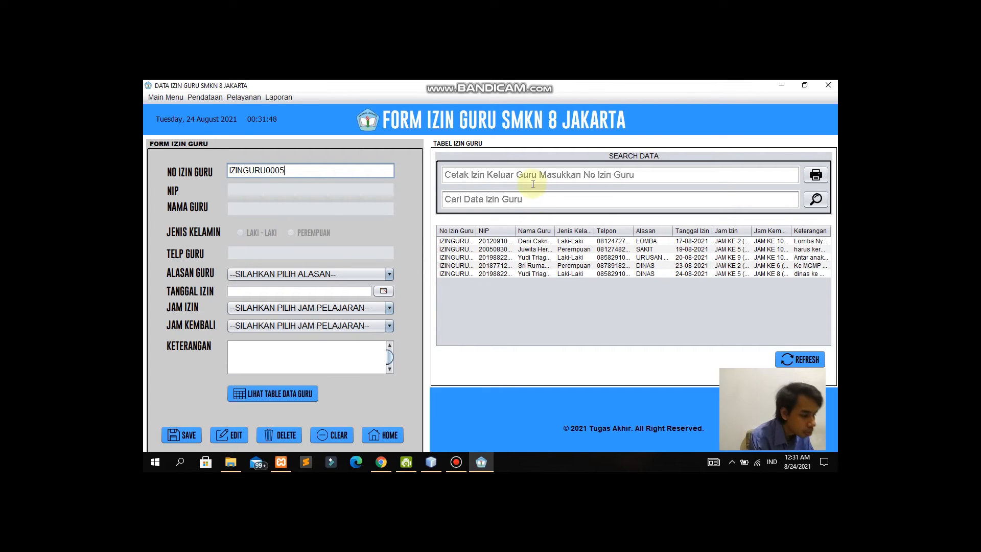
pyautogui.click(540, 198)
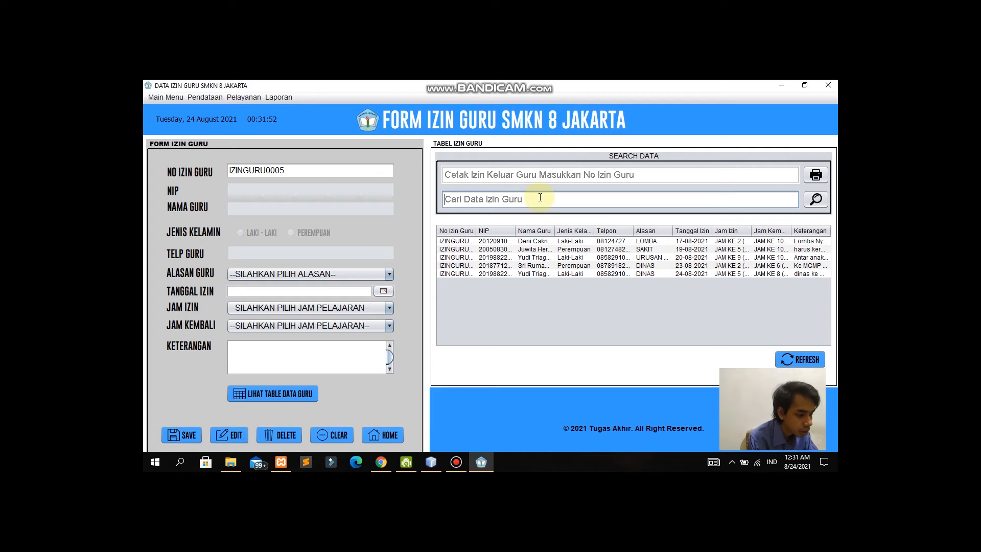
pyautogui.write('Yudi')
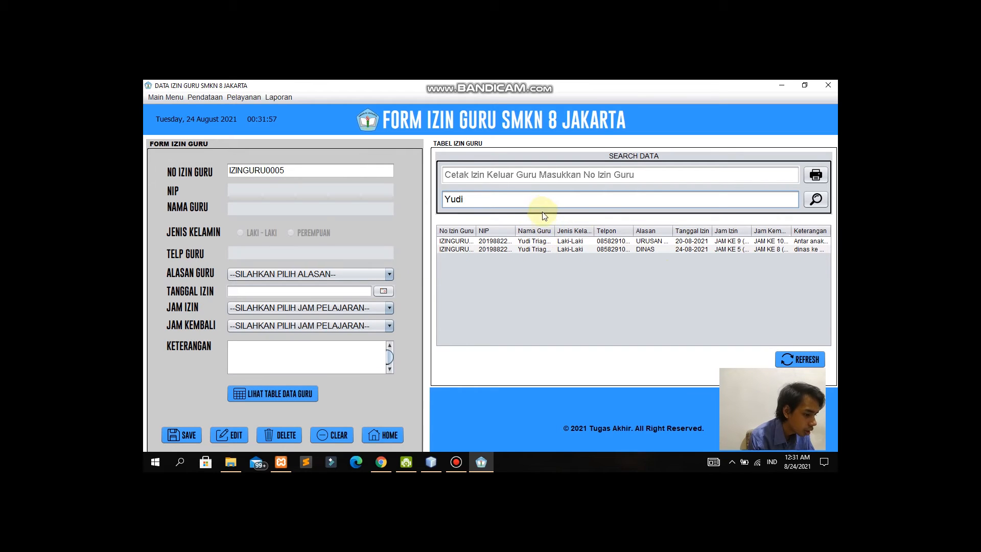
pyautogui.press('BackSpace')
pyautogui.press('BackSpace')
pyautogui.press('BackSpace')
pyautogui.press('BackSpace')
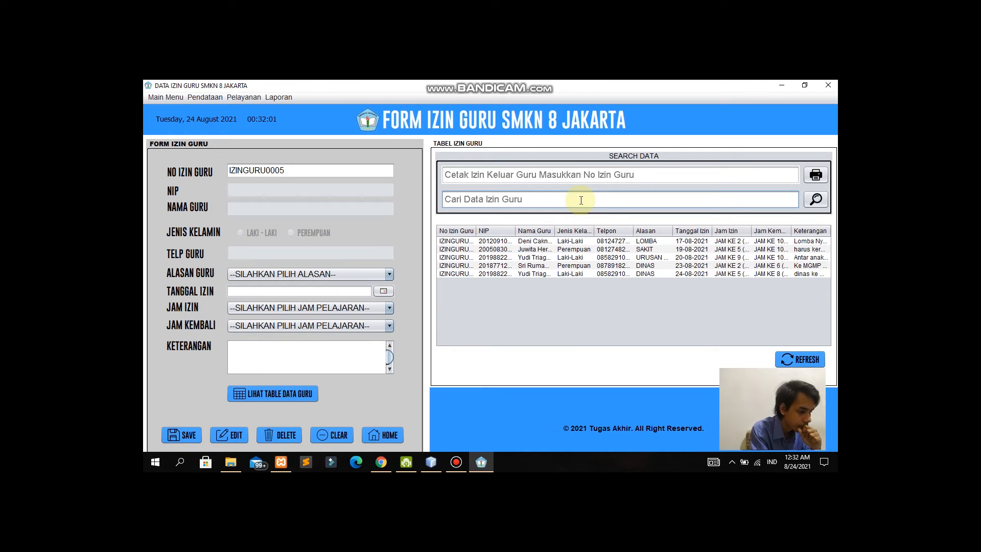
pyautogui.write('Jam Ke 5')
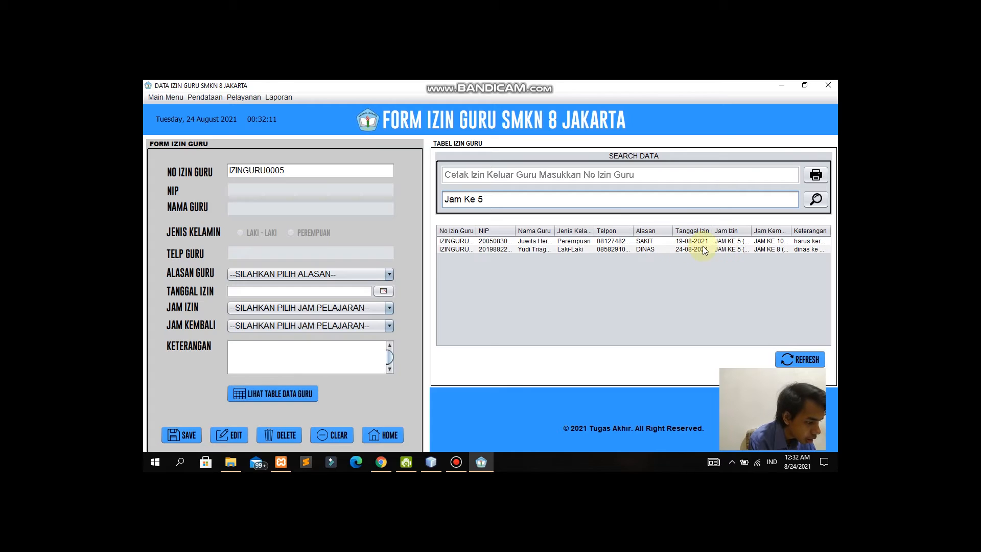
pyautogui.moveTo(602, 203); pyautogui.dragTo(401, 193)
pyautogui.press('BackSpace')
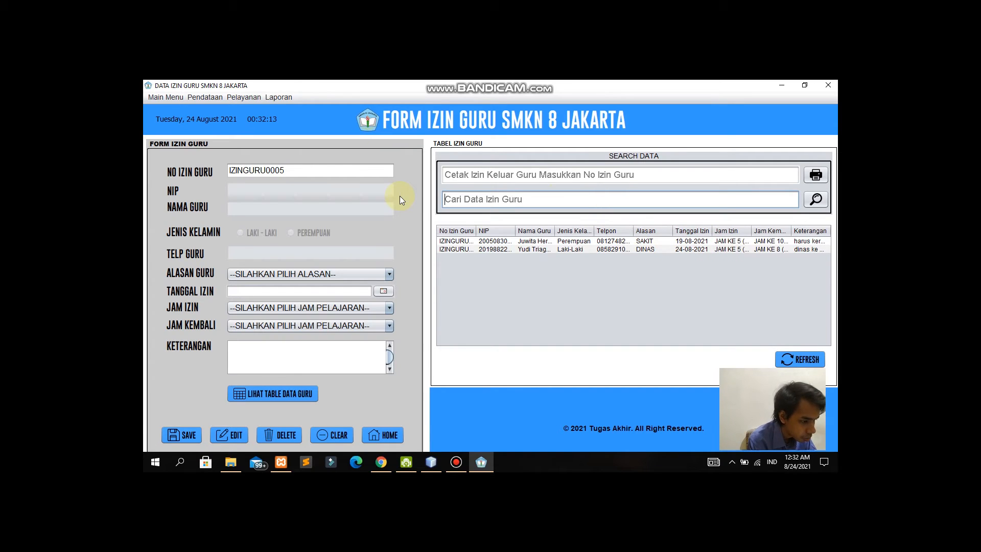
pyautogui.write('19')
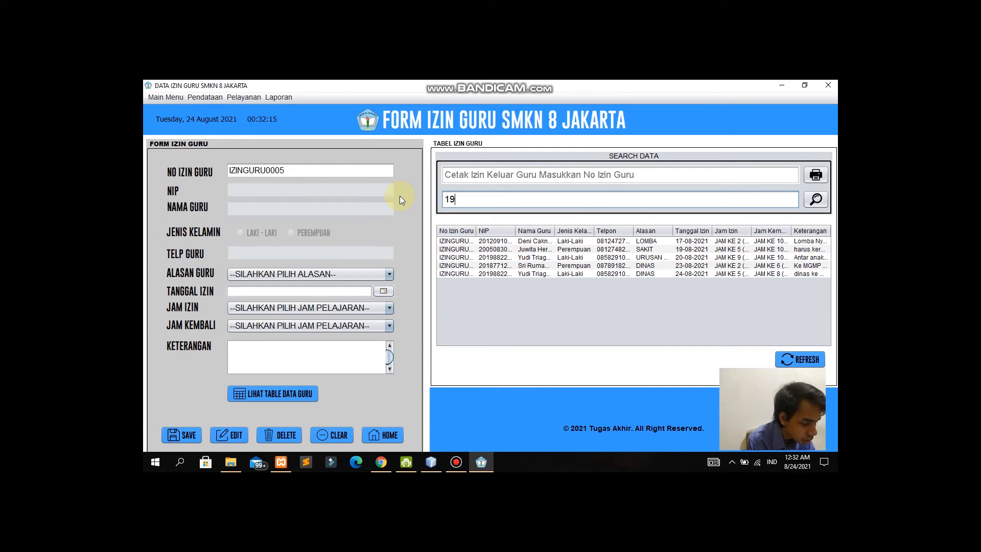
pyautogui.write('-08')
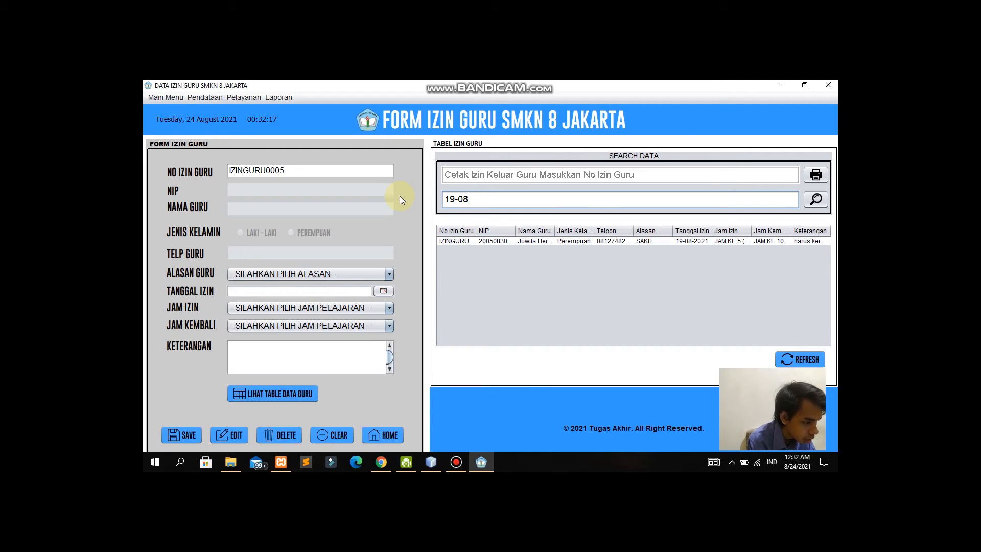
pyautogui.write('-2021')
pyautogui.moveTo(491, 199); pyautogui.dragTo(405, 189)
pyautogui.press('BackSpace')
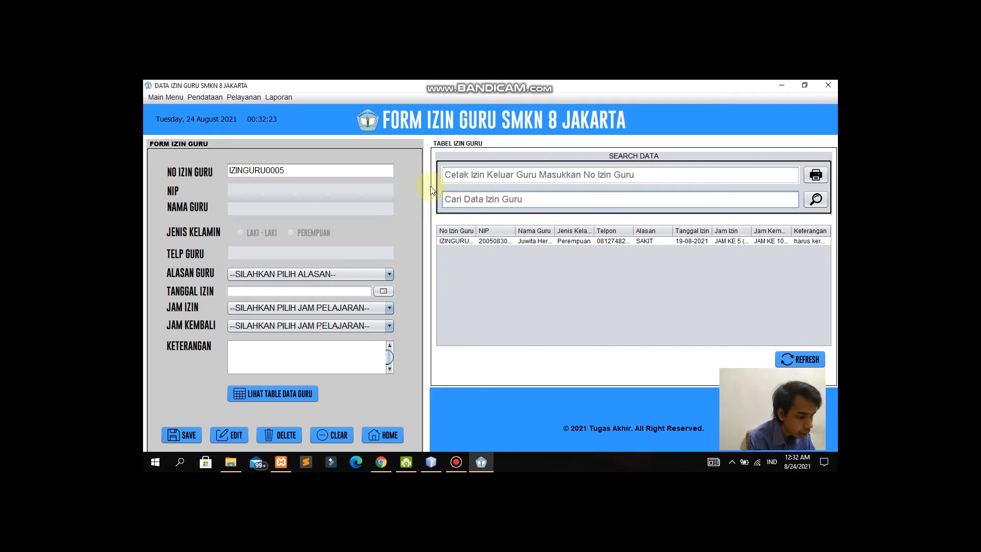
pyautogui.press('Return')
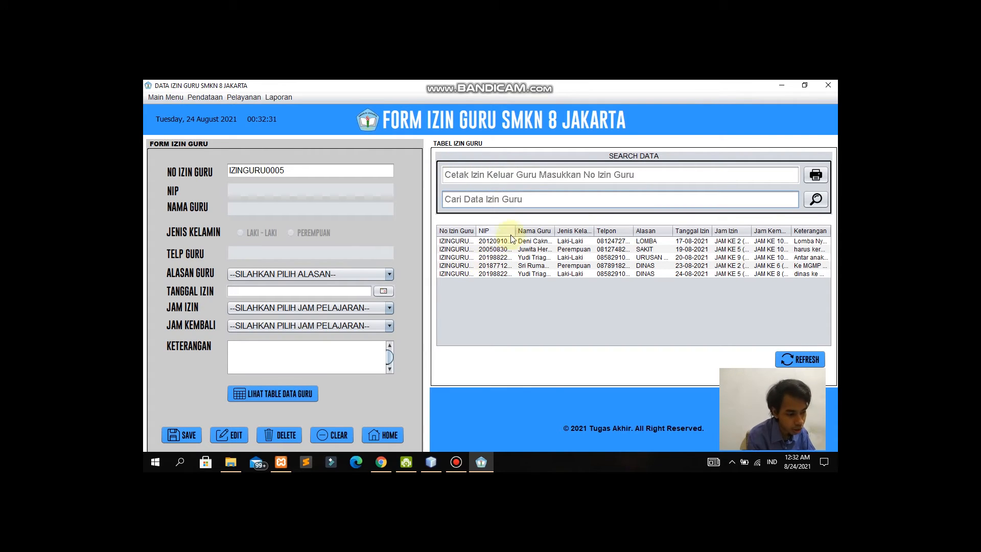
# Step: Copy IZINGURU0005 into the Cetak Izin Keluar Guru field, print its slip, and close the preview
pyautogui.click(461, 274)
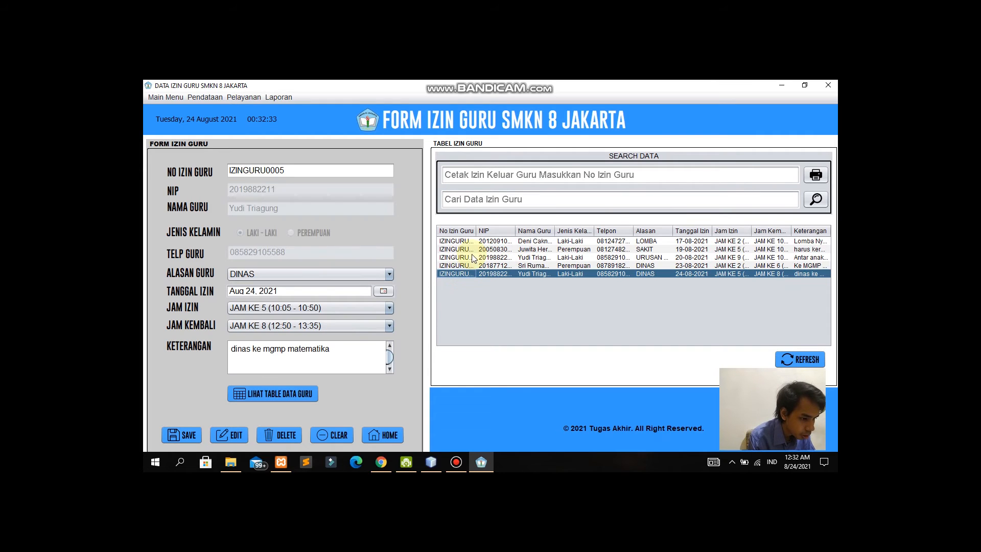
pyautogui.moveTo(295, 170); pyautogui.dragTo(198, 157)
pyautogui.hotkey('ctrl', 'c')
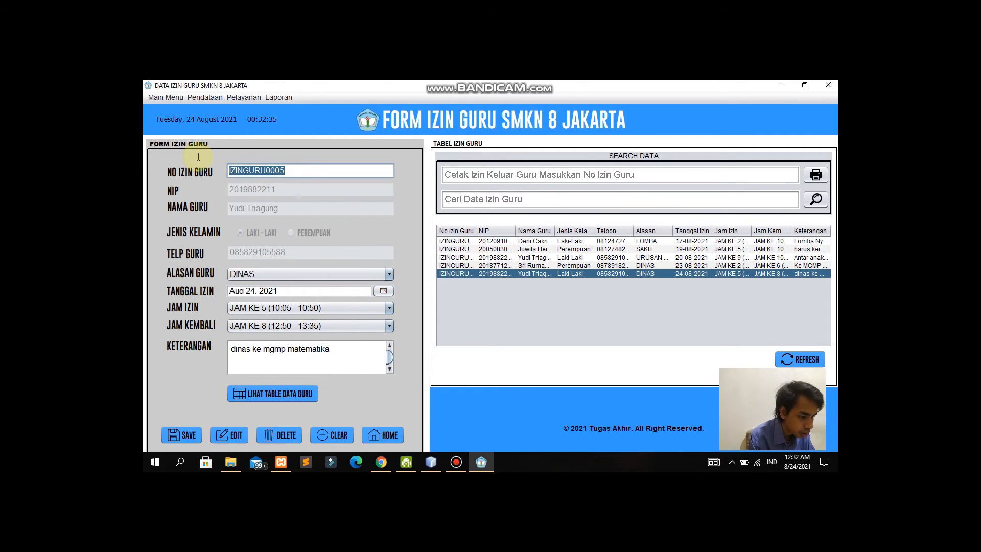
pyautogui.click(524, 175)
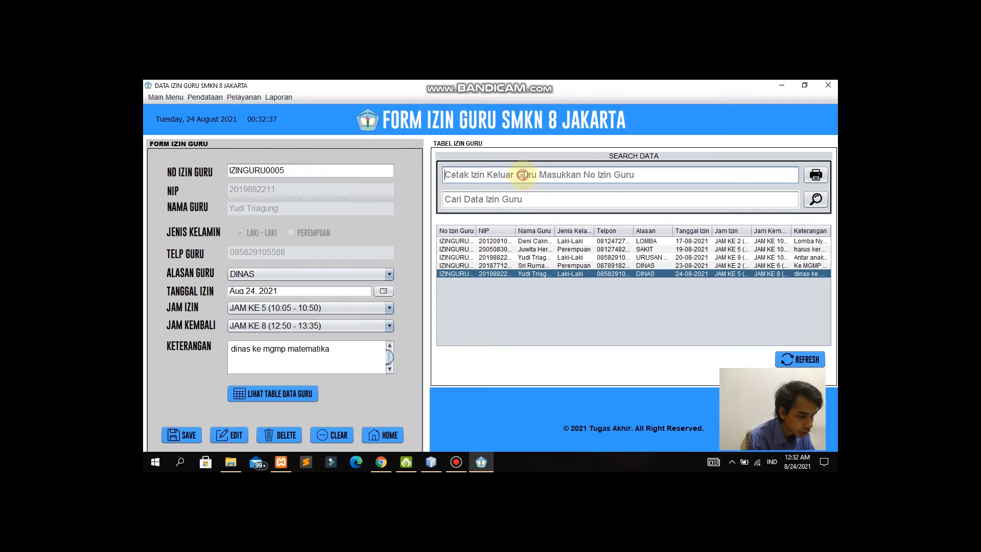
pyautogui.hotkey('ctrl', 'v')
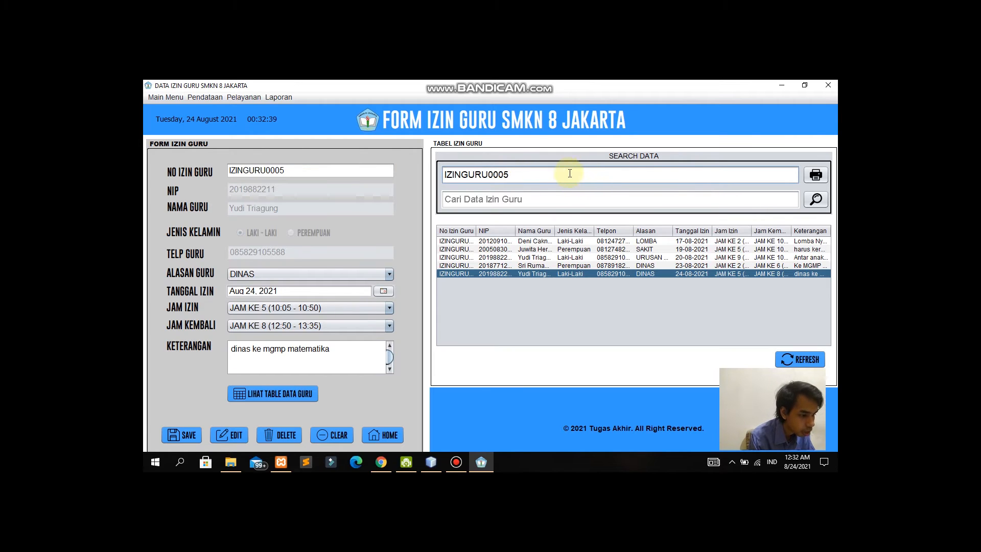
pyautogui.click(823, 176)
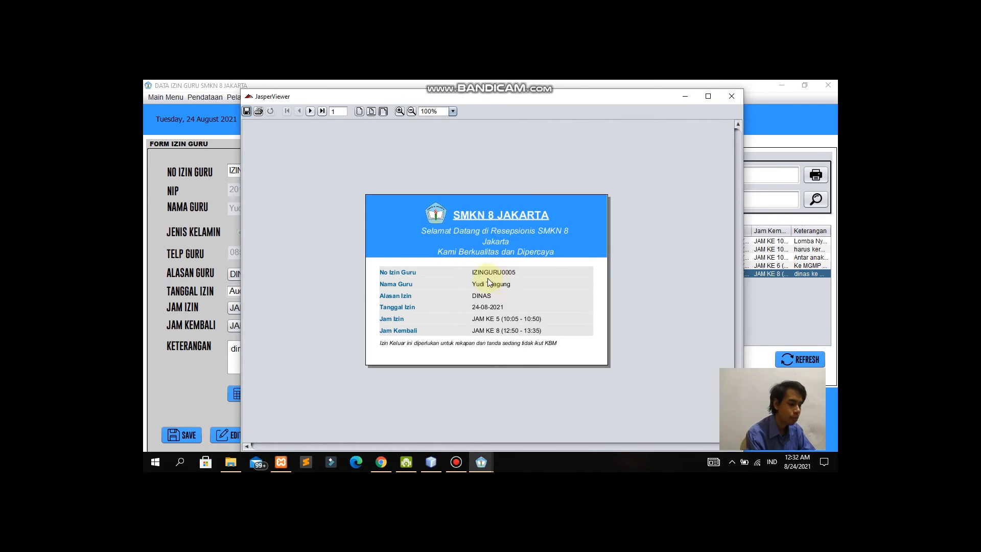
pyautogui.click(739, 99)
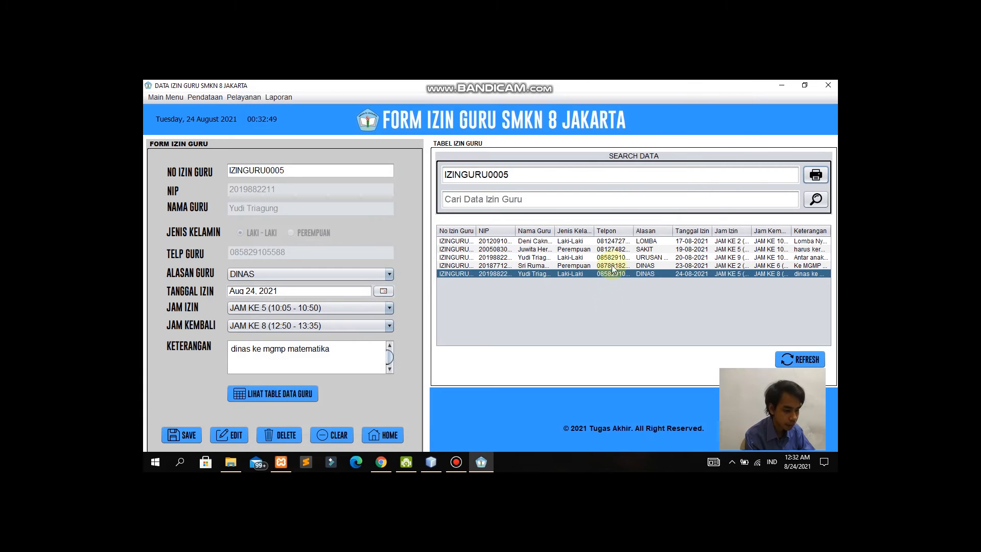
# Step: Clear the form and delete permit IZINGURU0005, confirming the prompts
pyautogui.click(336, 437)
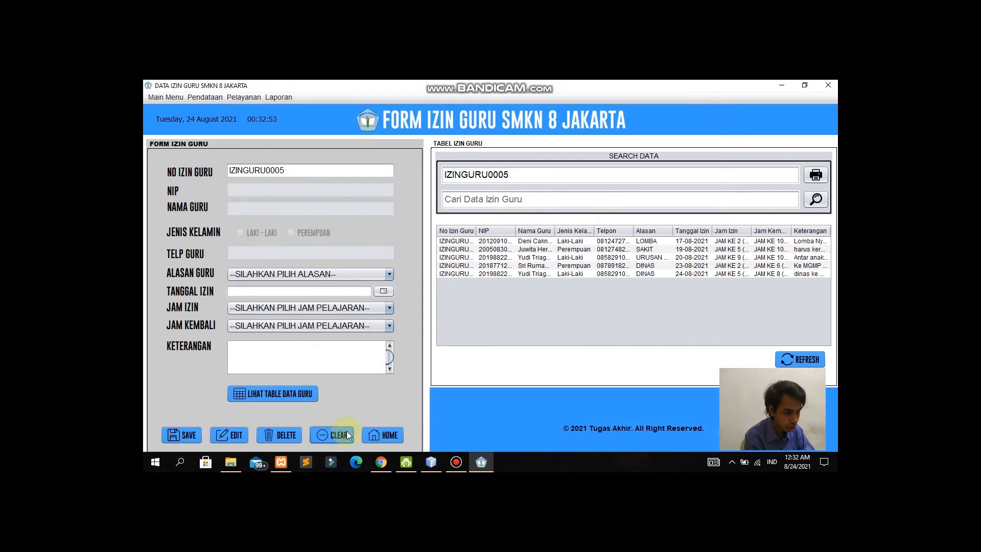
pyautogui.click(554, 274)
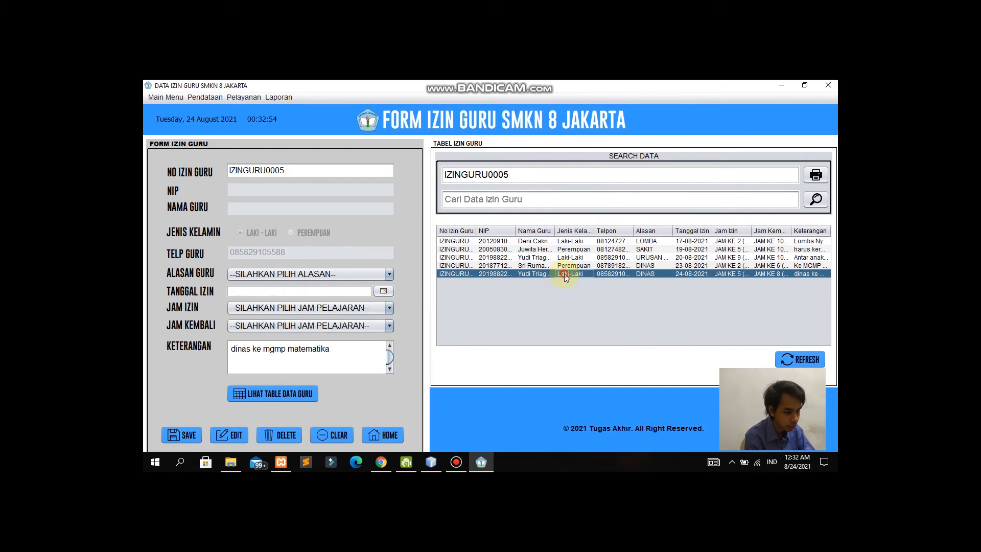
pyautogui.click(286, 436)
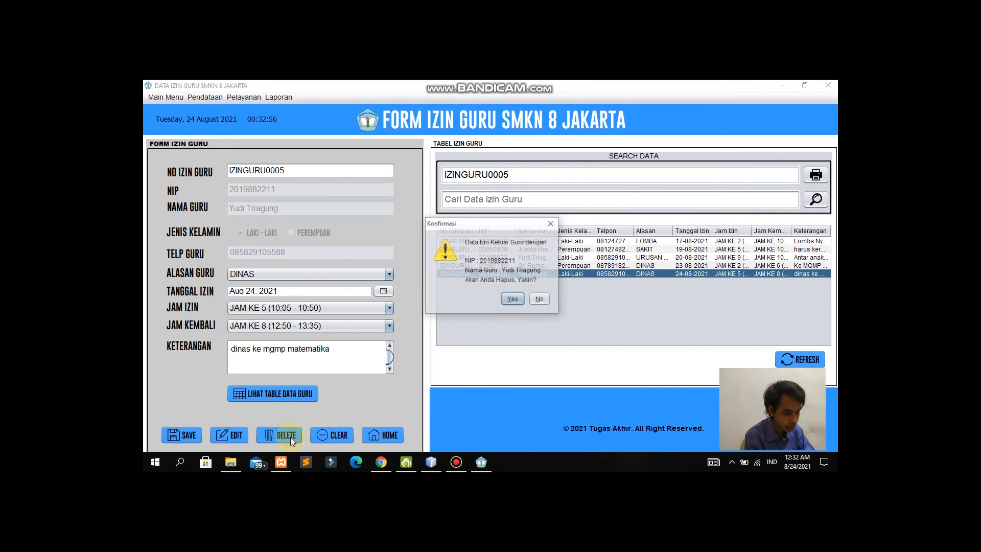
pyautogui.click(513, 299)
pyautogui.click(540, 286)
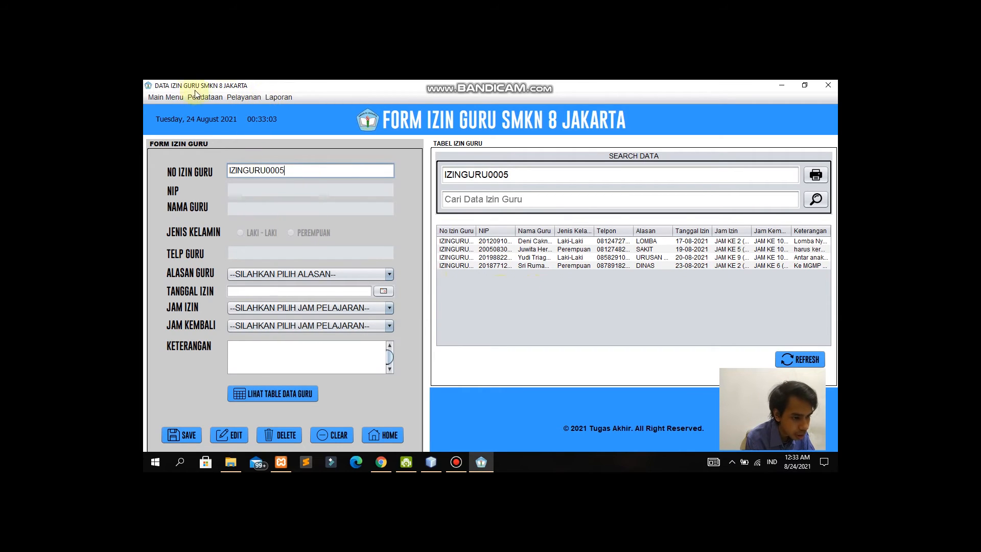
pyautogui.click(250, 98)
pyautogui.moveTo(278, 97)
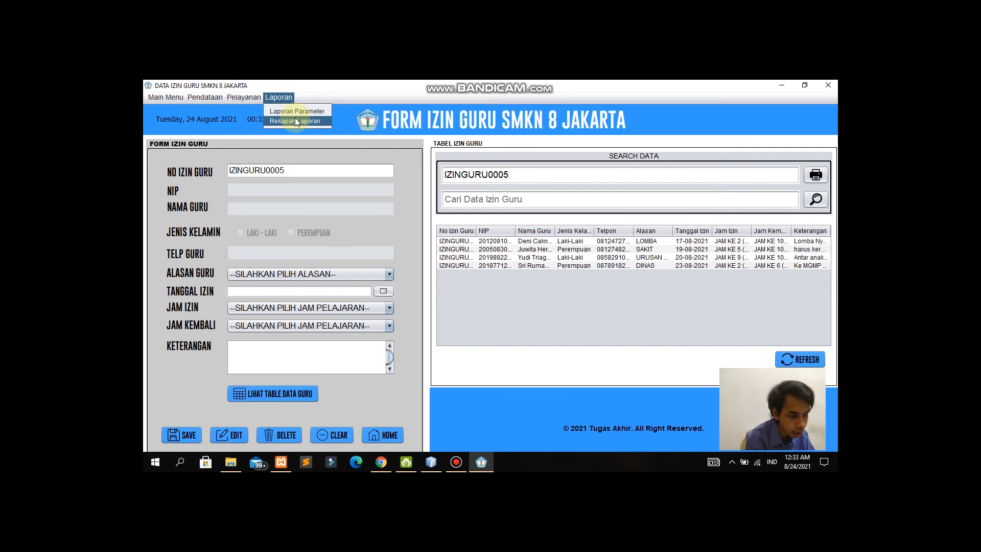
# Step: Open the Laporan Parameter Kunjungan window, moving NetBeans out of the way
pyautogui.click(323, 111)
pyautogui.click(791, 84)
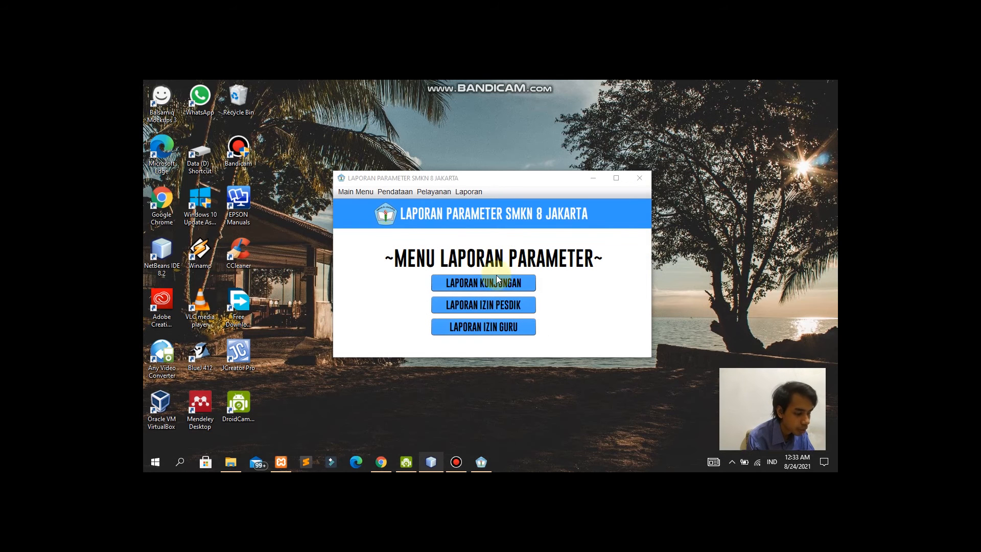
pyautogui.click(502, 277)
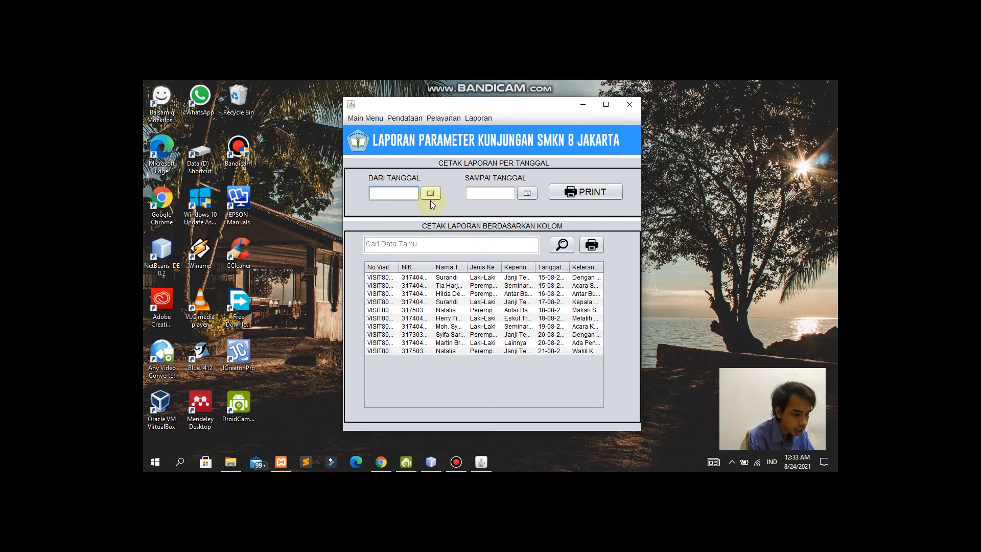
# Step: Set the range Aug 15 to Aug 22, 2021 and preview the visit report
pyautogui.click(391, 192)
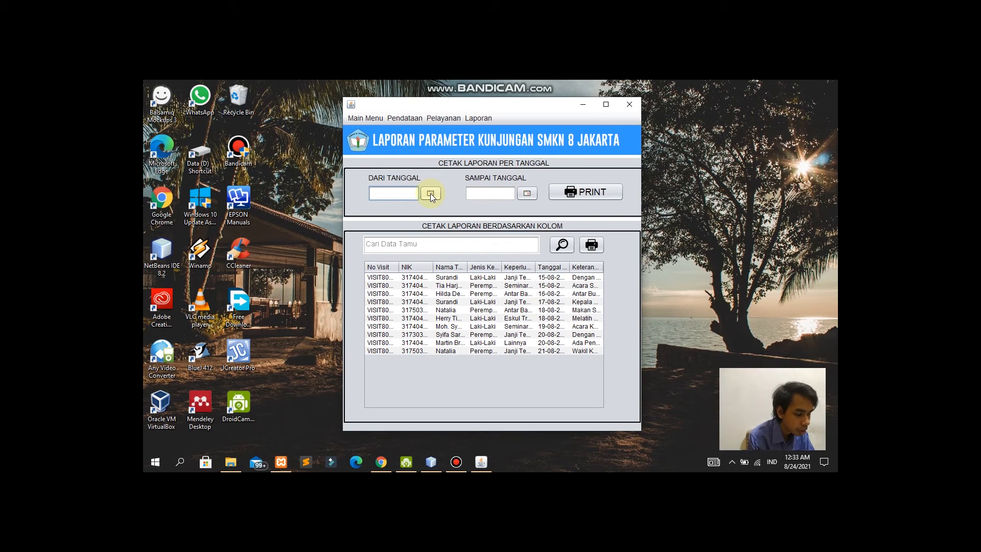
pyautogui.click(430, 192)
pyautogui.click(265, 268)
pyautogui.click(527, 193)
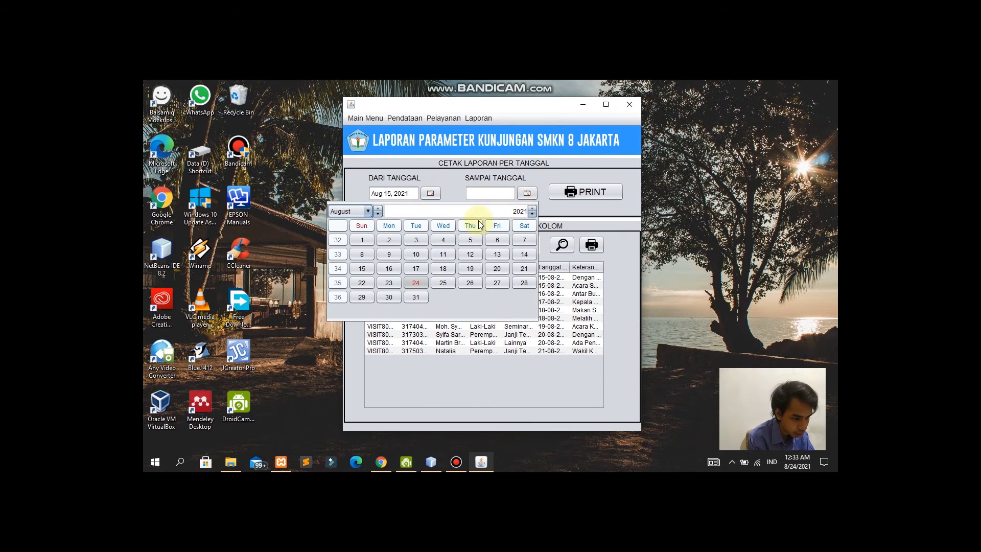
pyautogui.click(366, 286)
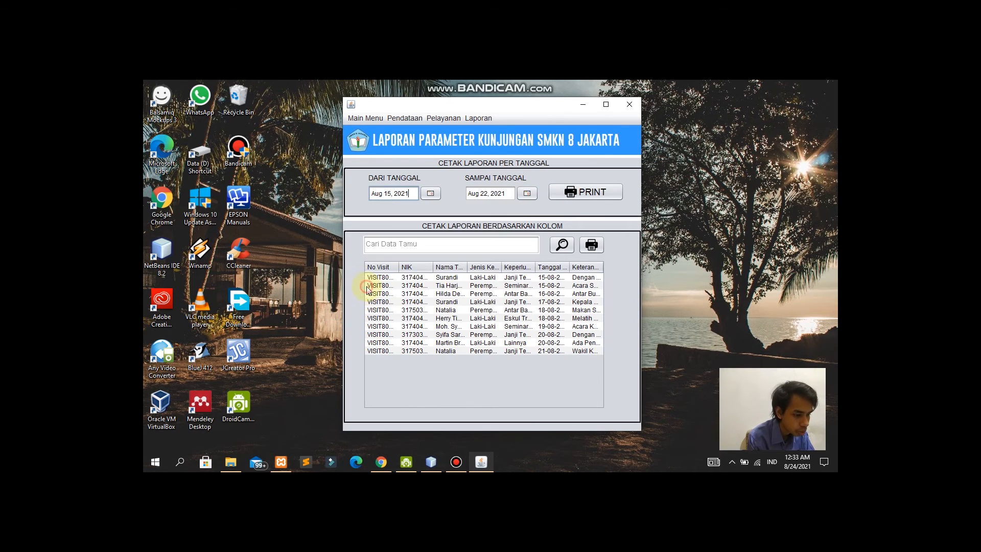
pyautogui.click(581, 192)
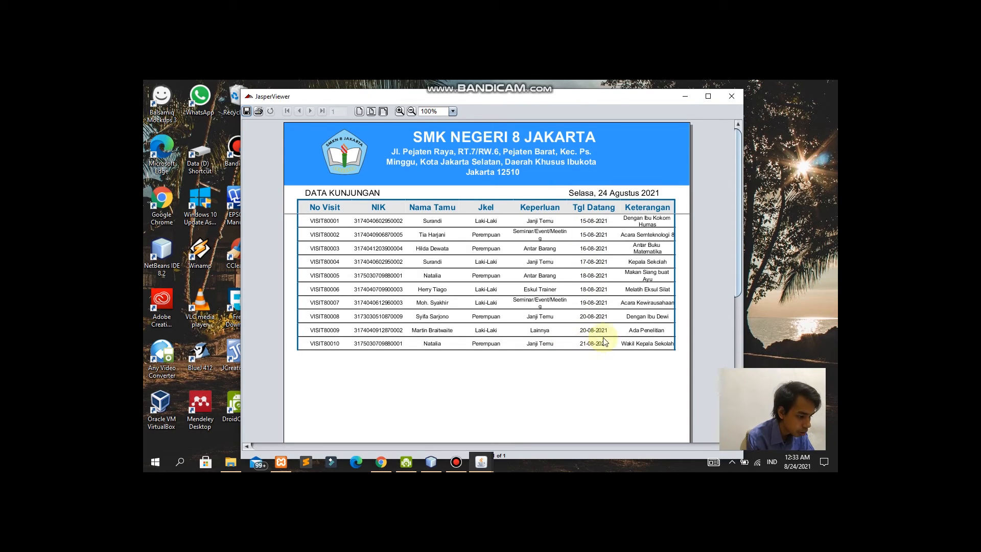
pyautogui.click(730, 97)
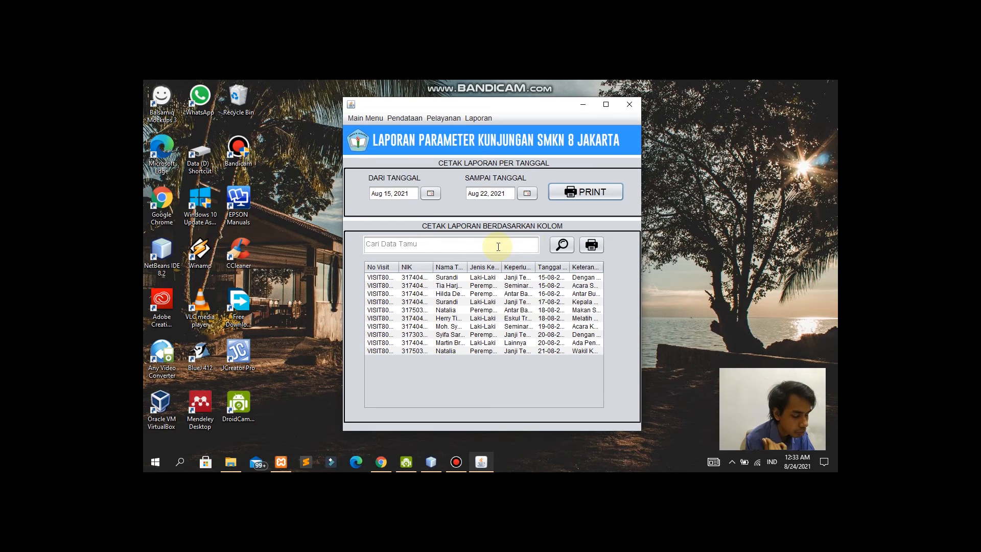
# Step: Search visits for 'Janji Temu' and preview the report of the four matching visits
pyautogui.click(483, 247)
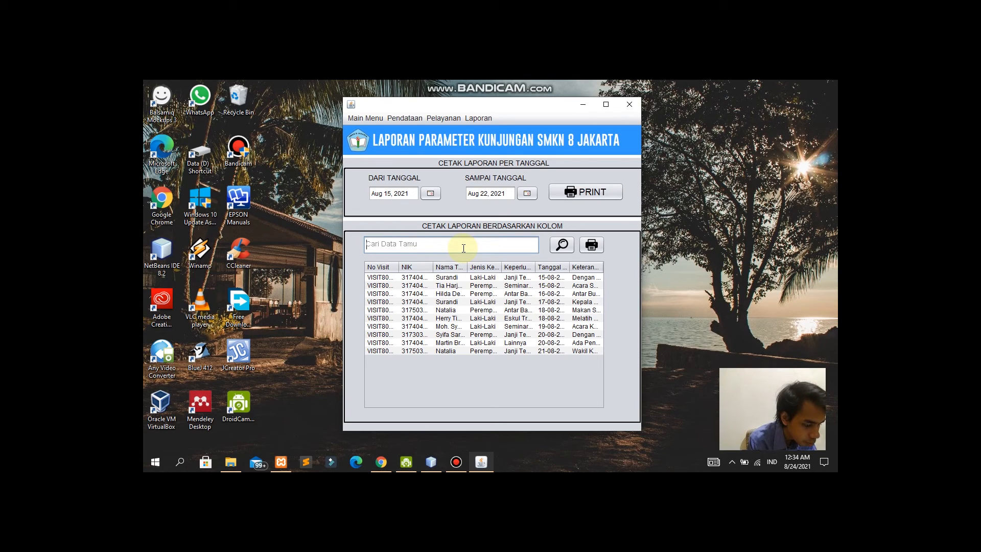
pyautogui.write('Janji Temu')
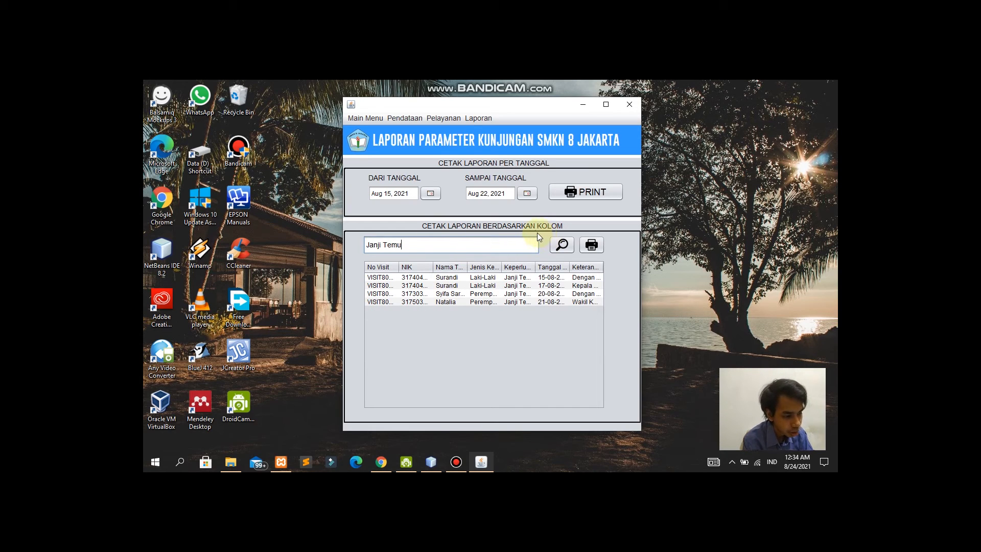
pyautogui.click(561, 250)
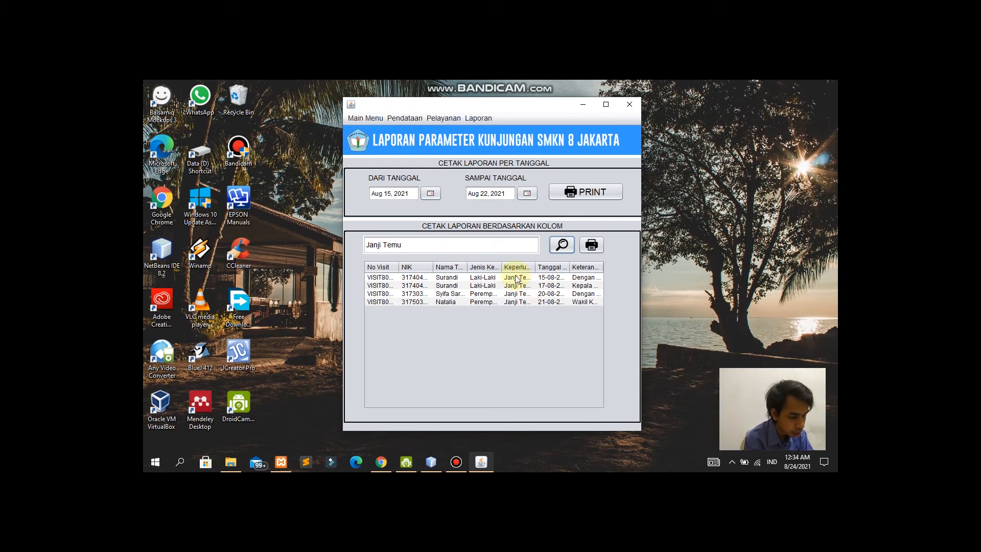
pyautogui.click(591, 246)
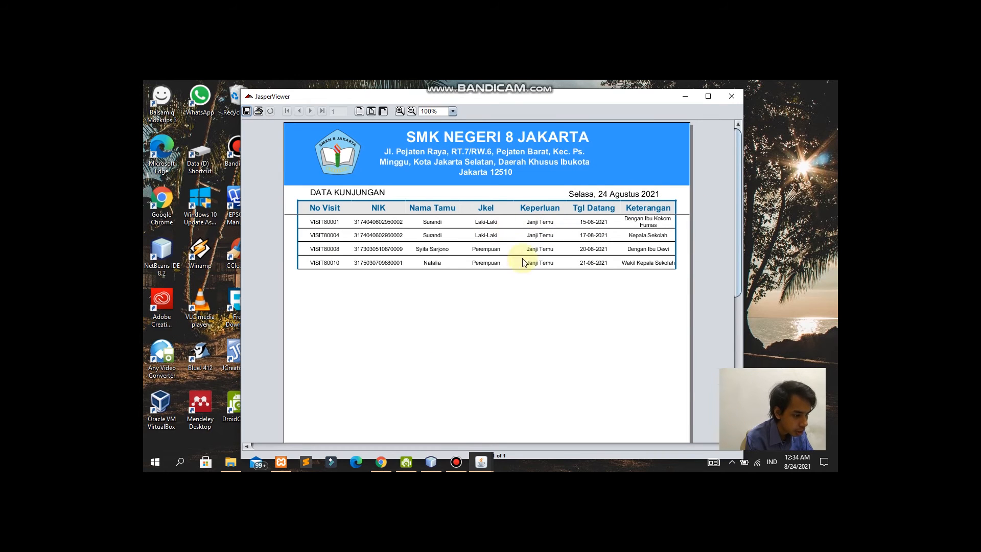
pyautogui.click(732, 96)
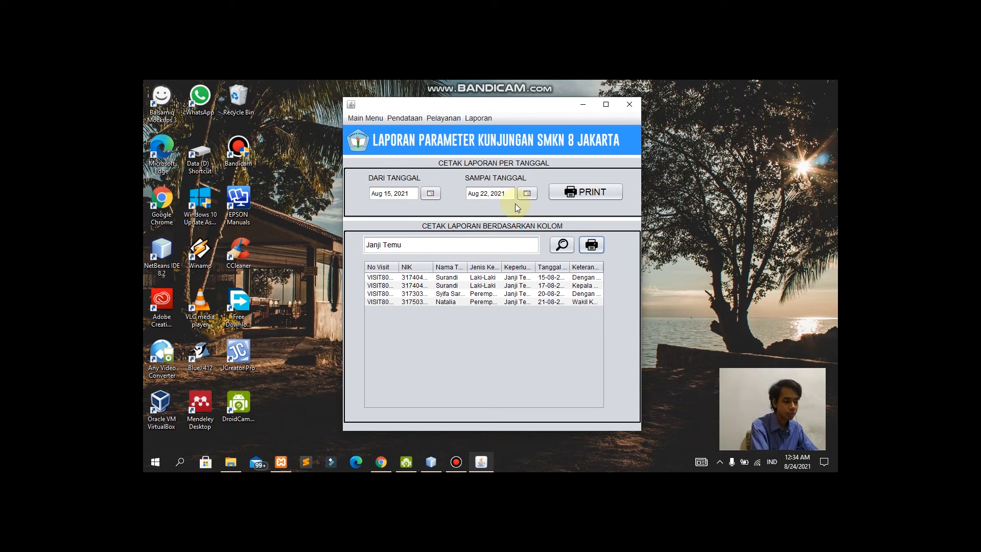
pyautogui.click(478, 118)
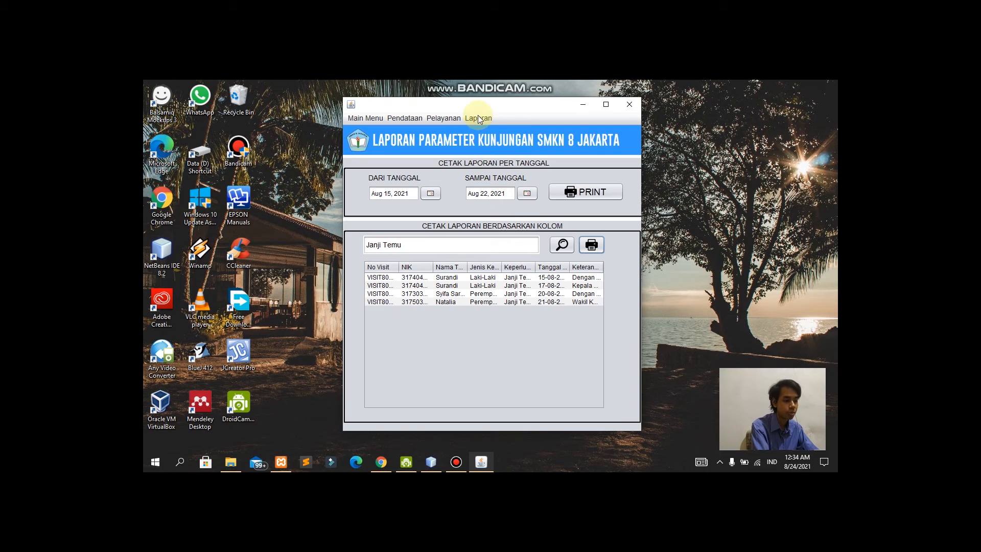
# Step: Open LAPORAN IZIN PESDIK, set Aug 16 to Aug 23, 2021, and preview the printed report
pyautogui.click(489, 130)
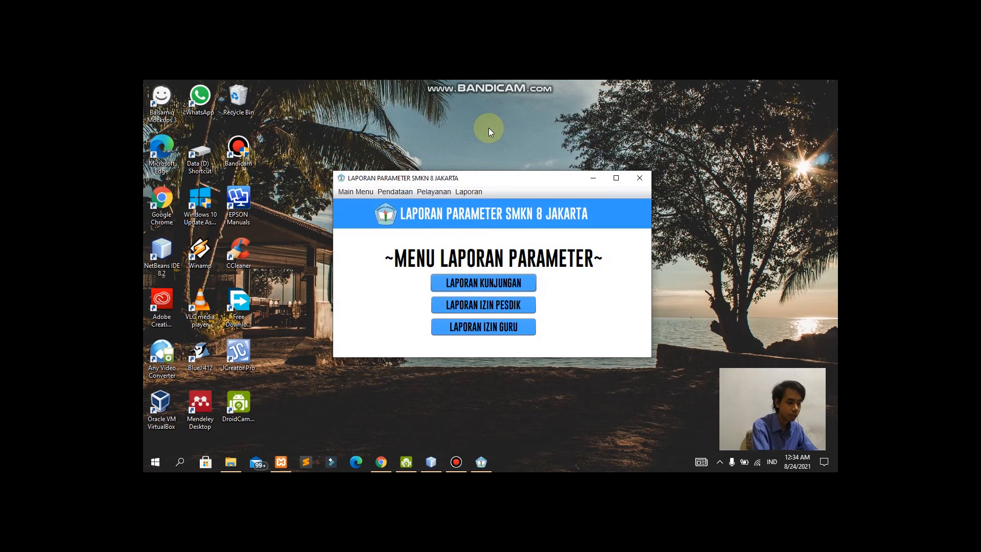
pyautogui.click(513, 309)
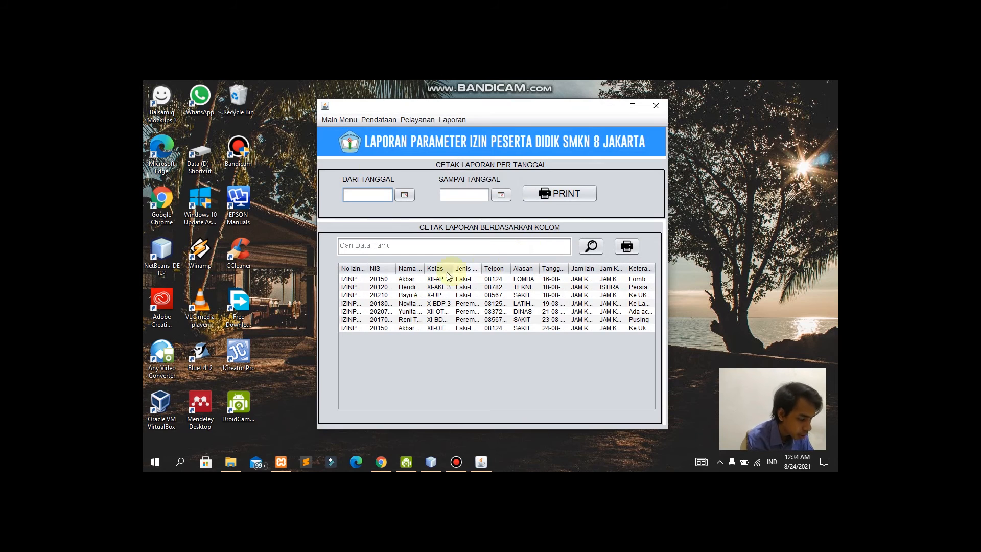
pyautogui.click(403, 194)
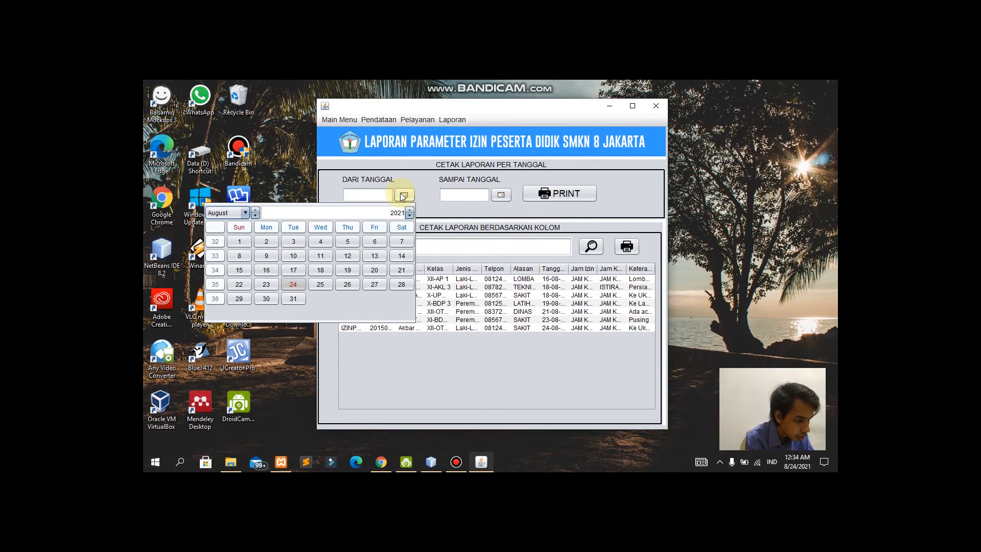
pyautogui.click(260, 272)
pyautogui.click(501, 195)
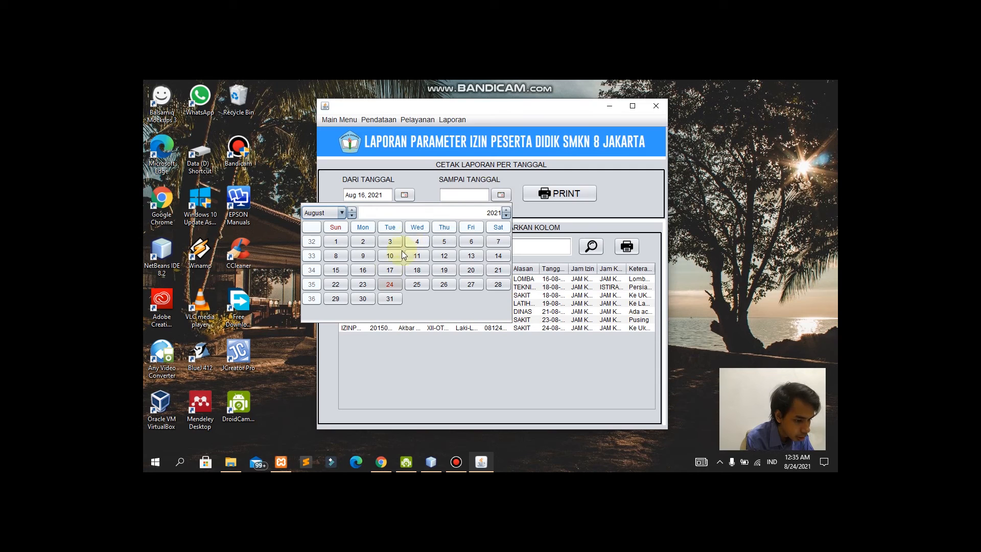
pyautogui.click(364, 284)
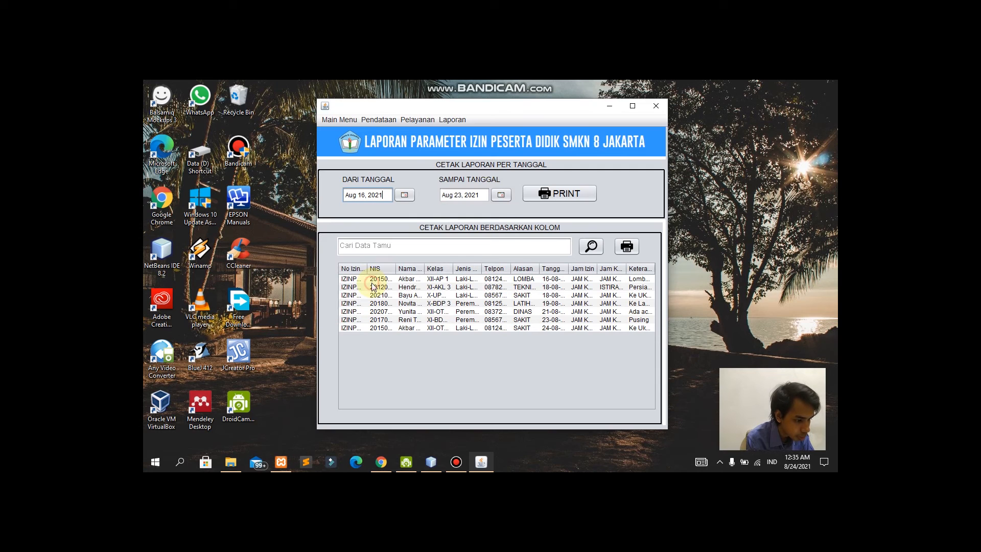
pyautogui.click(562, 194)
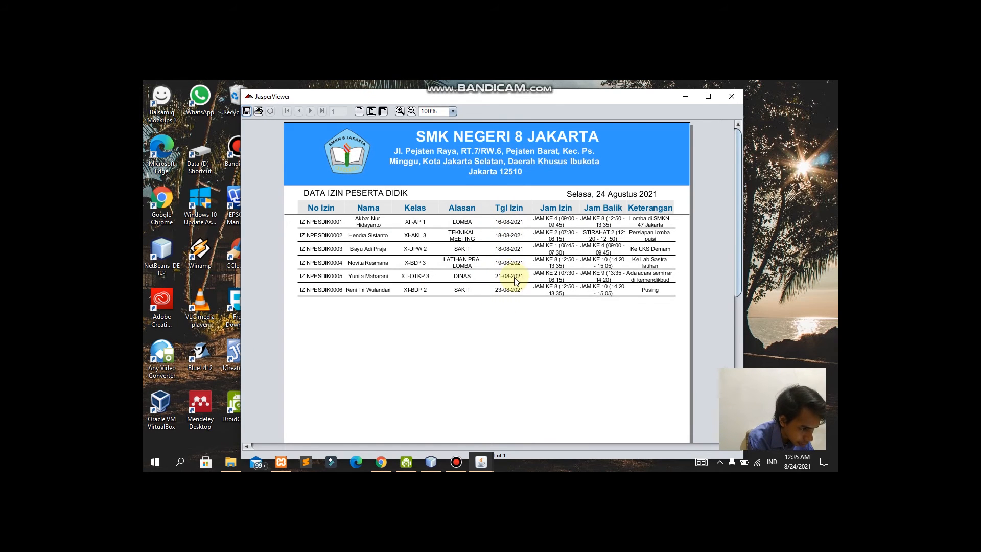
pyautogui.click(731, 96)
pyautogui.click(394, 245)
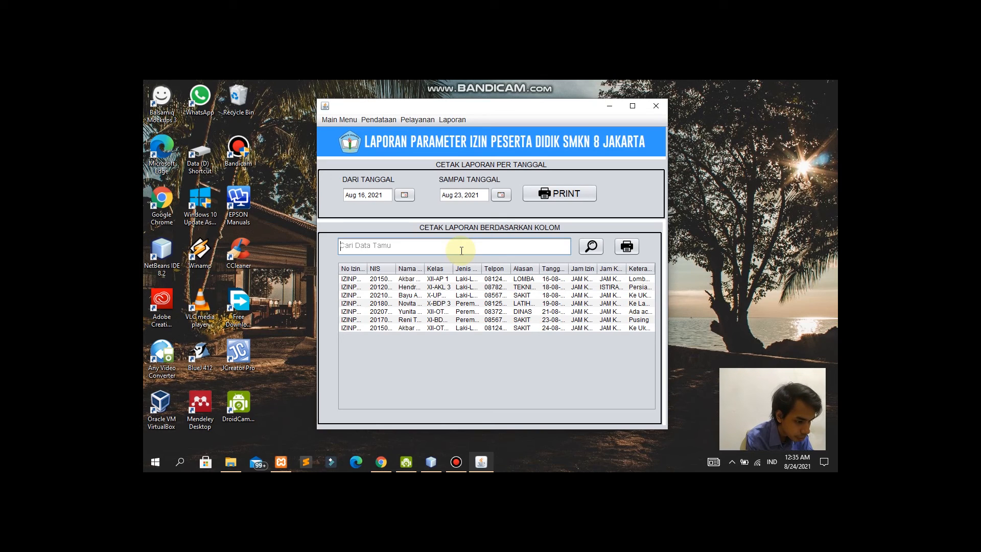
# Step: Search the permit list for 'Sakit' and print the report of the three SAKIT permits
pyautogui.write('Hend')
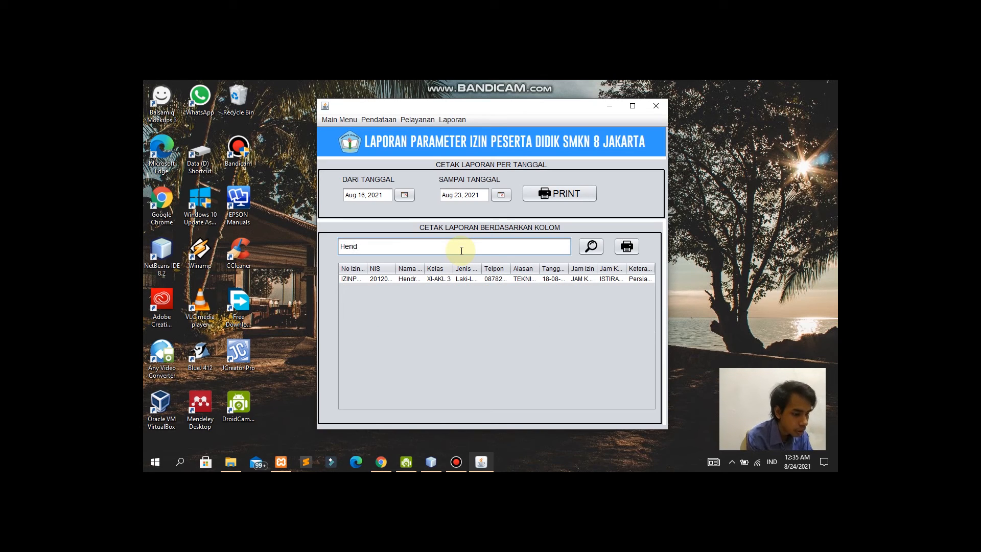
pyautogui.press('BackSpace')
pyautogui.press('BackSpace')
pyautogui.press('BackSpace')
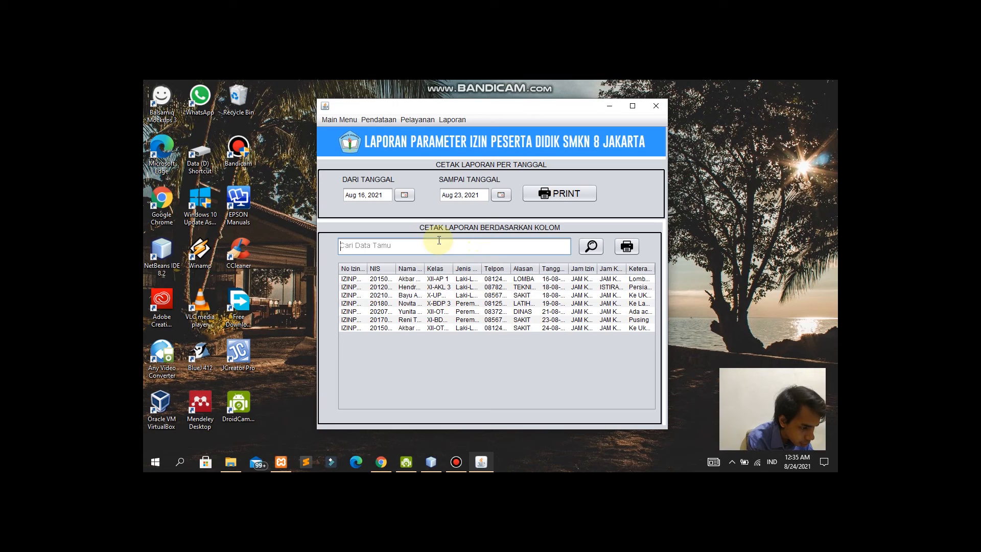
pyautogui.write('Sakit')
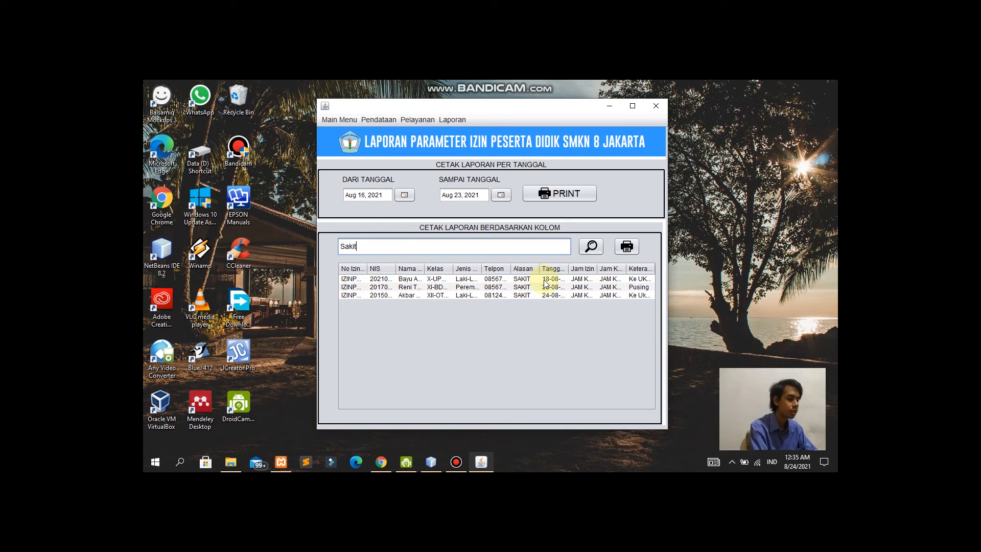
pyautogui.click(630, 250)
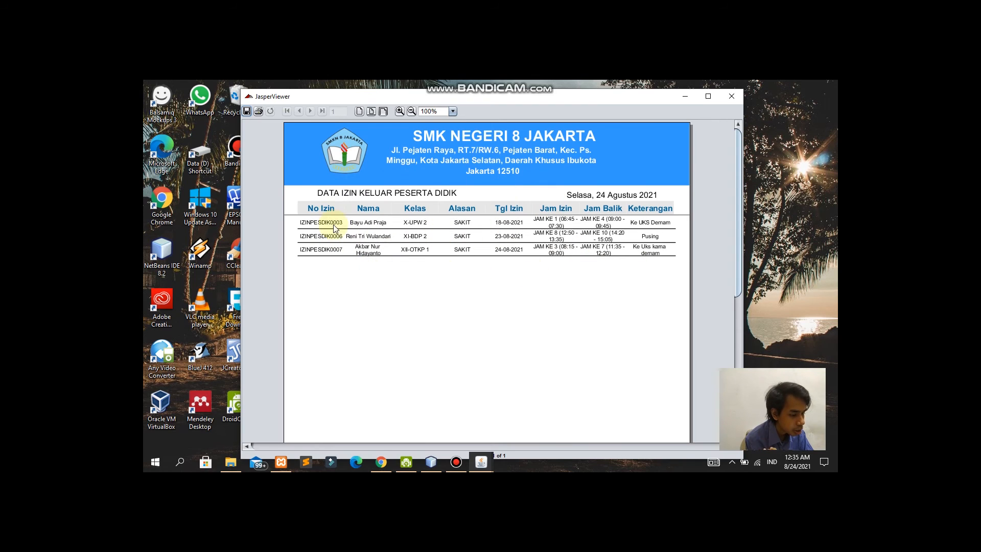
# Step: Close the report preview and go to Laporan > Laporan Parameter
pyautogui.click(732, 96)
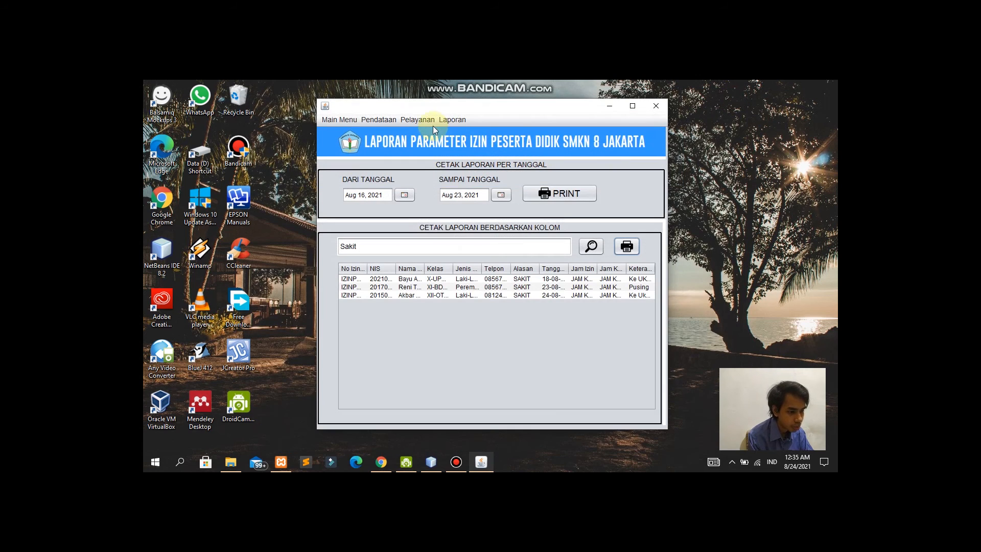
pyautogui.click(444, 120)
pyautogui.click(461, 132)
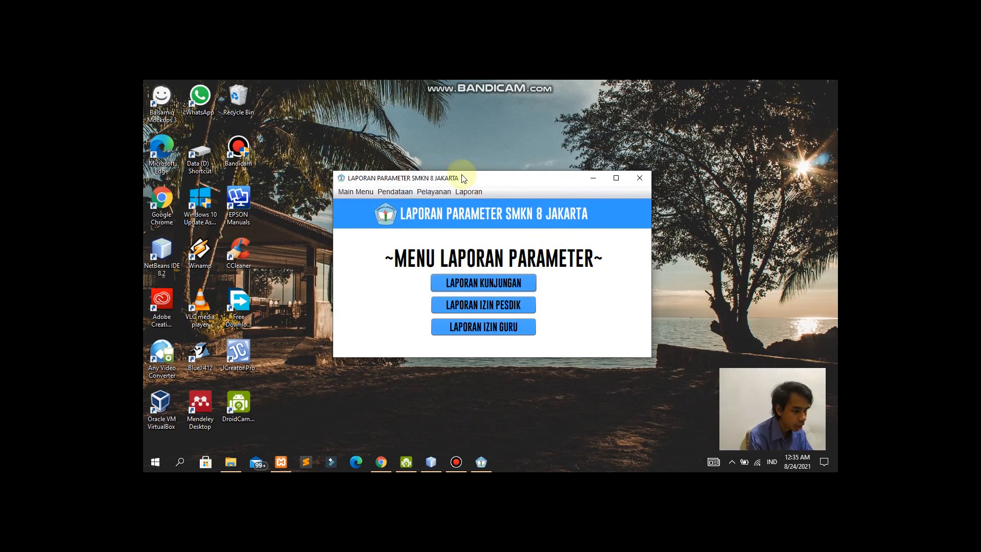
# Step: In LAPORAN IZIN GURU, print teacher permissions for Aug 1 to Aug 24, 2021, then close the preview
pyautogui.click(492, 323)
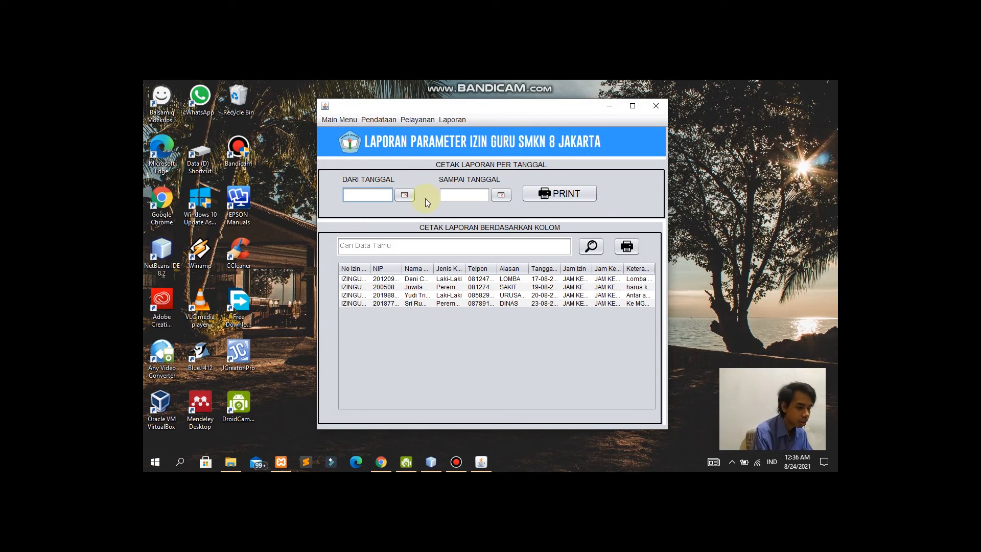
pyautogui.click(410, 194)
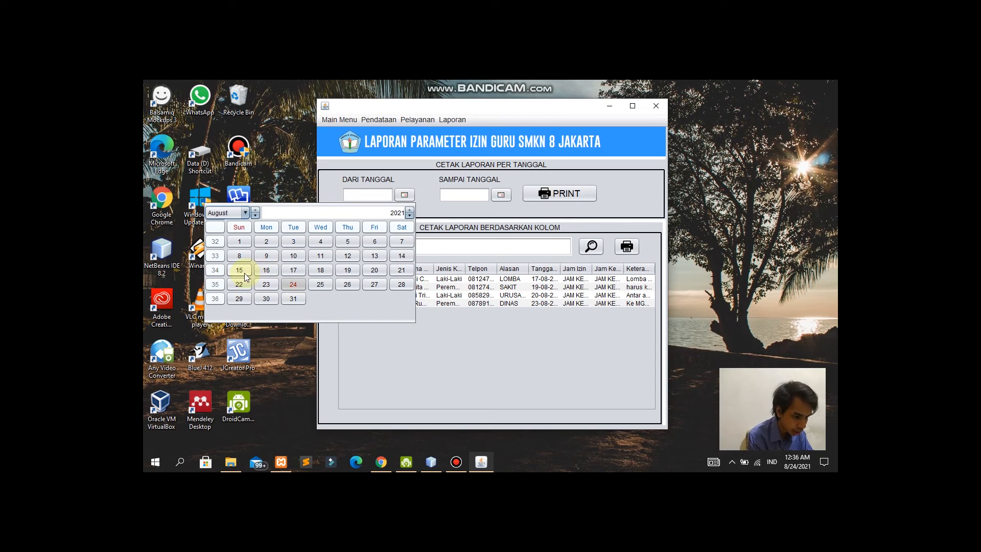
pyautogui.click(239, 241)
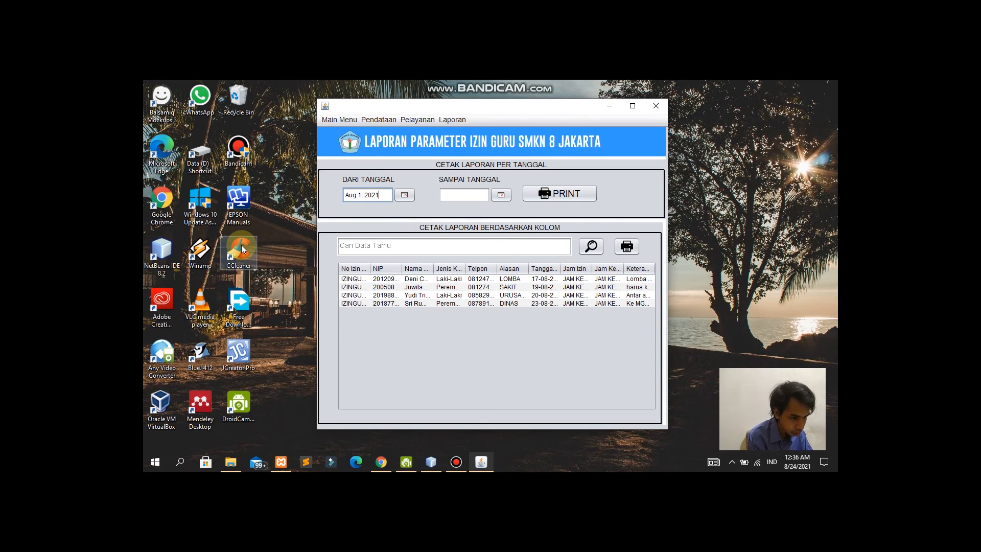
pyautogui.click(500, 195)
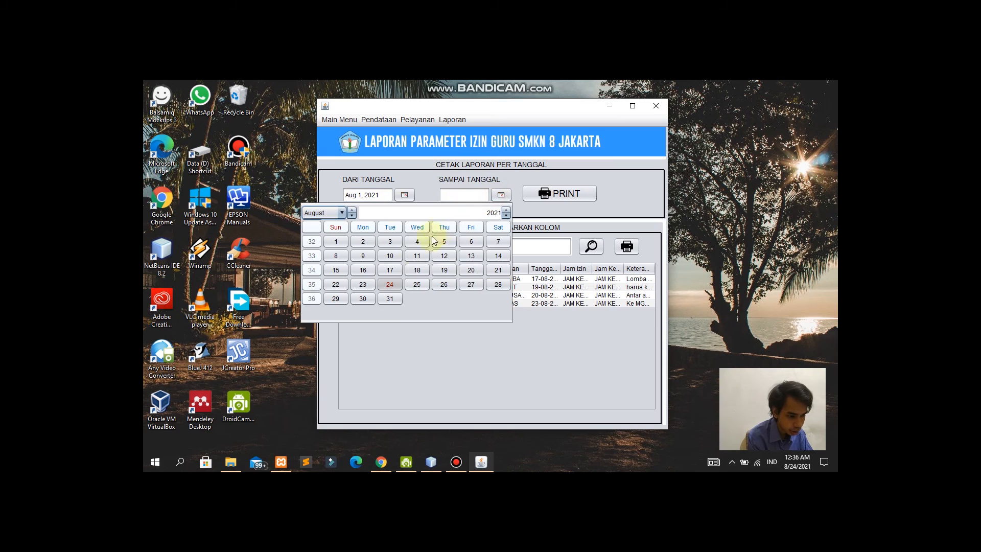
pyautogui.click(399, 298)
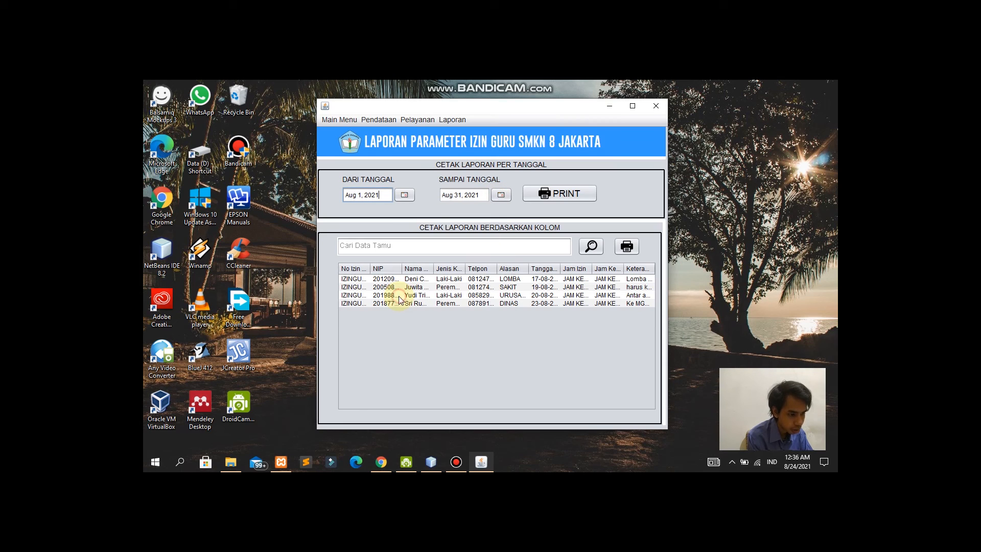
pyautogui.click(501, 195)
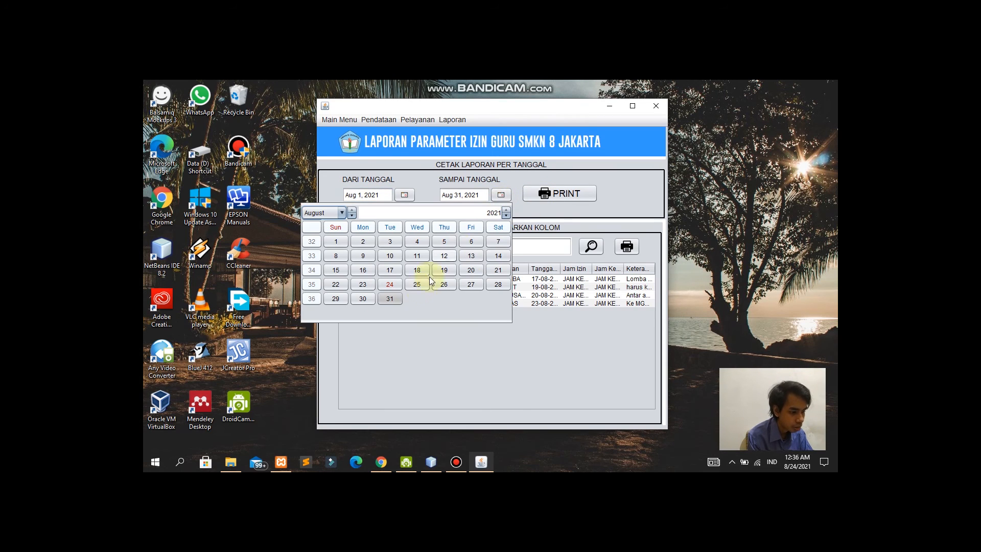
pyautogui.click(394, 285)
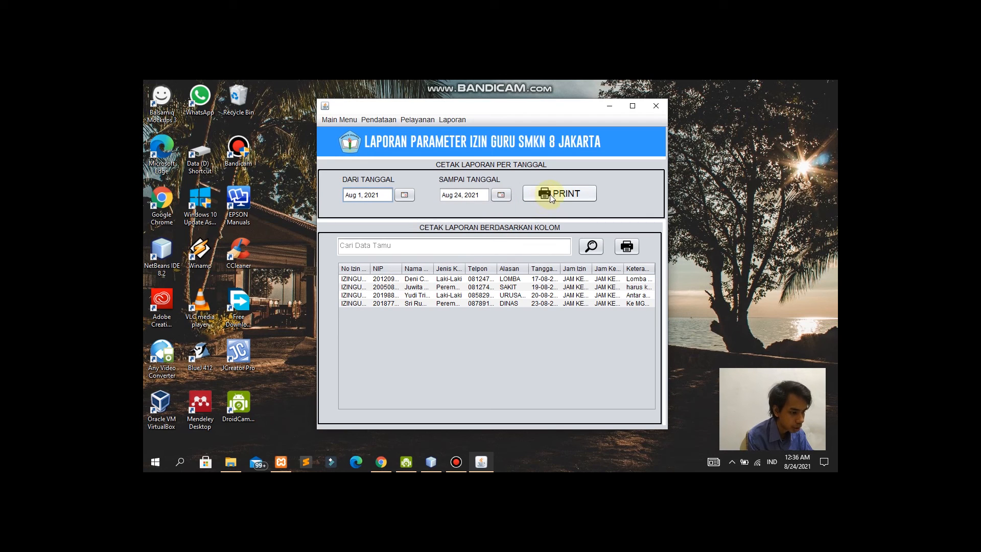
pyautogui.click(537, 196)
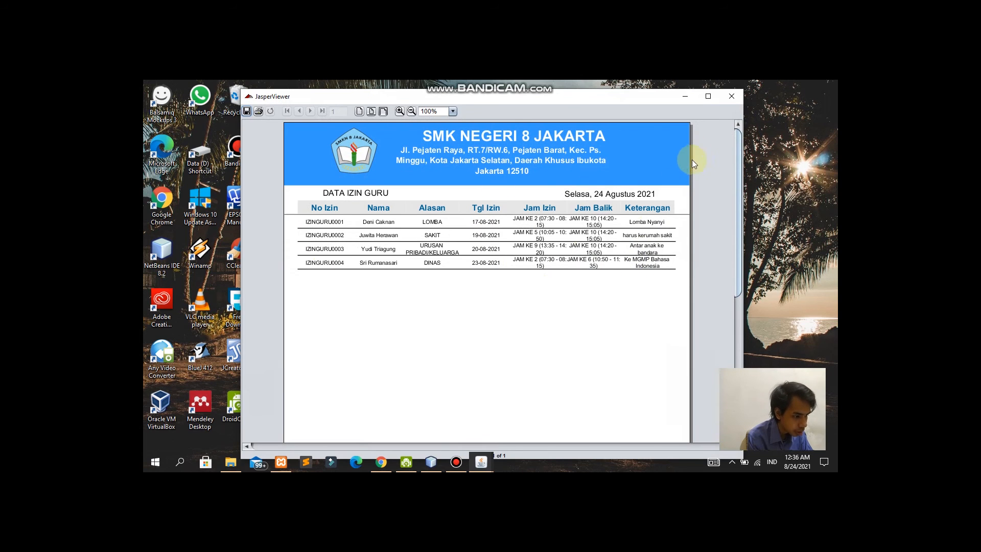
pyautogui.click(731, 97)
# Step: Change the range to Aug 20 to Aug 24, 2021, then print and close the report
pyautogui.click(404, 195)
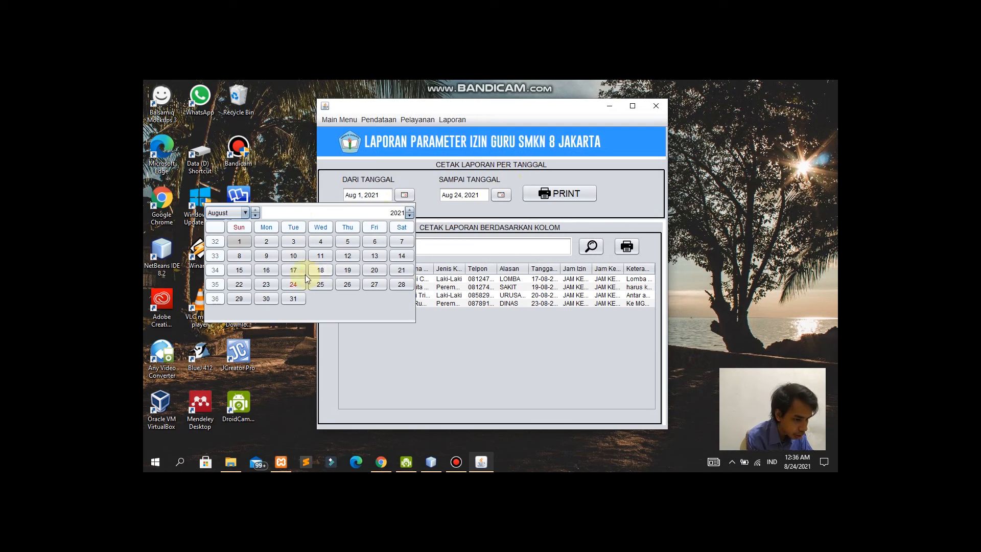
pyautogui.click(374, 269)
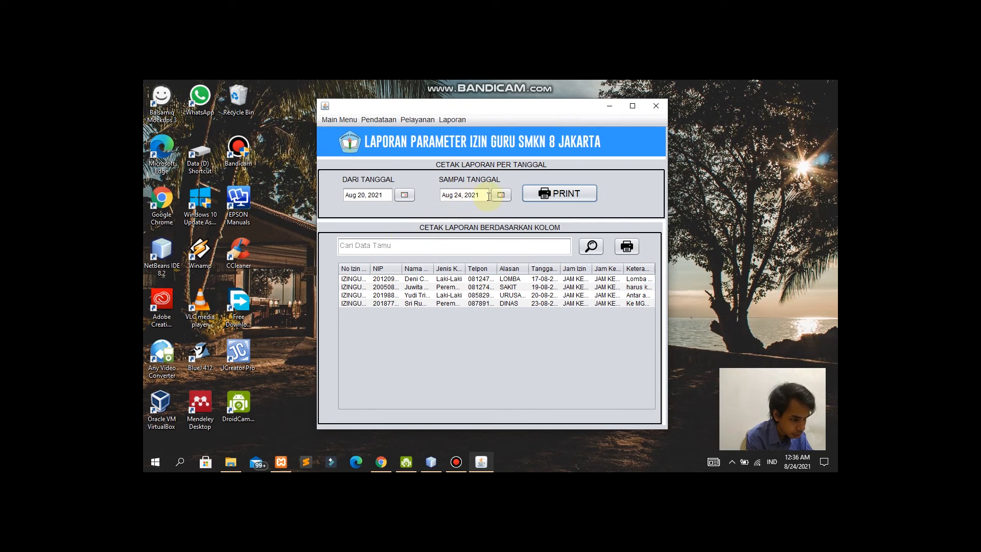
pyautogui.click(501, 194)
pyautogui.click(365, 284)
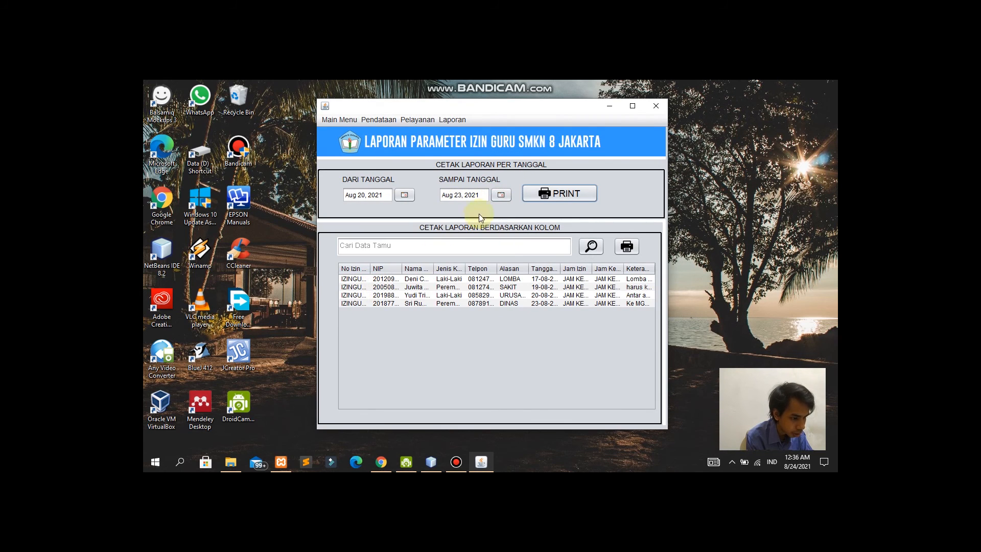
pyautogui.click(500, 195)
pyautogui.click(392, 284)
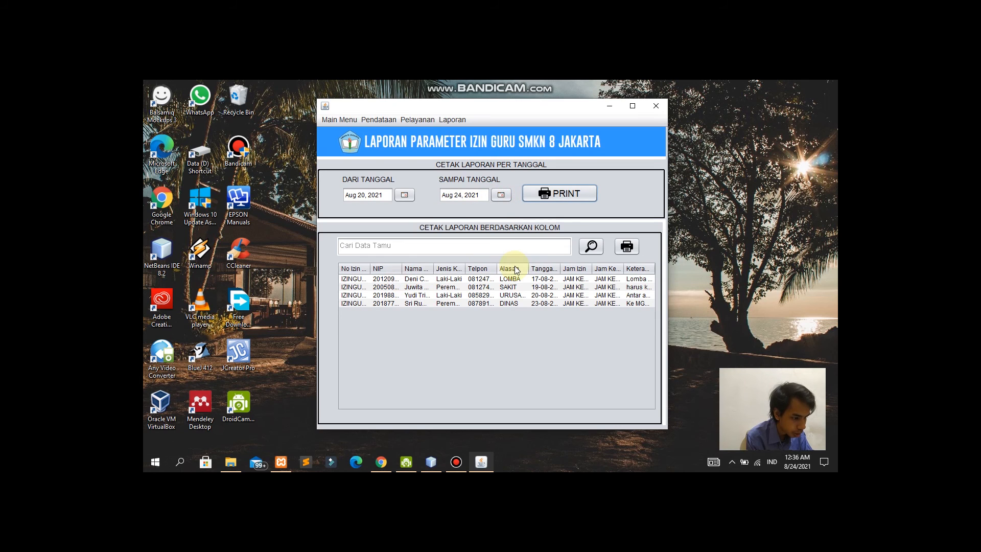
pyautogui.click(560, 194)
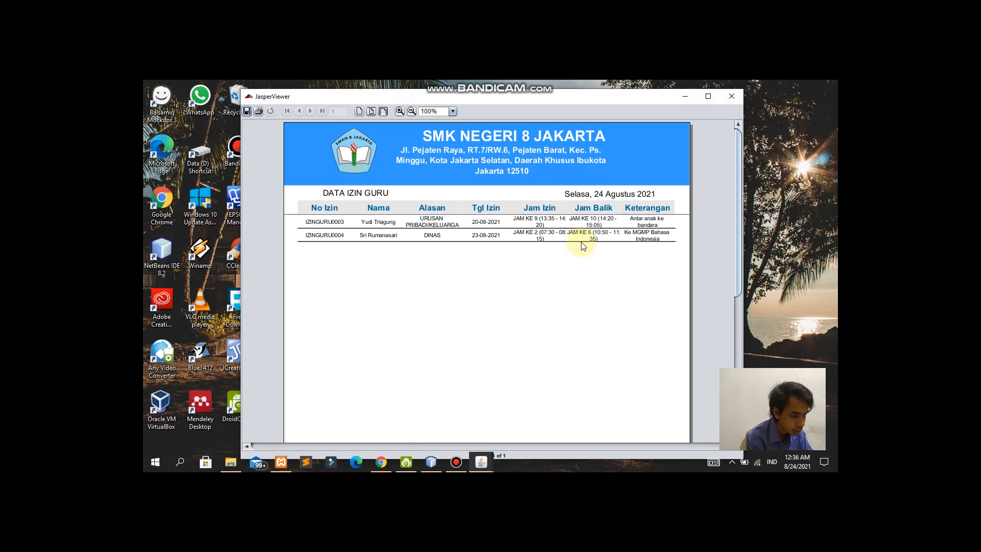
pyautogui.click(725, 100)
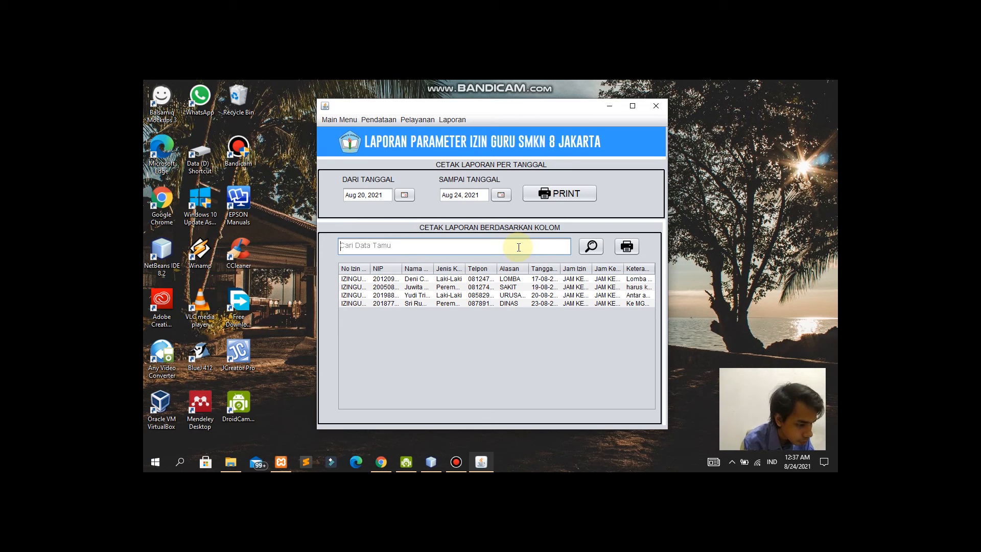
# Step: Search the teacher permits for 'Laki-Laki', then print and close its report
pyautogui.click(518, 248)
pyautogui.write('Laki')
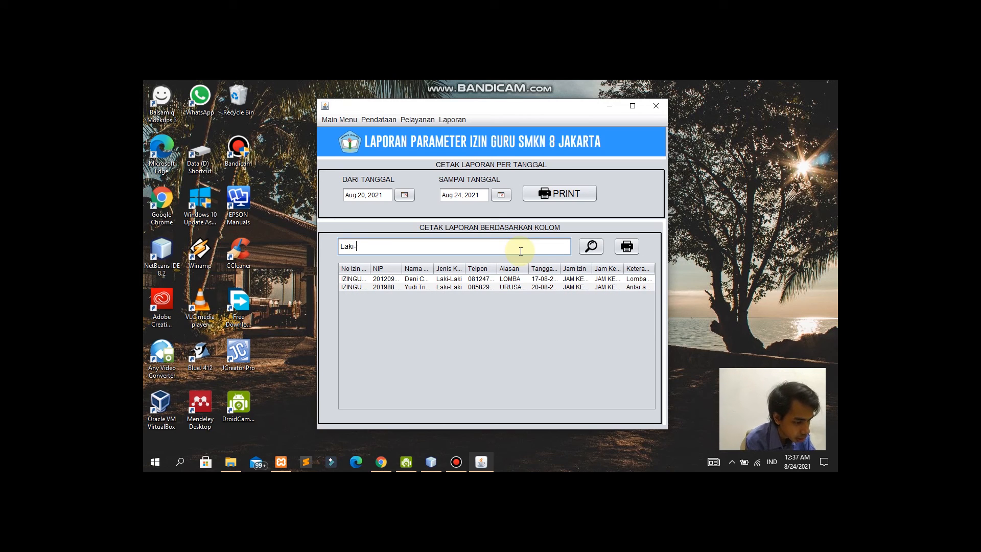
pyautogui.write('-Lak')
pyautogui.press('BackSpace')
pyautogui.write('ak')
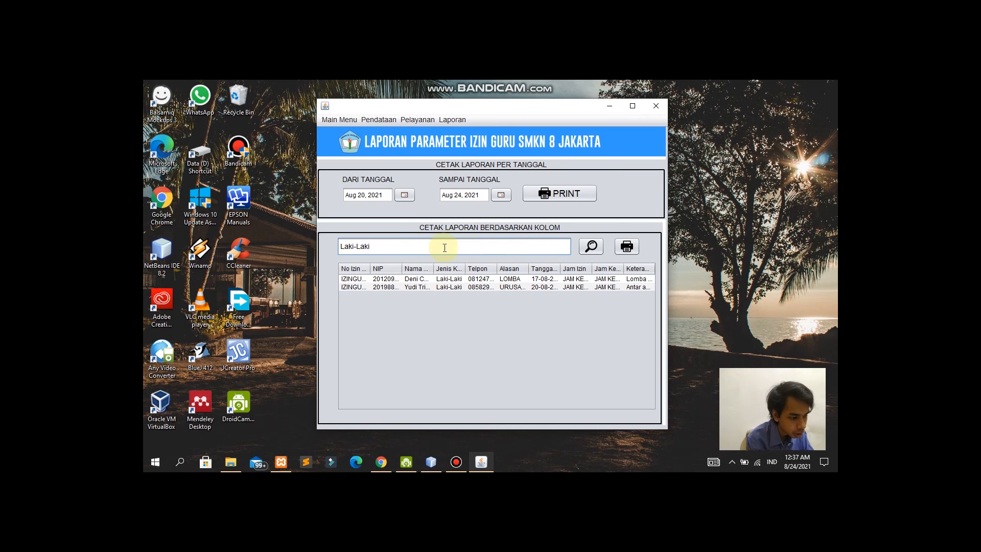
pyautogui.click(629, 248)
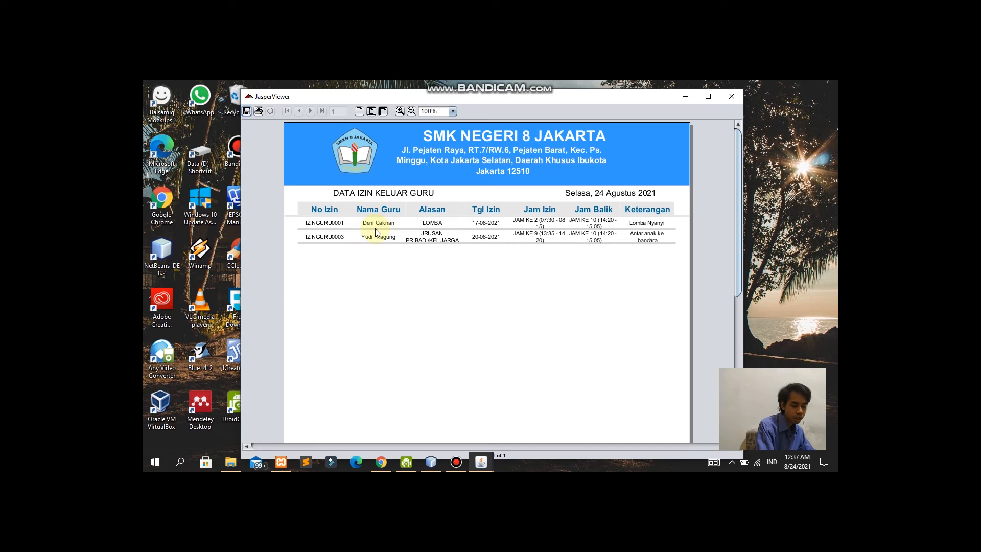
pyautogui.click(731, 96)
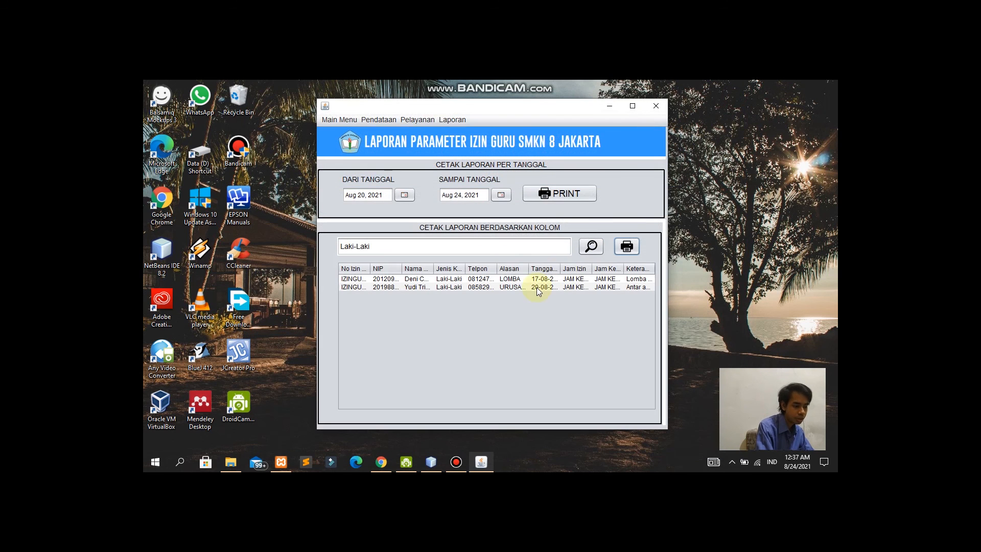
# Step: Search for 'Lomba', widen the Nama Guru column, then print and close the single-permit report
pyautogui.moveTo(371, 246); pyautogui.dragTo(323, 250)
pyautogui.press('BackSpace')
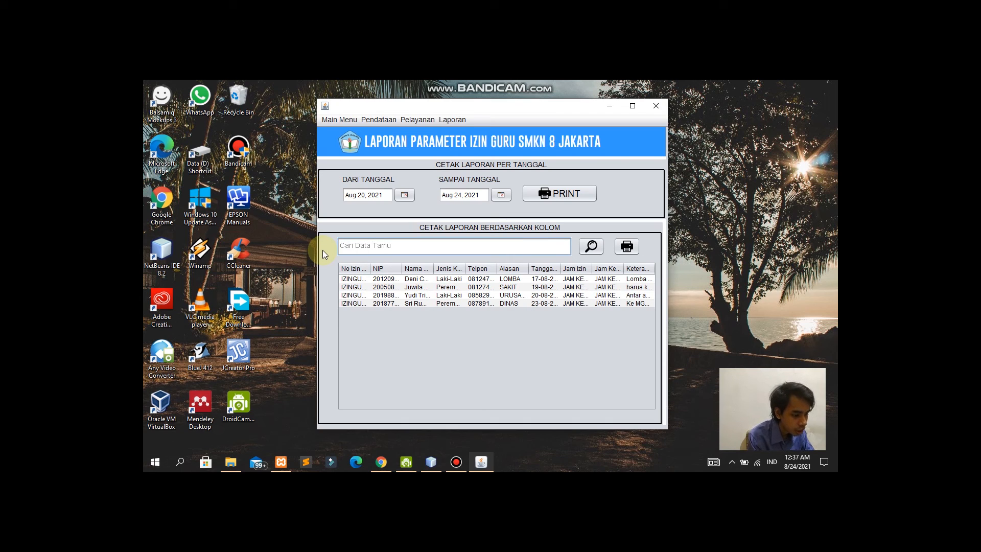
pyautogui.write('Lomba')
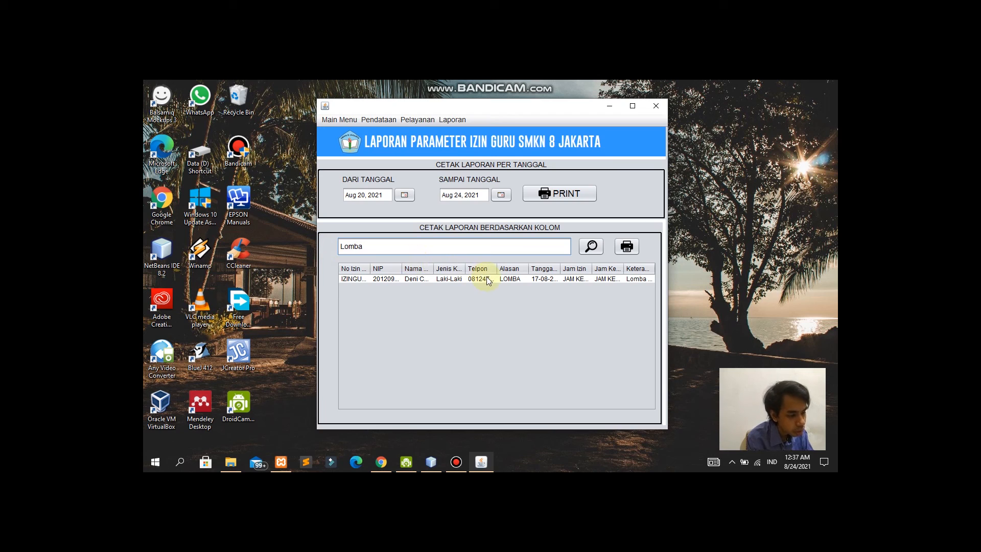
pyautogui.moveTo(432, 271); pyautogui.dragTo(443, 271)
pyautogui.click(627, 246)
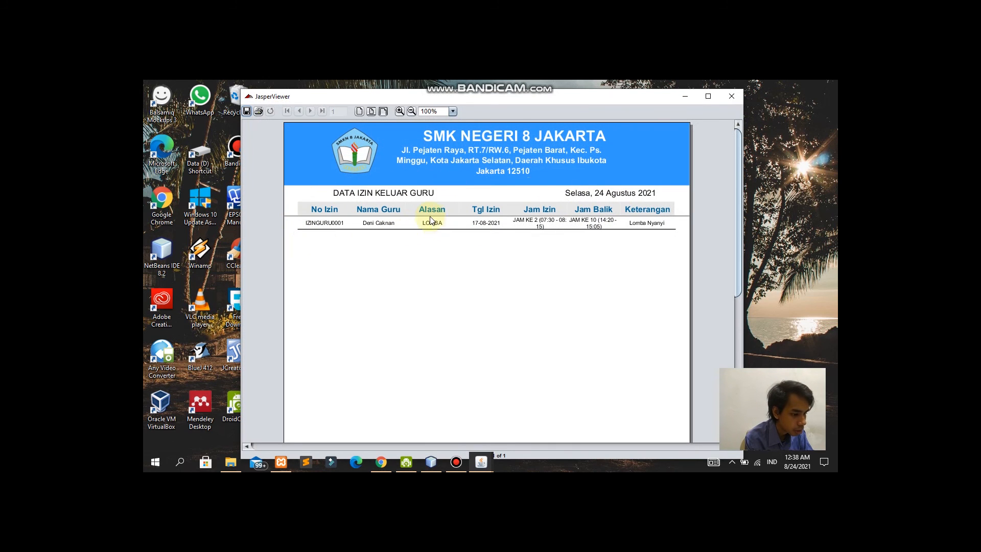
pyautogui.click(729, 96)
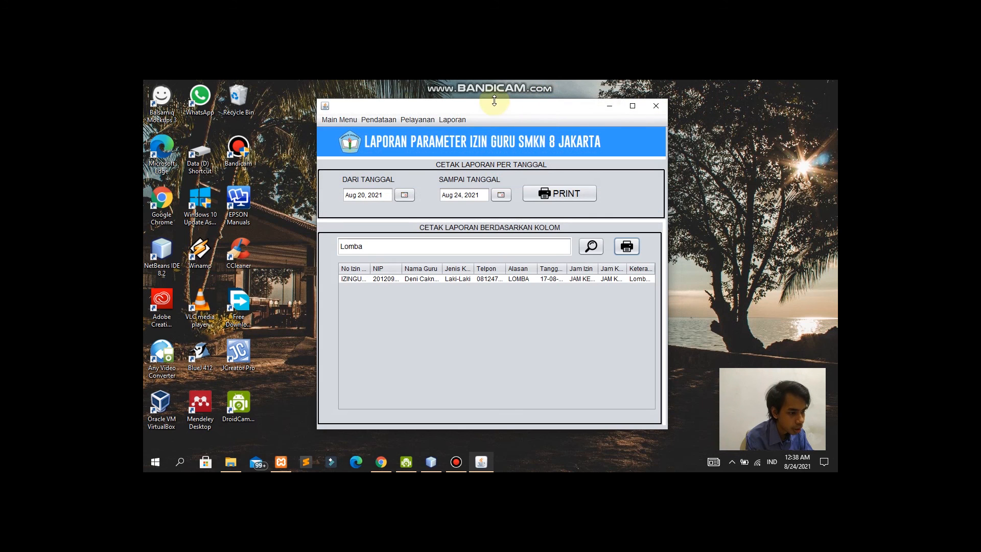
pyautogui.click(452, 121)
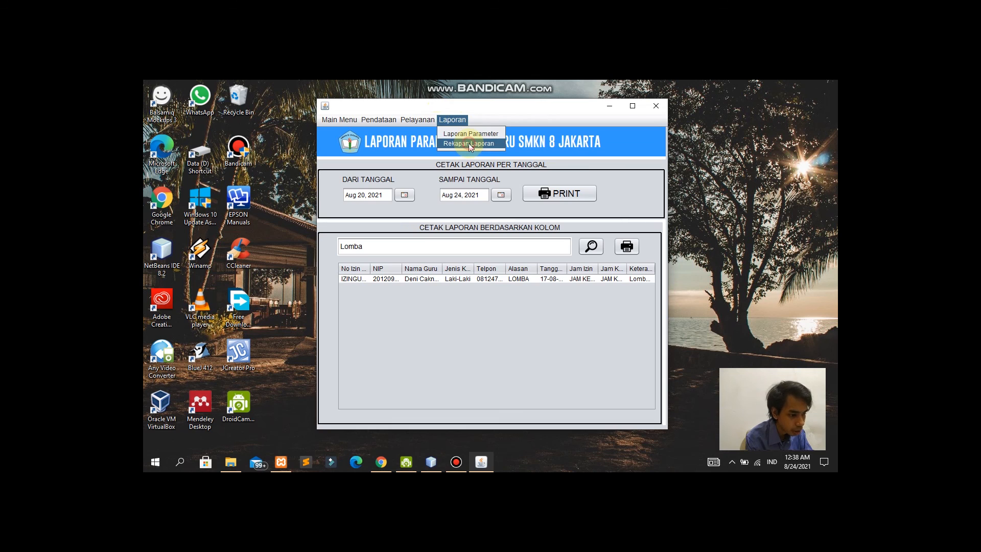
# Step: In Rekapan Laporan, preview and close the REKAPAN TAMU, REKAPAN PESERTA DIDIK and REKAPAN GURU reports
pyautogui.click(468, 143)
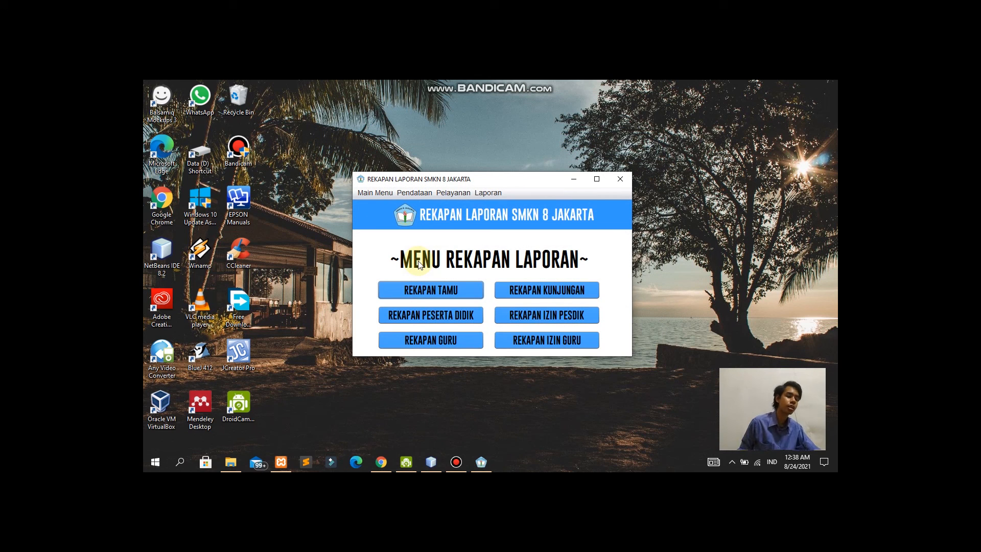
pyautogui.click(451, 293)
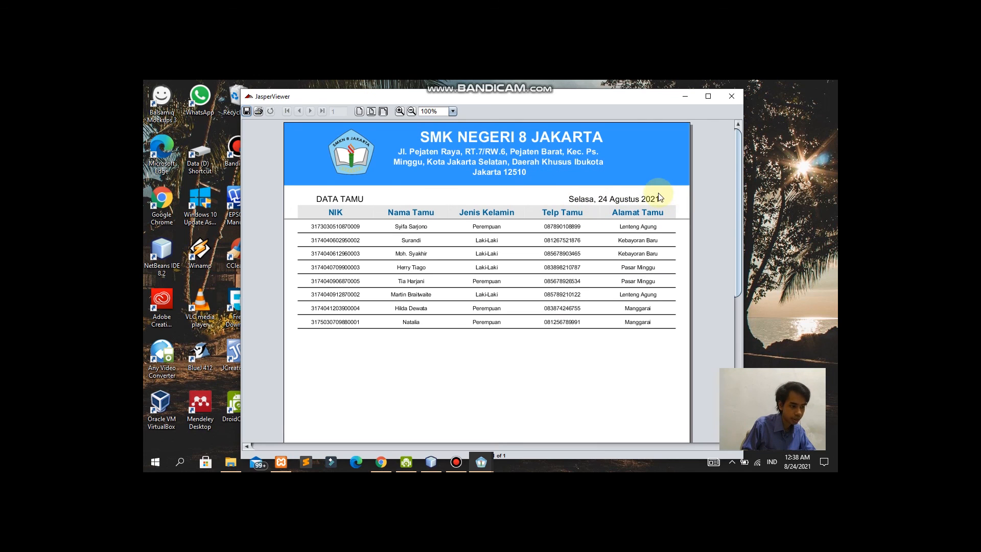
pyautogui.click(732, 103)
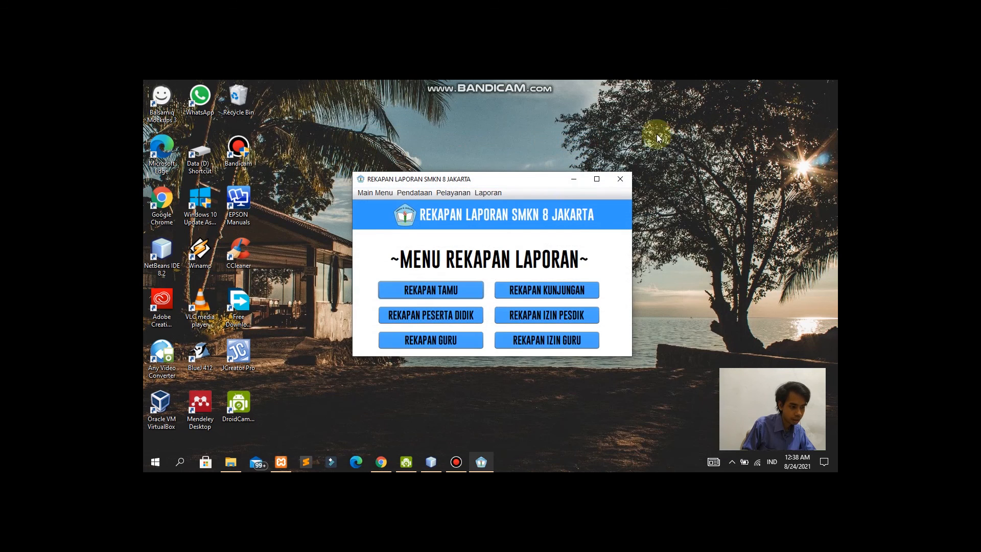
pyautogui.click(451, 315)
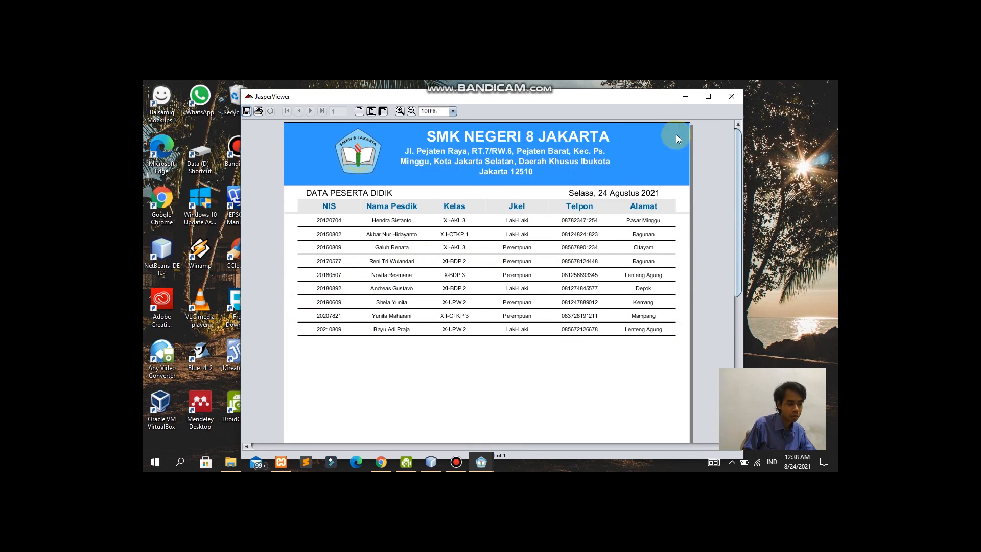
pyautogui.click(732, 96)
pyautogui.click(444, 341)
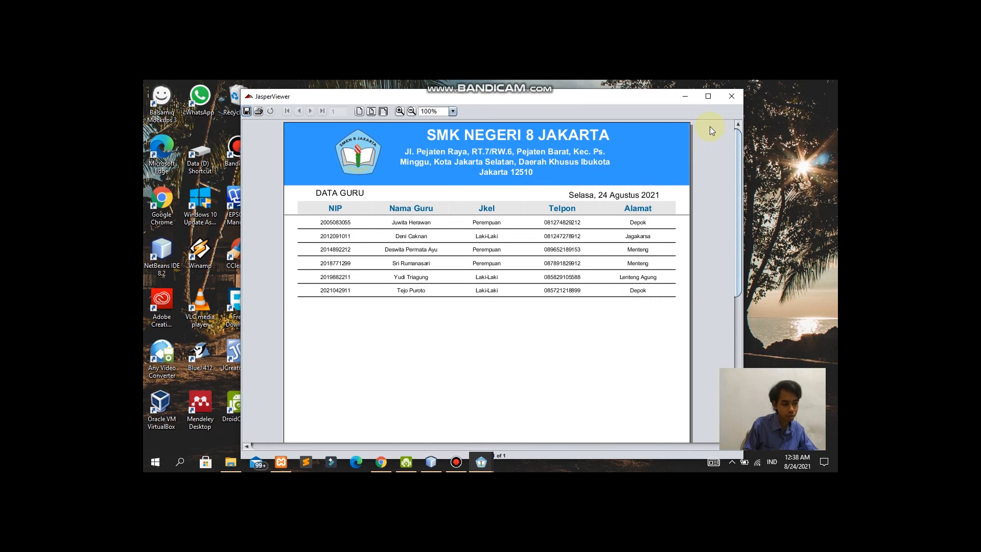
pyautogui.click(731, 96)
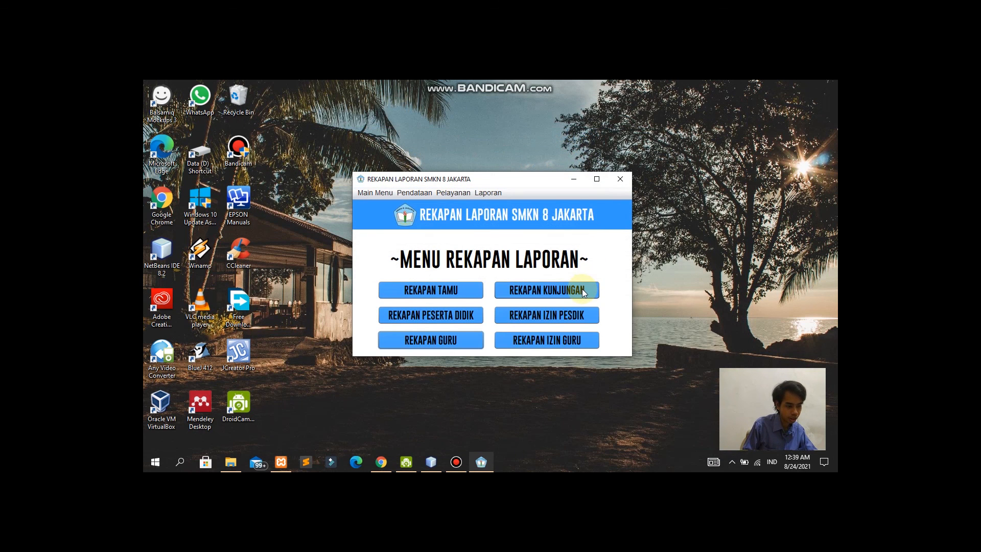
# Step: Preview and close the REKAPAN KUNJUNGAN, REKAPAN IZIN PESDIK and REKAPAN IZIN GURU reports
pyautogui.click(582, 289)
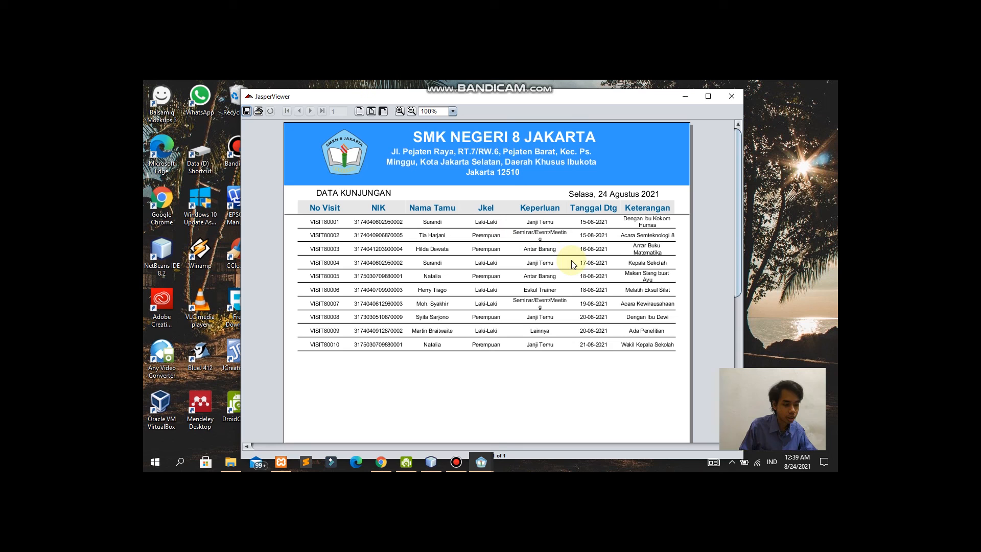
pyautogui.click(731, 96)
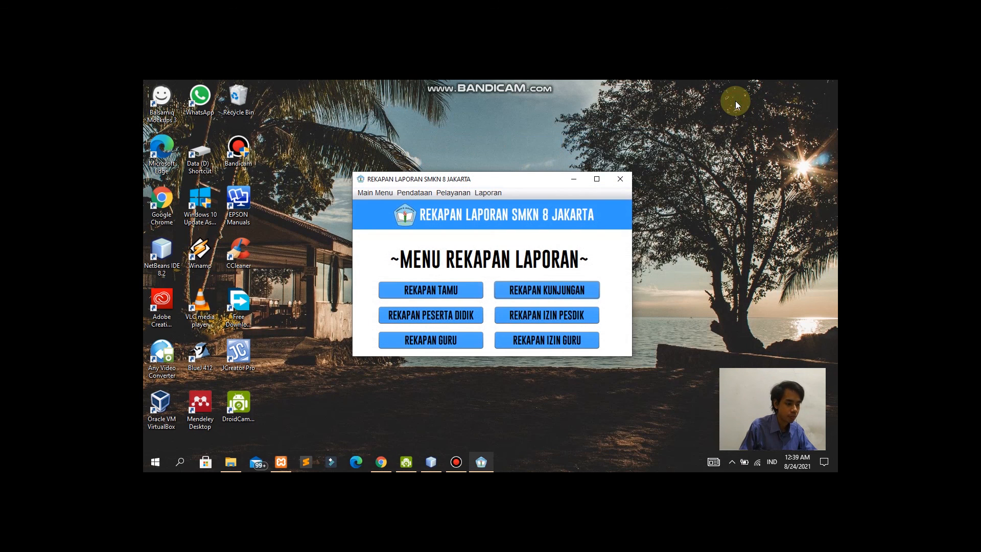
pyautogui.click(563, 314)
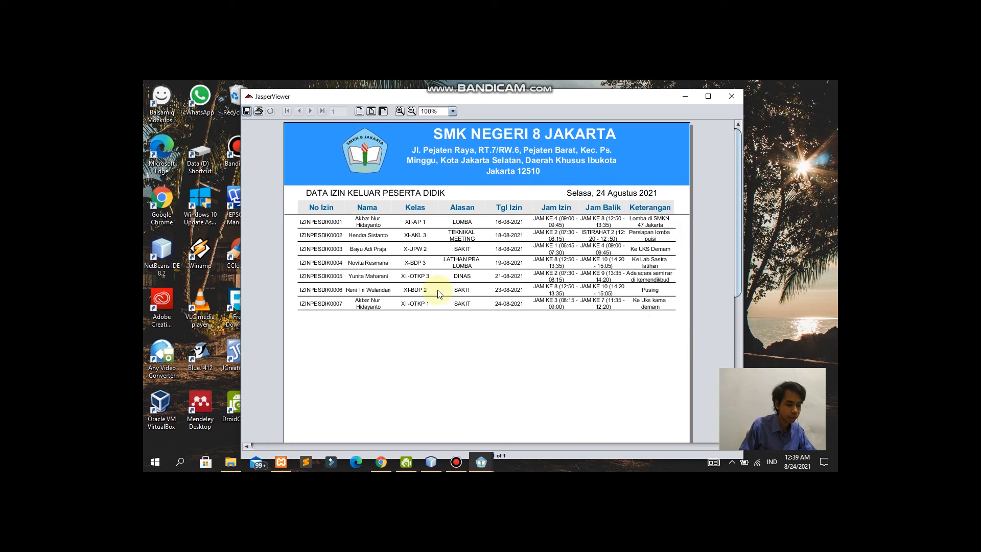
pyautogui.click(736, 105)
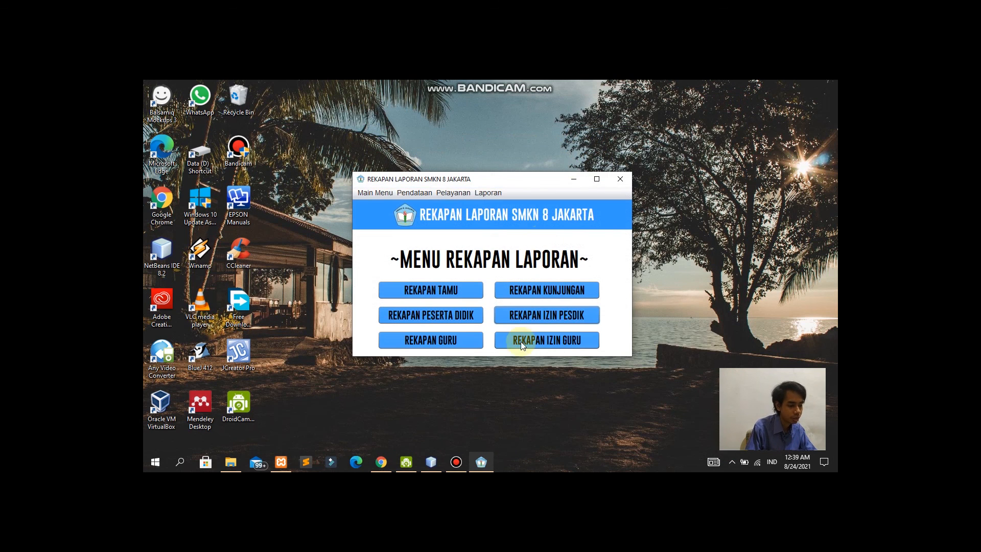
pyautogui.click(541, 341)
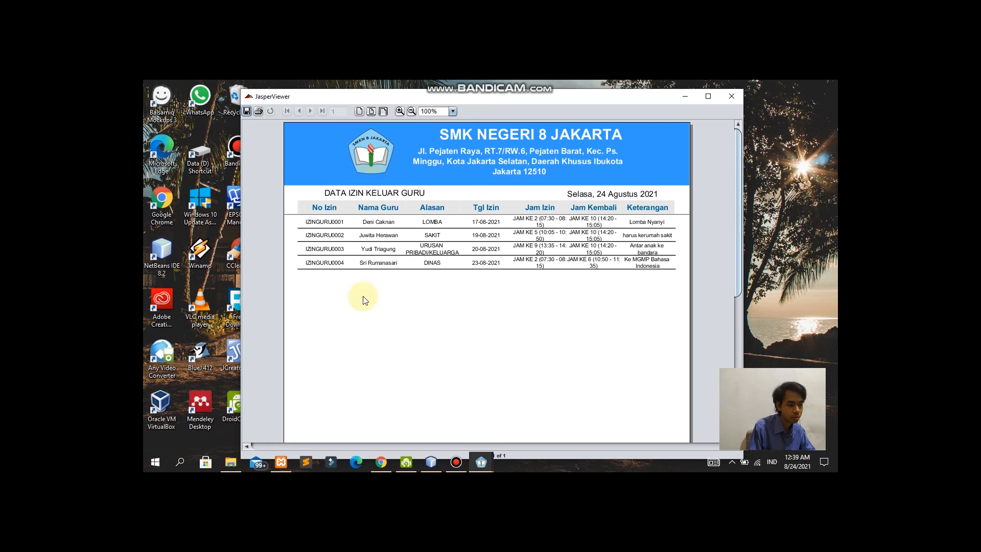
pyautogui.click(728, 100)
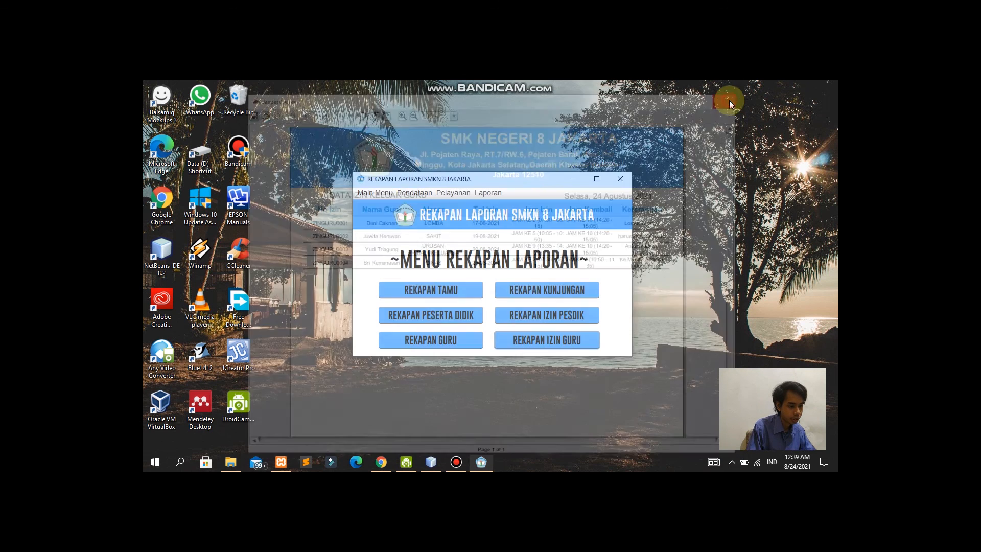
pyautogui.click(371, 194)
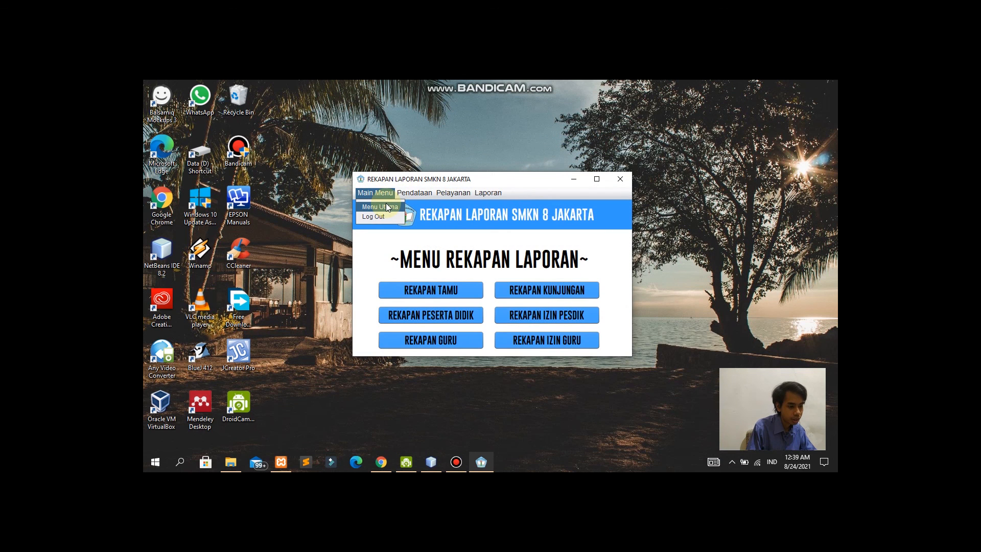
# Step: Return to Menu Utama and log out, confirming with Yes
pyautogui.click(385, 205)
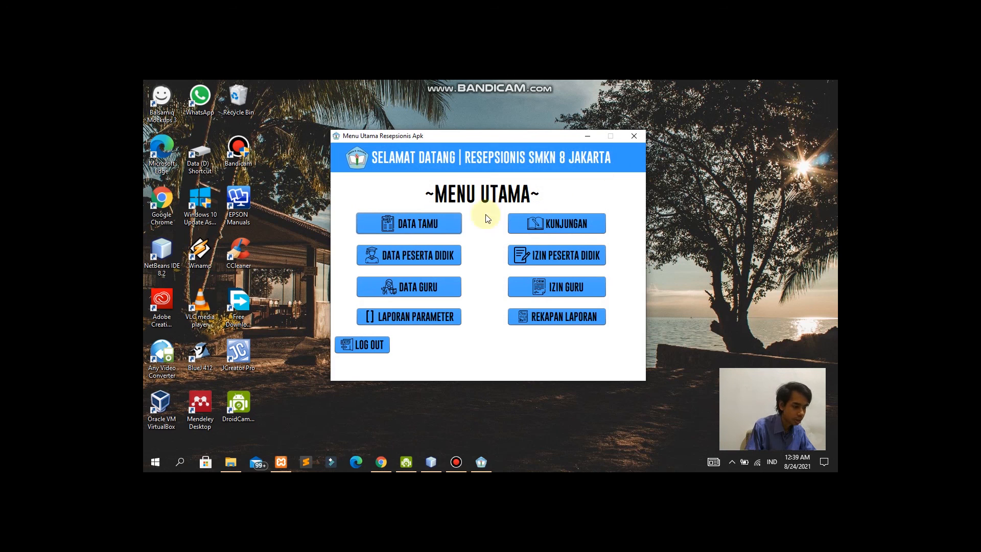
pyautogui.click(377, 346)
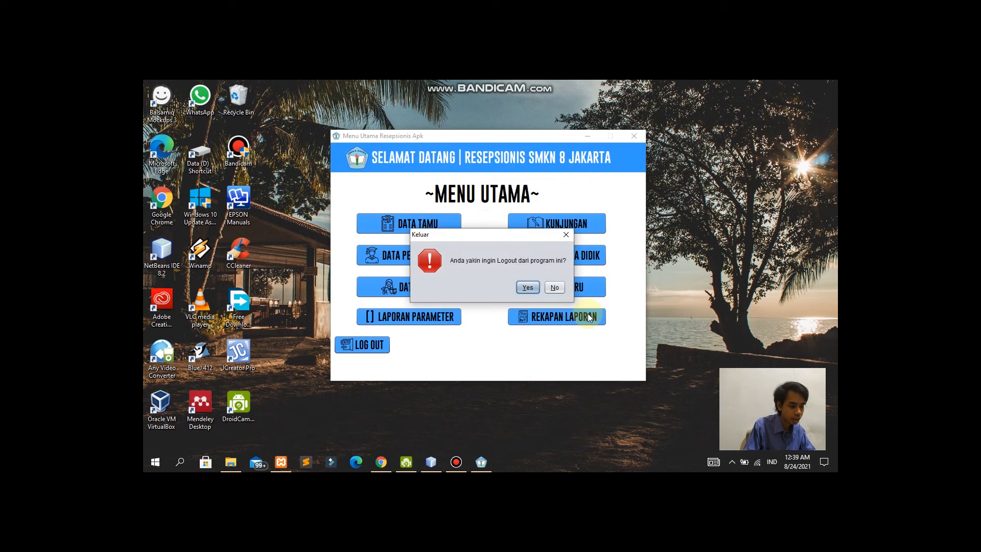
pyautogui.click(529, 289)
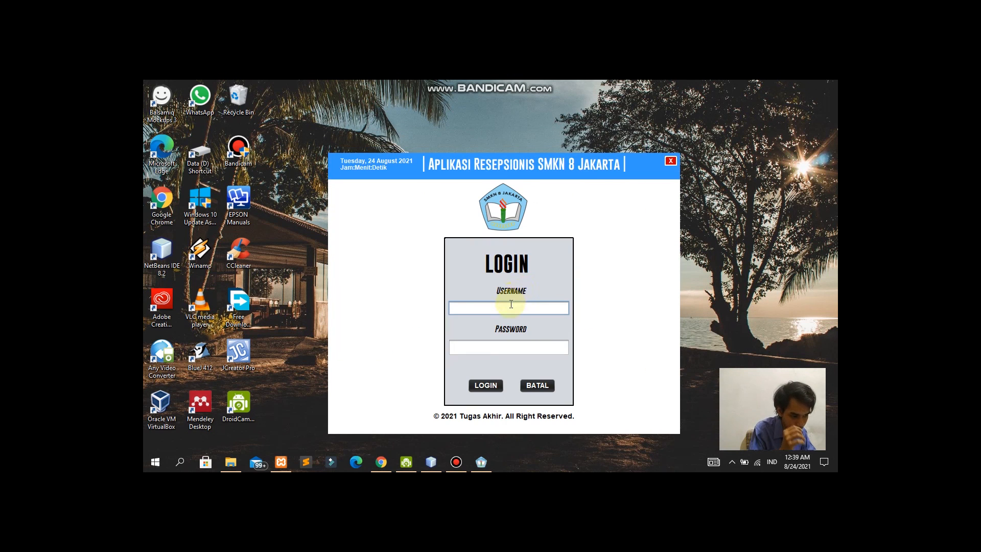